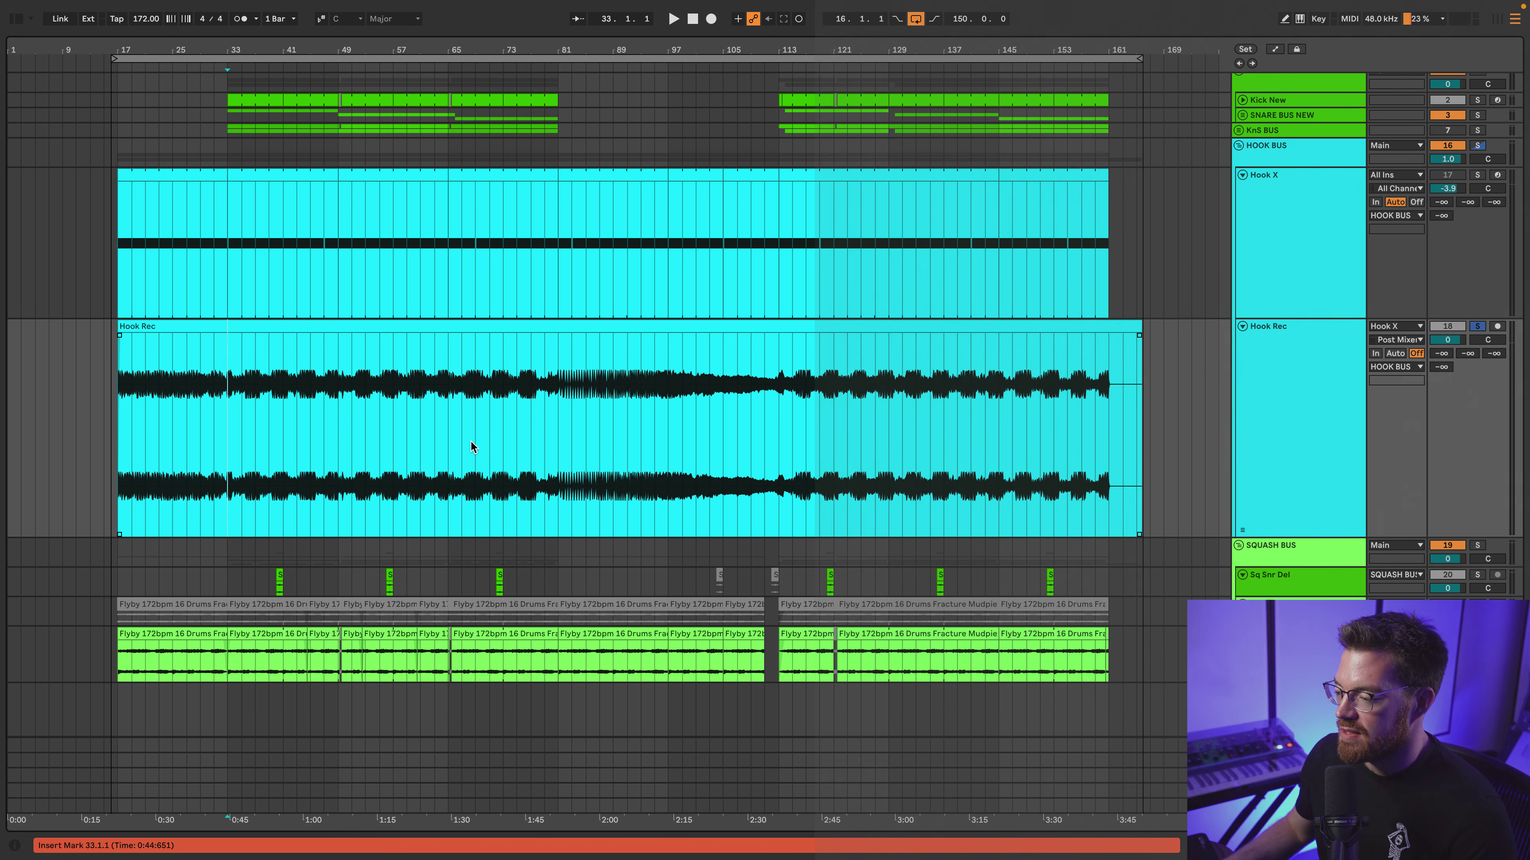
Briefly show and hide the automation lanes of the Hook tracks, and place the insert marker at bars 65, 49 and 43
left_click(449, 404)
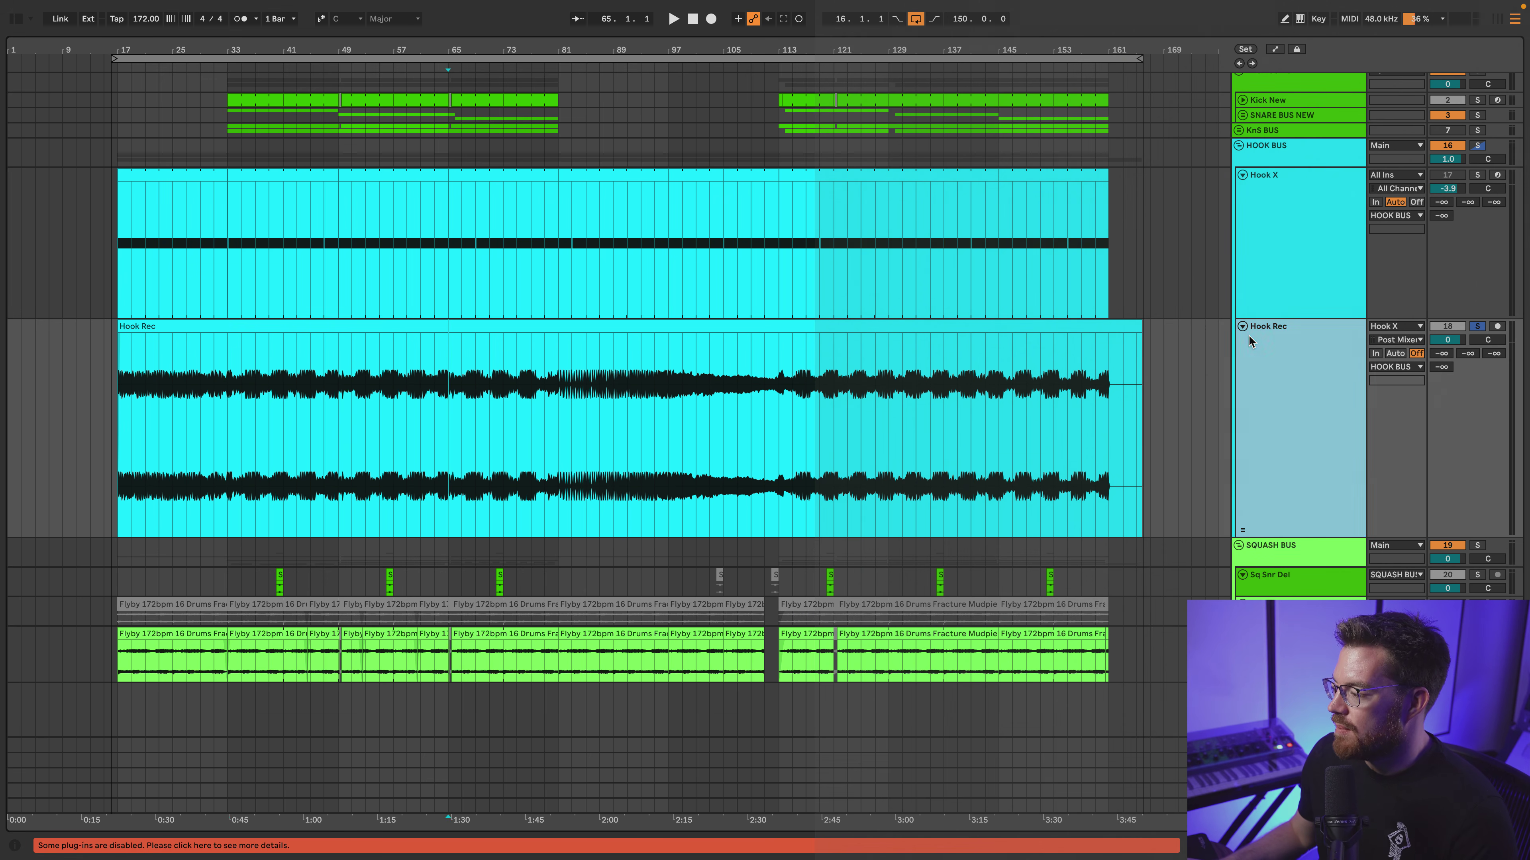
key("a")
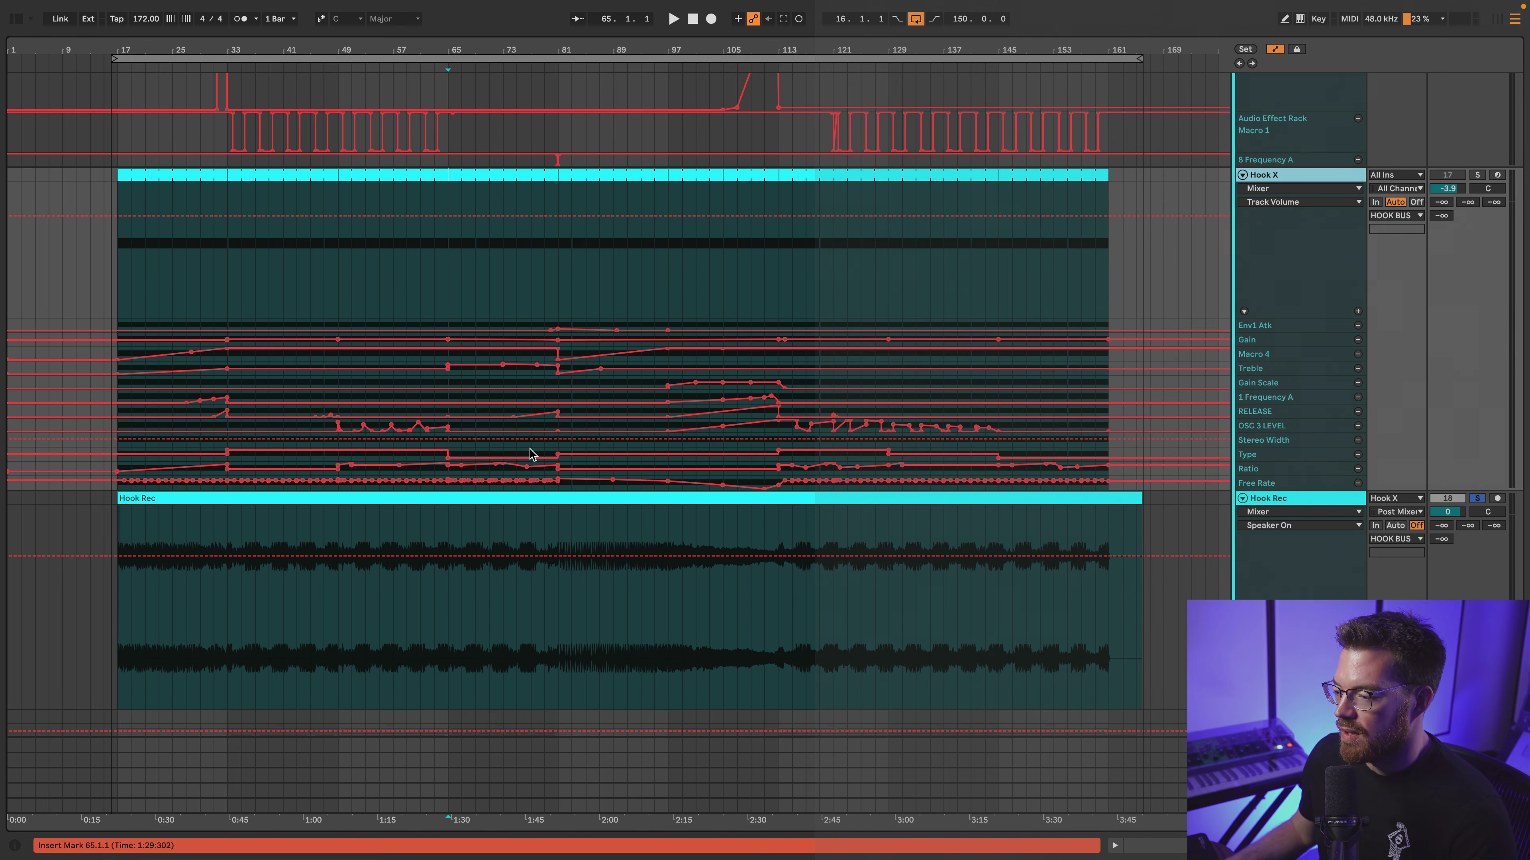
key("a")
left_click(338, 424)
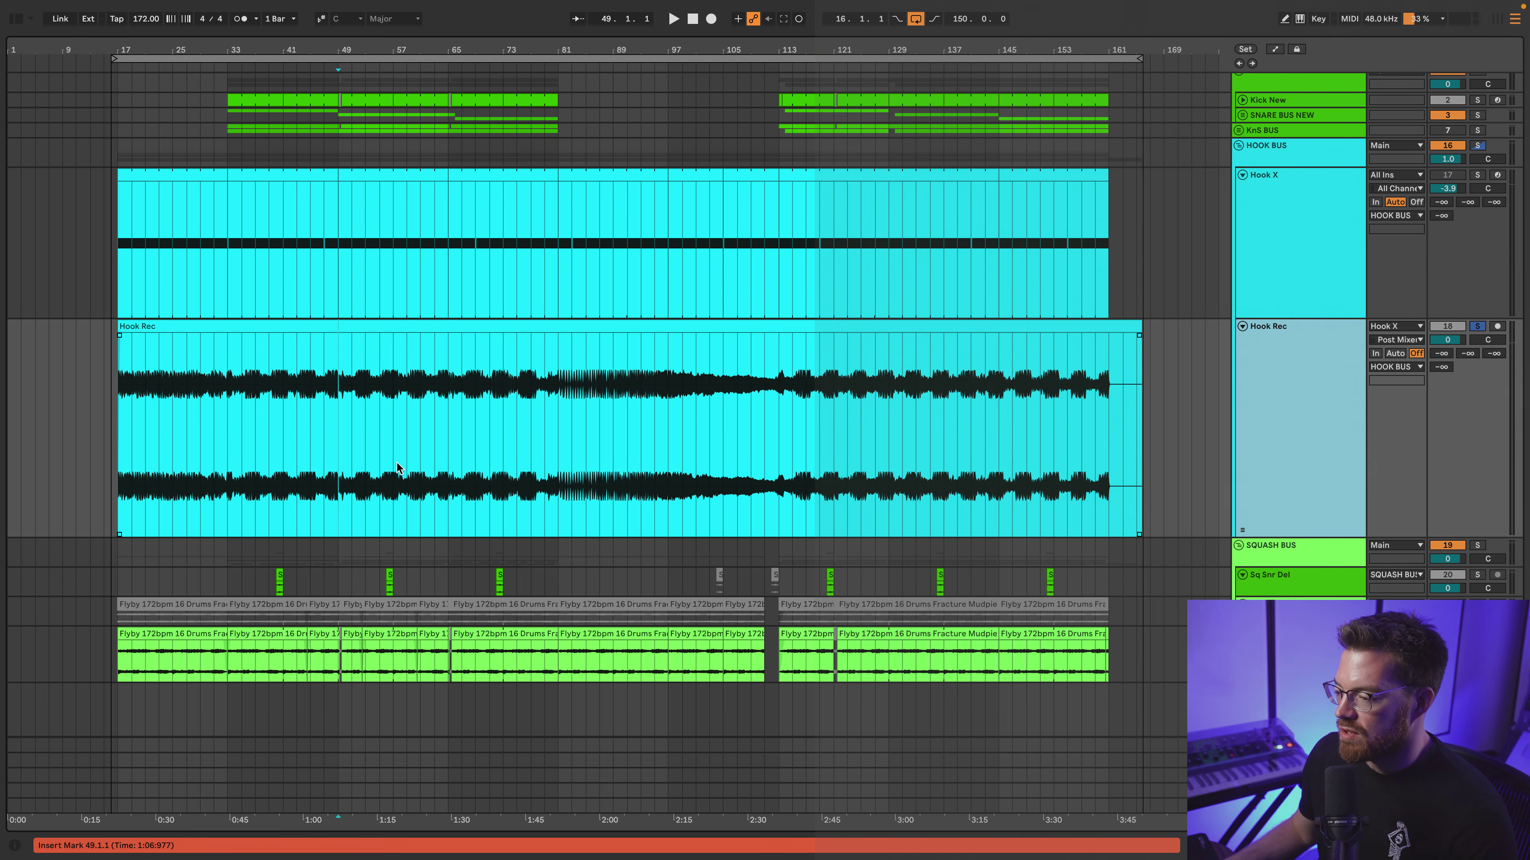
left_click(297, 451)
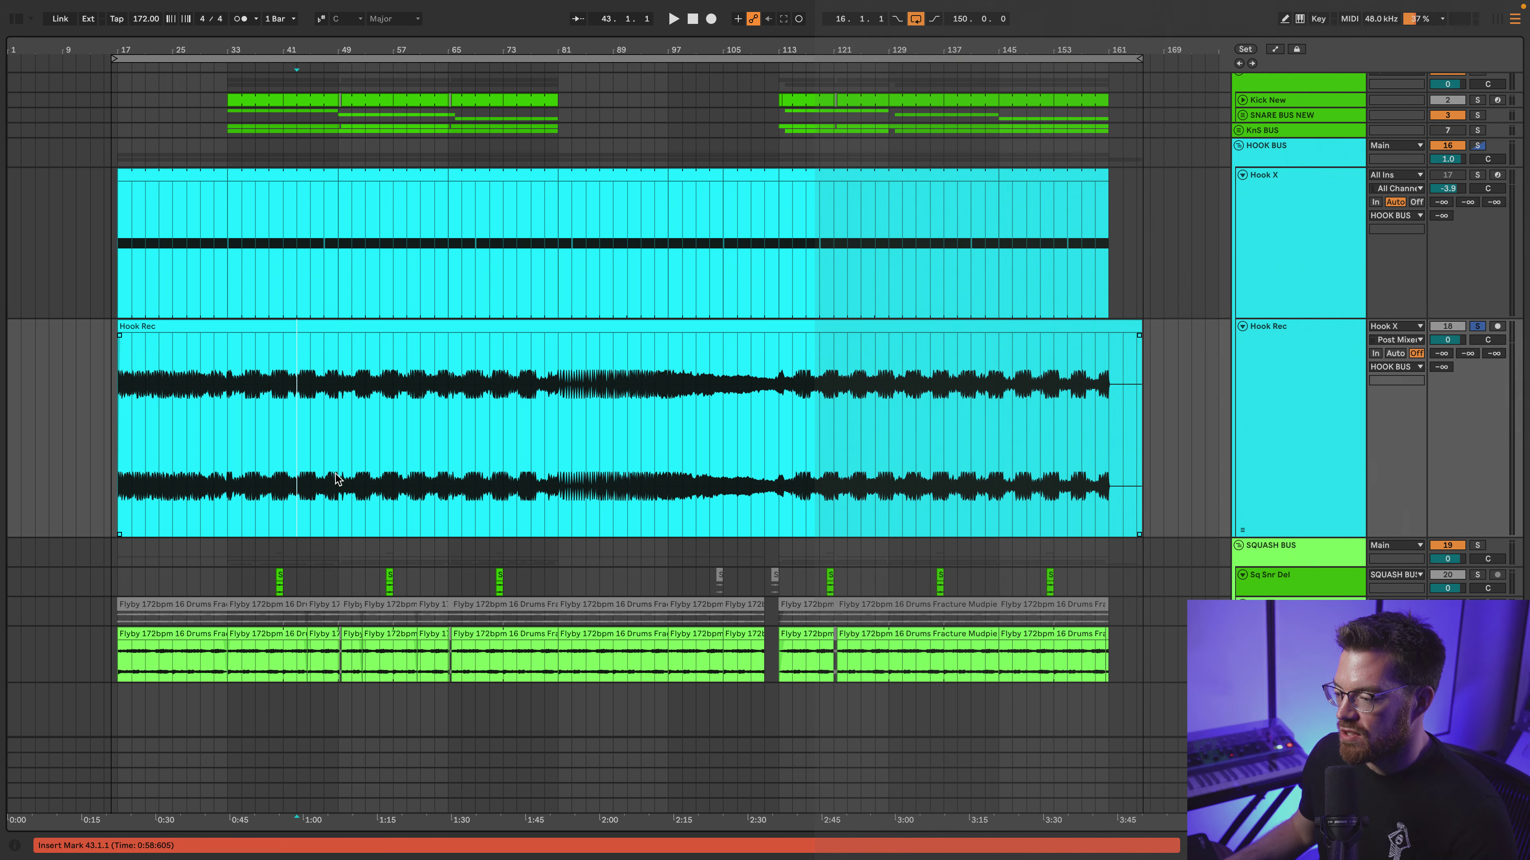
Audition the Hook Rec clip from bars 27, 43, 71 and 145, ending with the insert marker at bar 35
left_click(187, 452)
key("space")
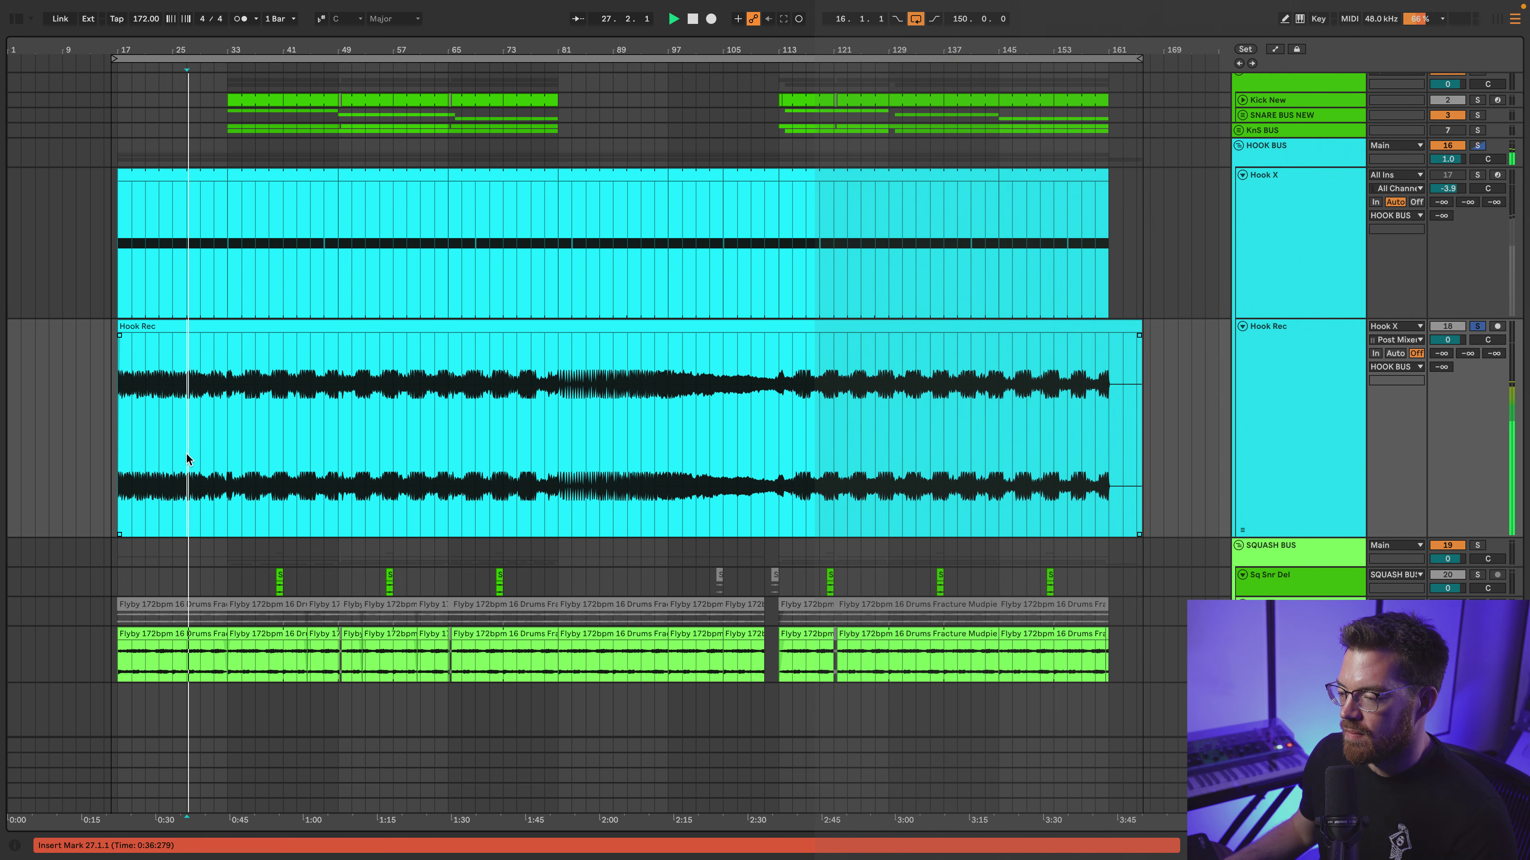
left_click(296, 453)
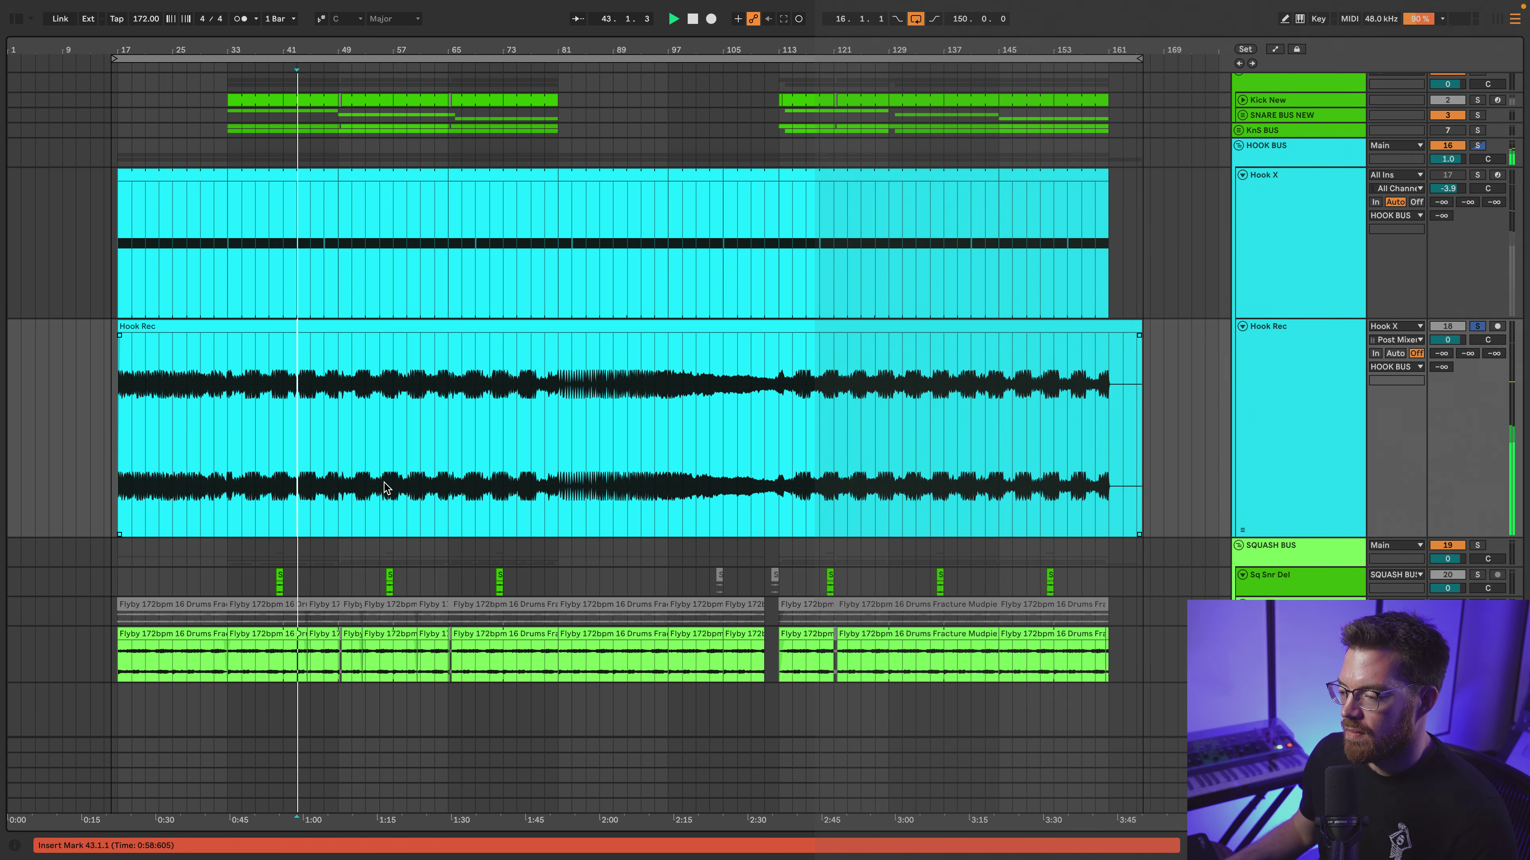
left_click(492, 413)
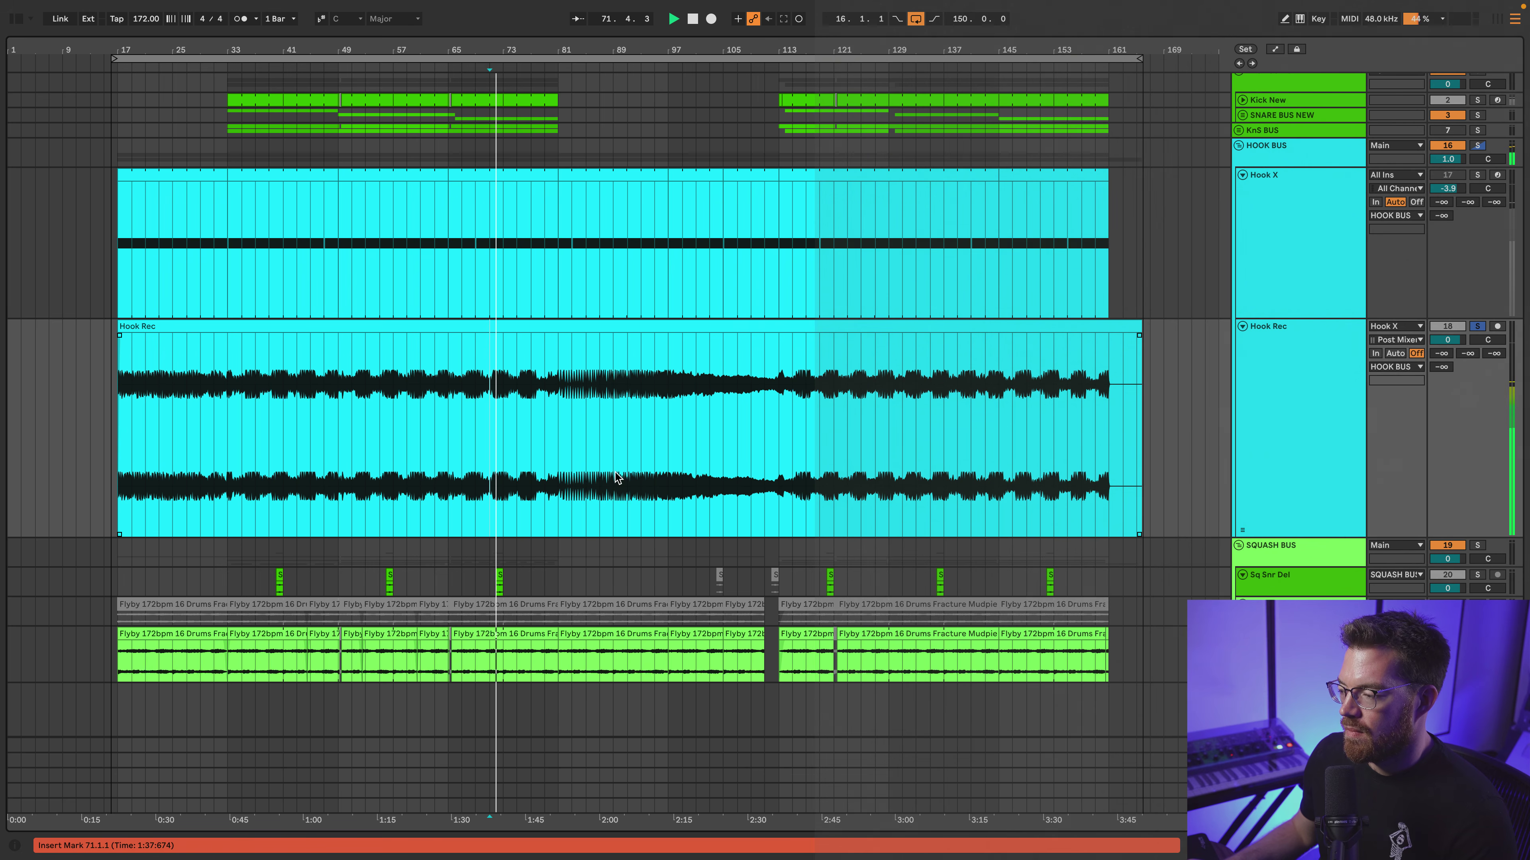
left_click(993, 400)
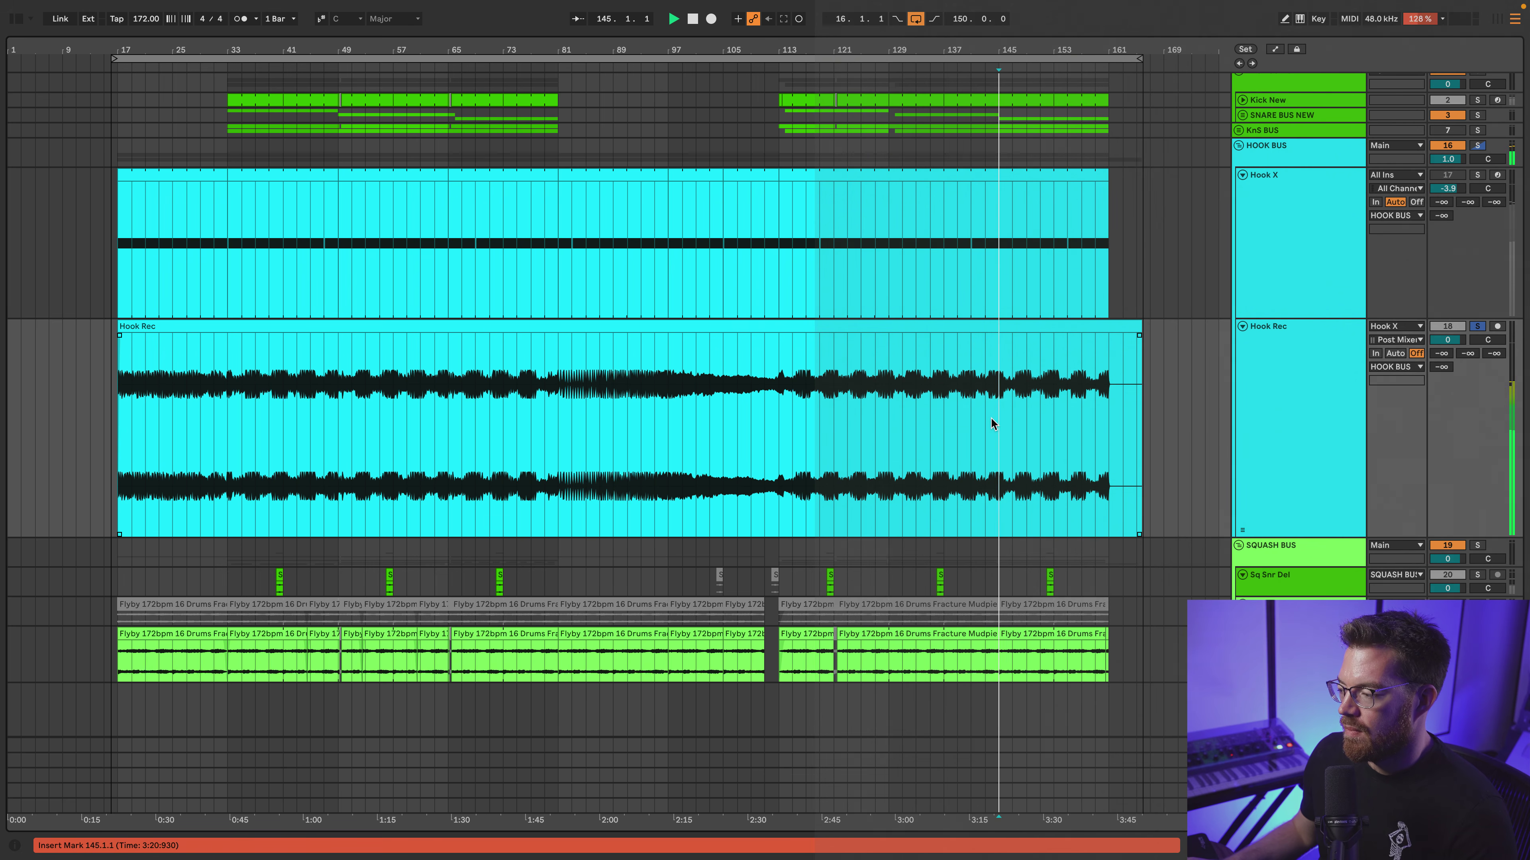
left_click(250, 471)
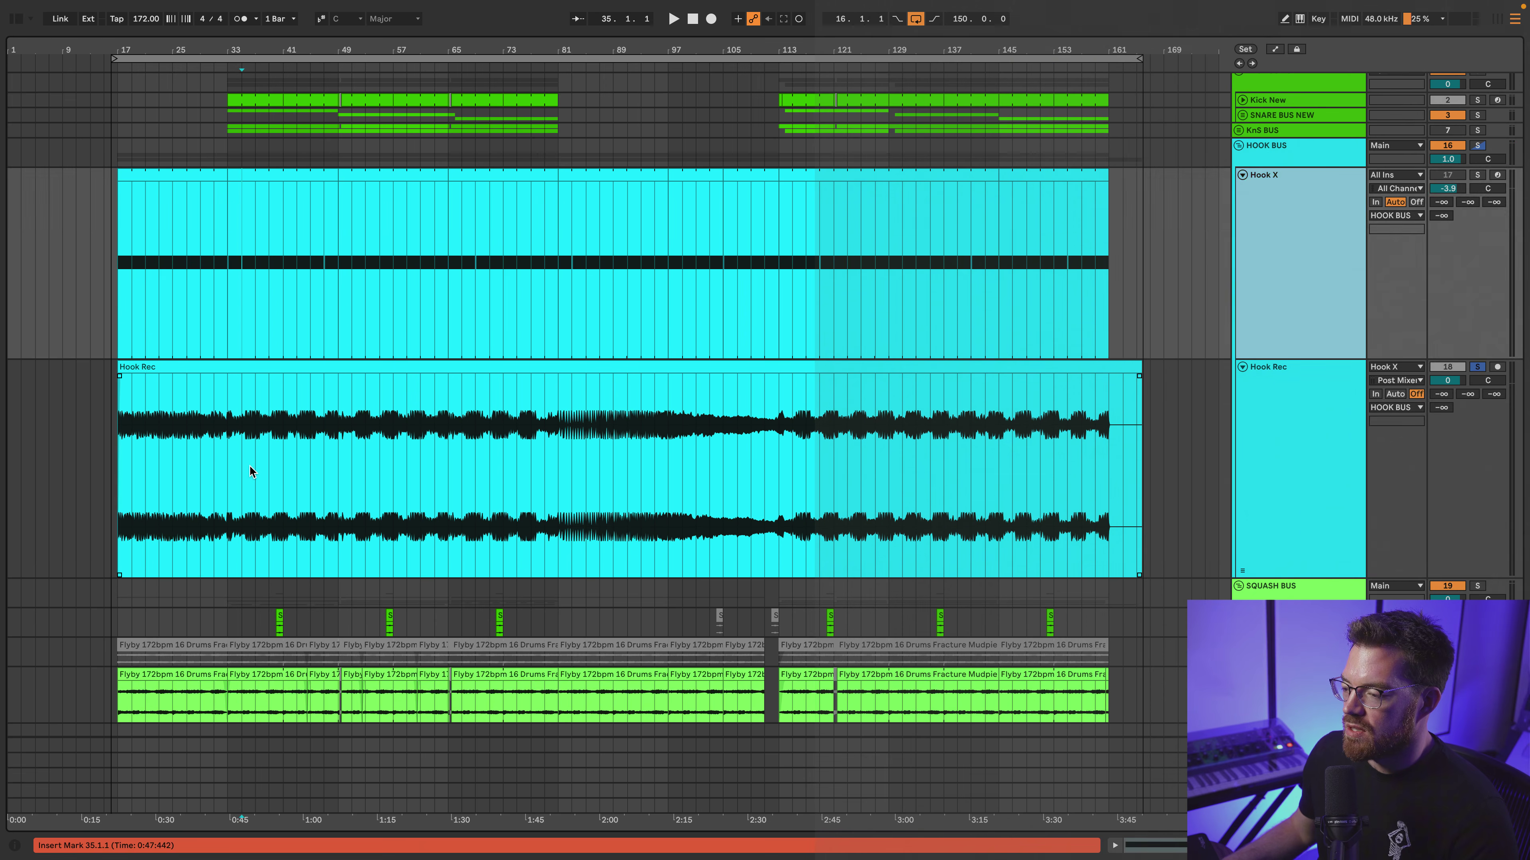
Open the Hook X device chain and switch off all audio effects from Utility to the end of the chain
double_click(1281, 253)
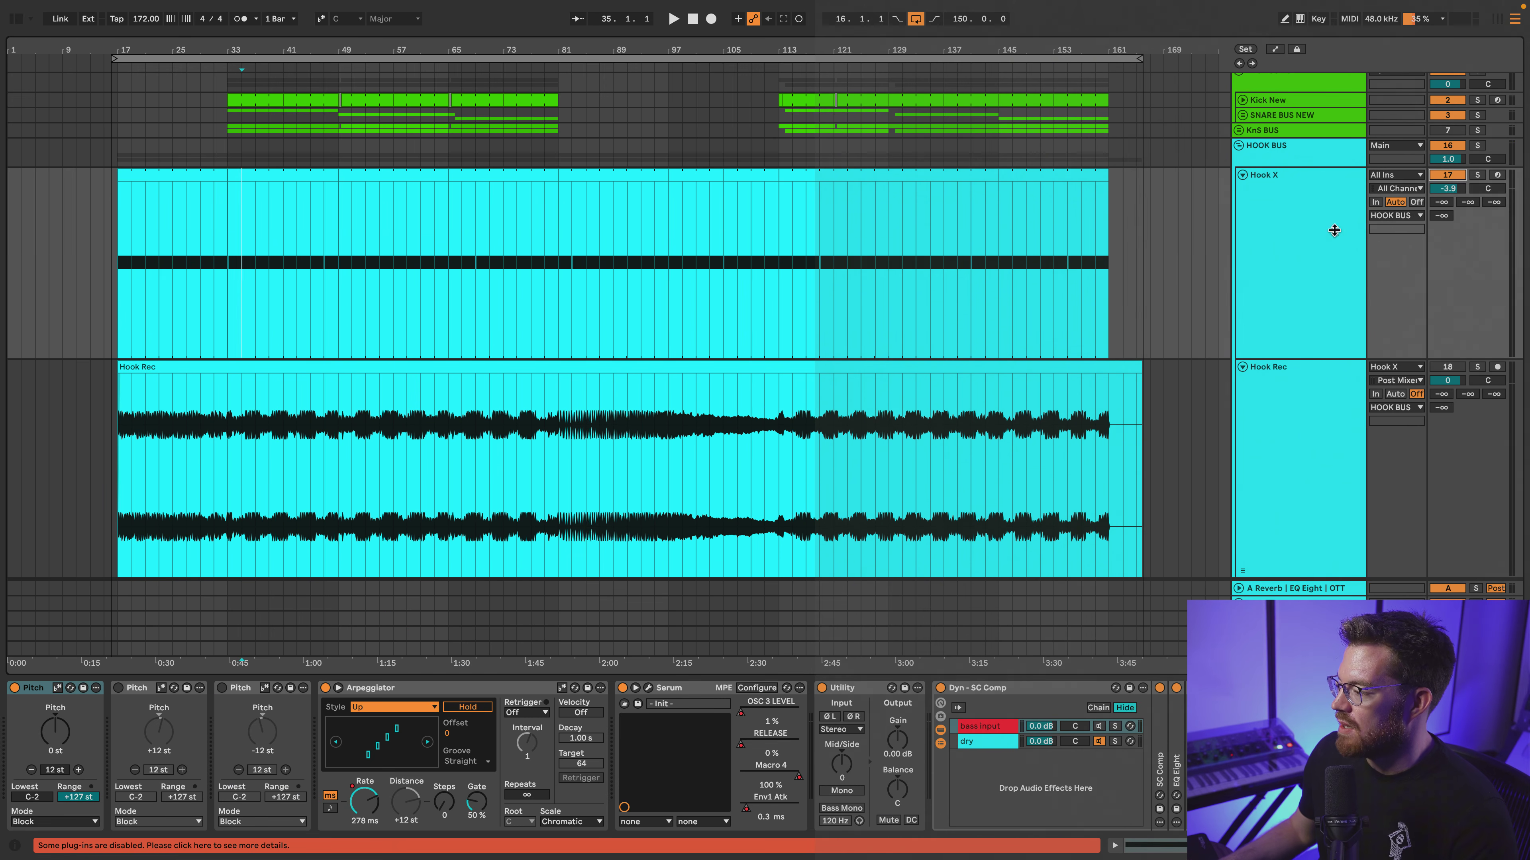
left_click(868, 692)
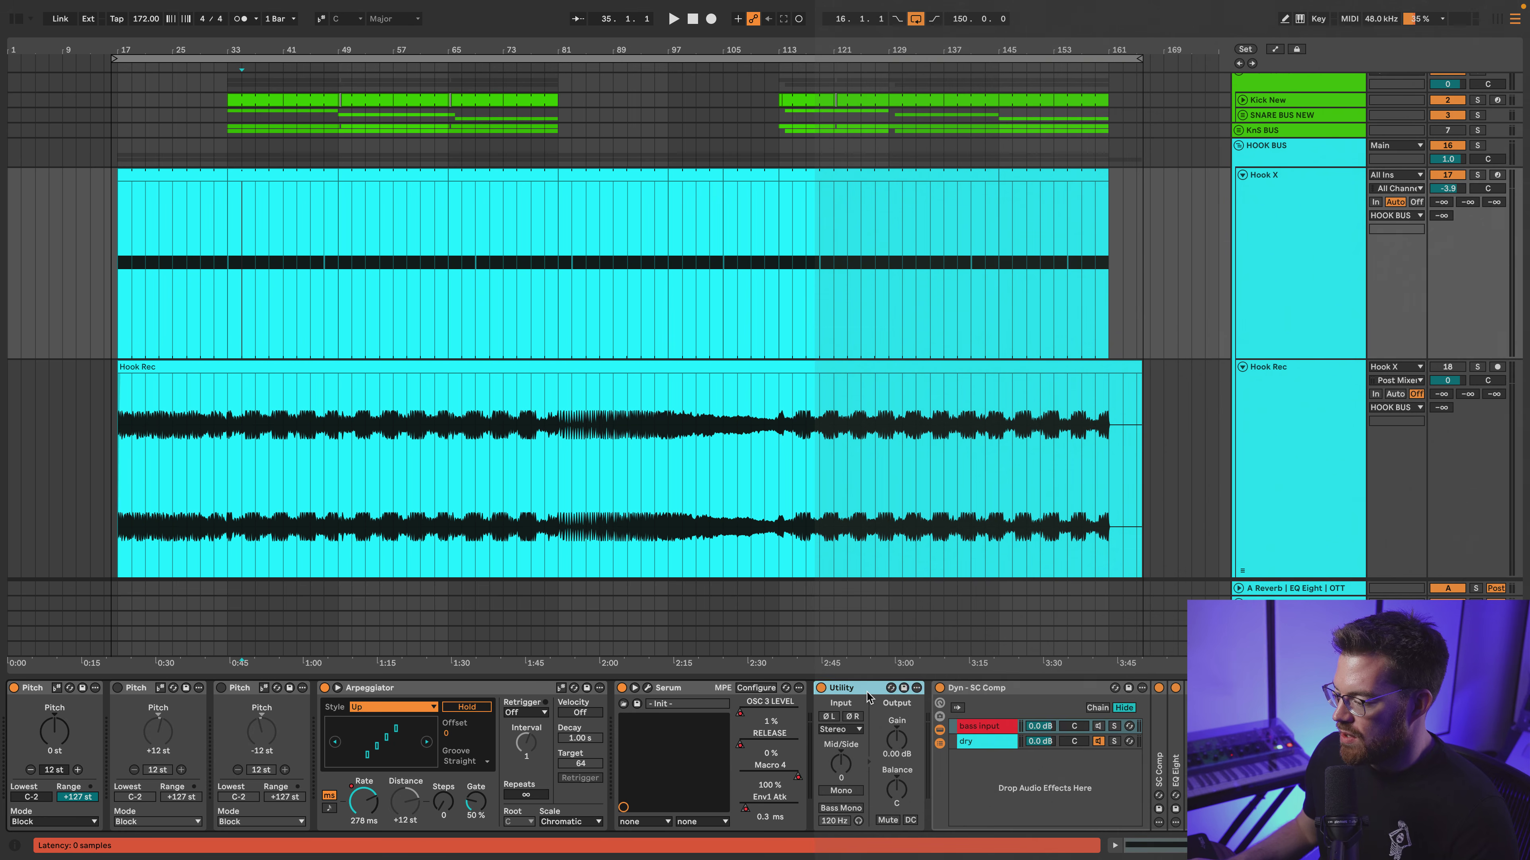
scroll(876, 699, "right", 10)
scroll(897, 726, "left", 10)
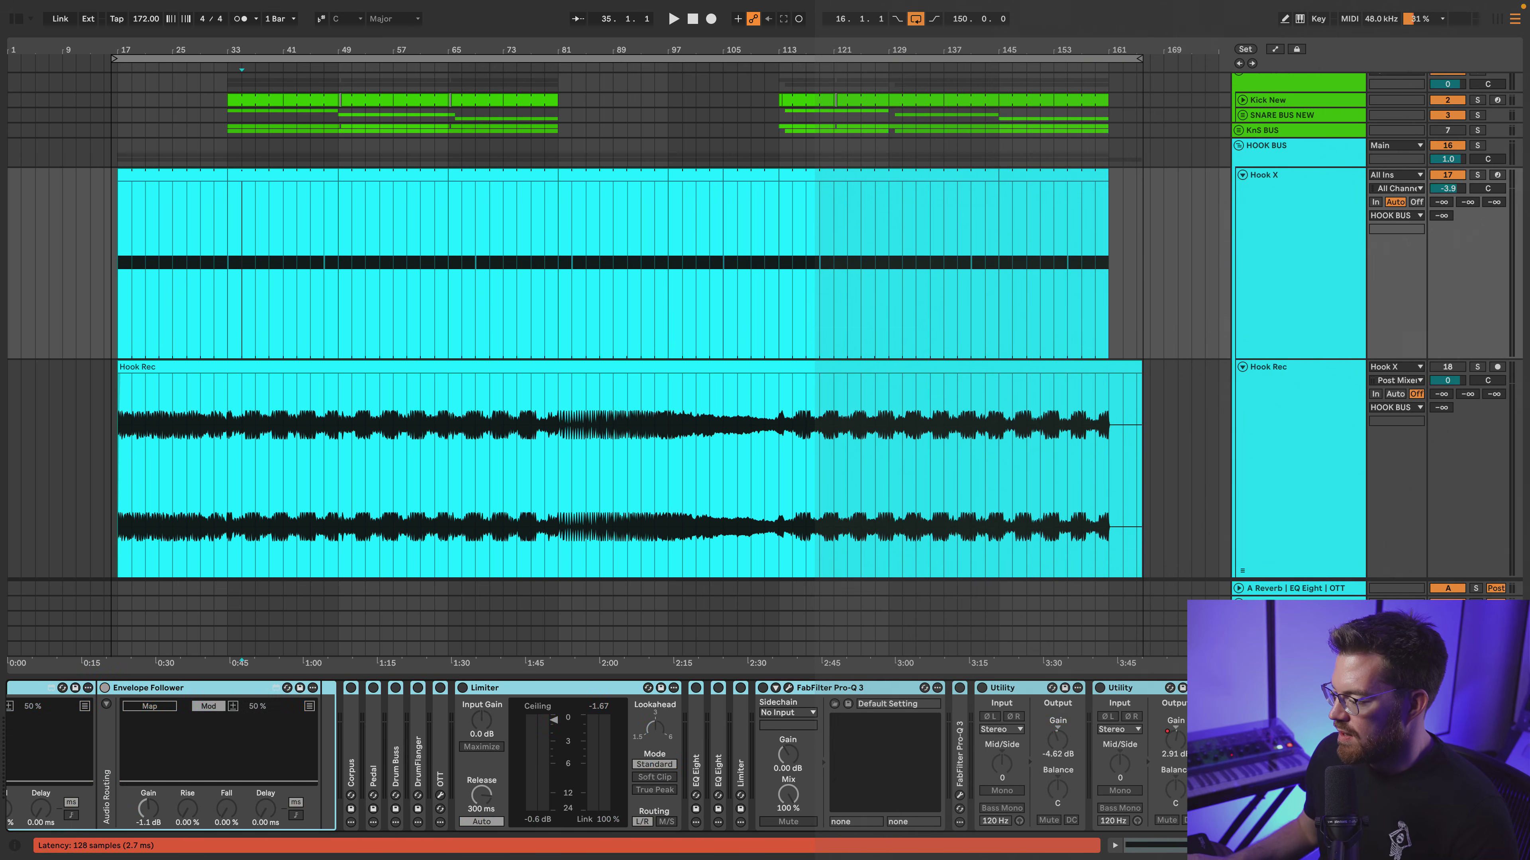
Bypass the Arpeggiator on Hook X, play its held F#3 note from bar 49, and switch the Arpeggiator back on
left_click(449, 690)
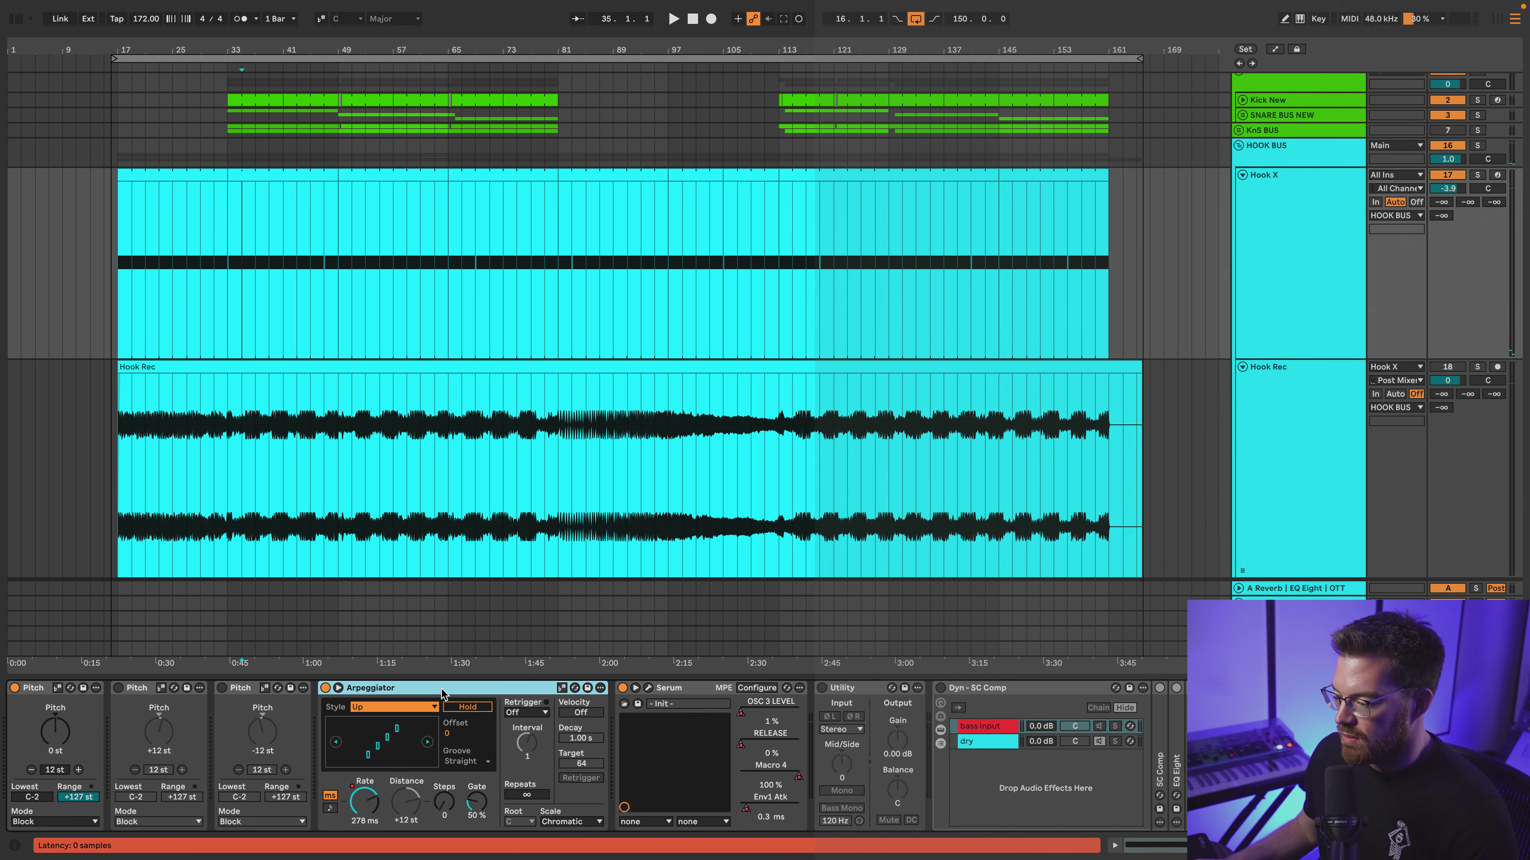
left_click(325, 689)
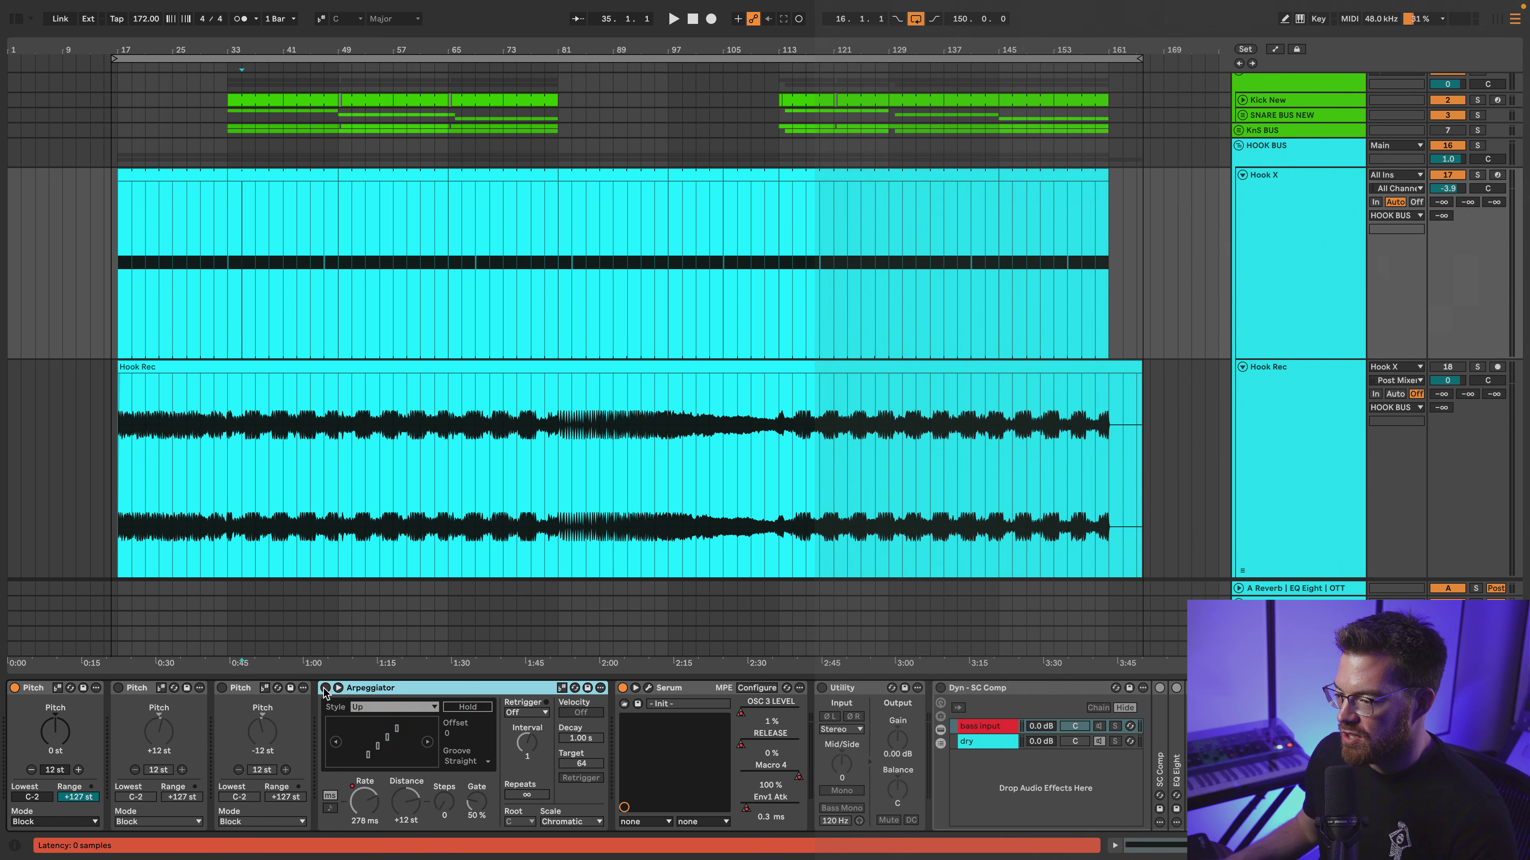
key("space")
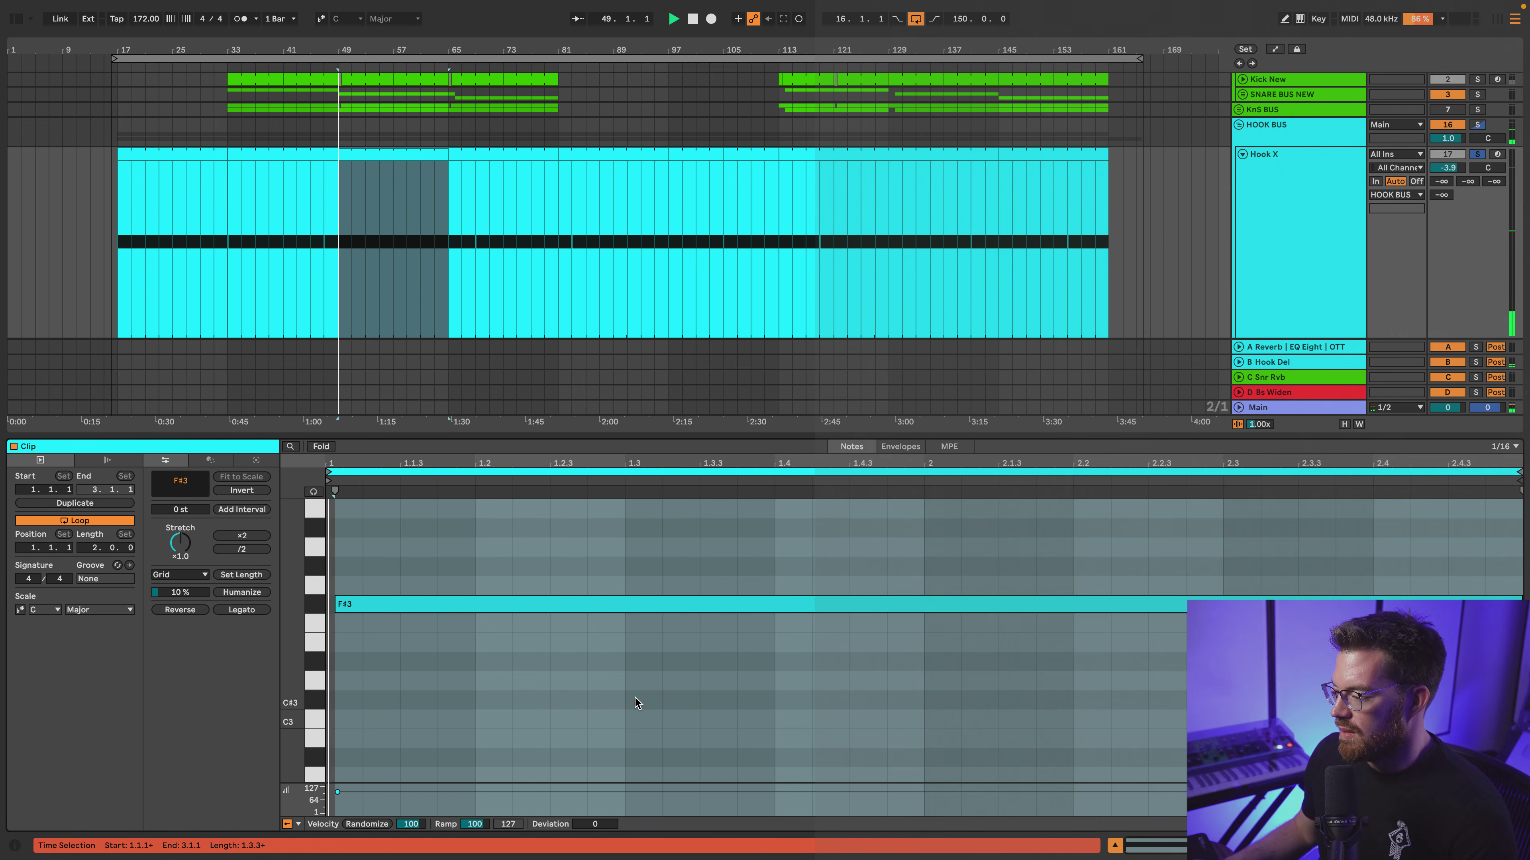
left_click(901, 449)
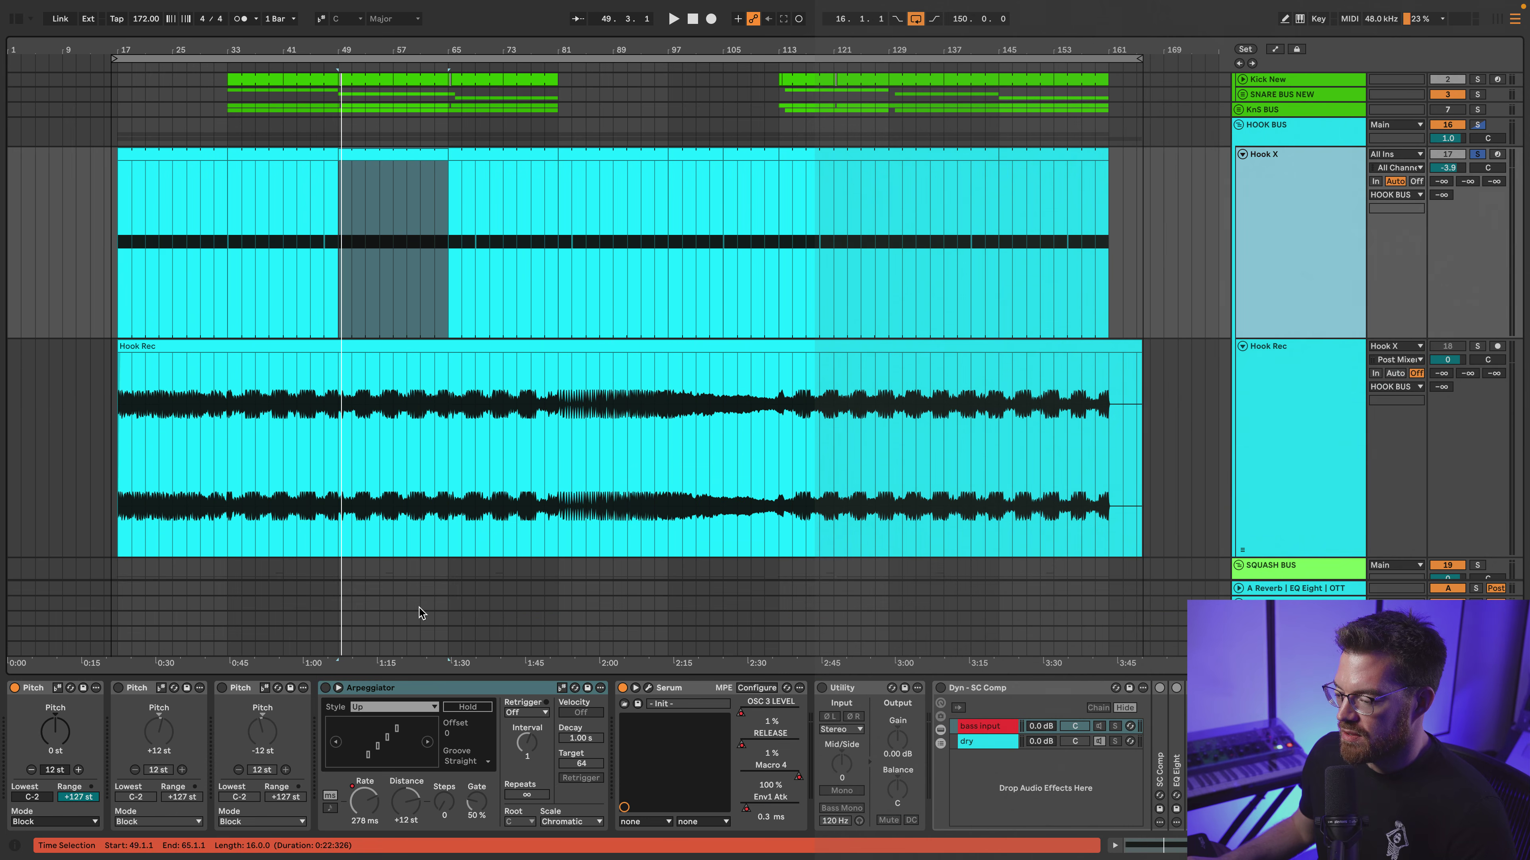
left_click(325, 688)
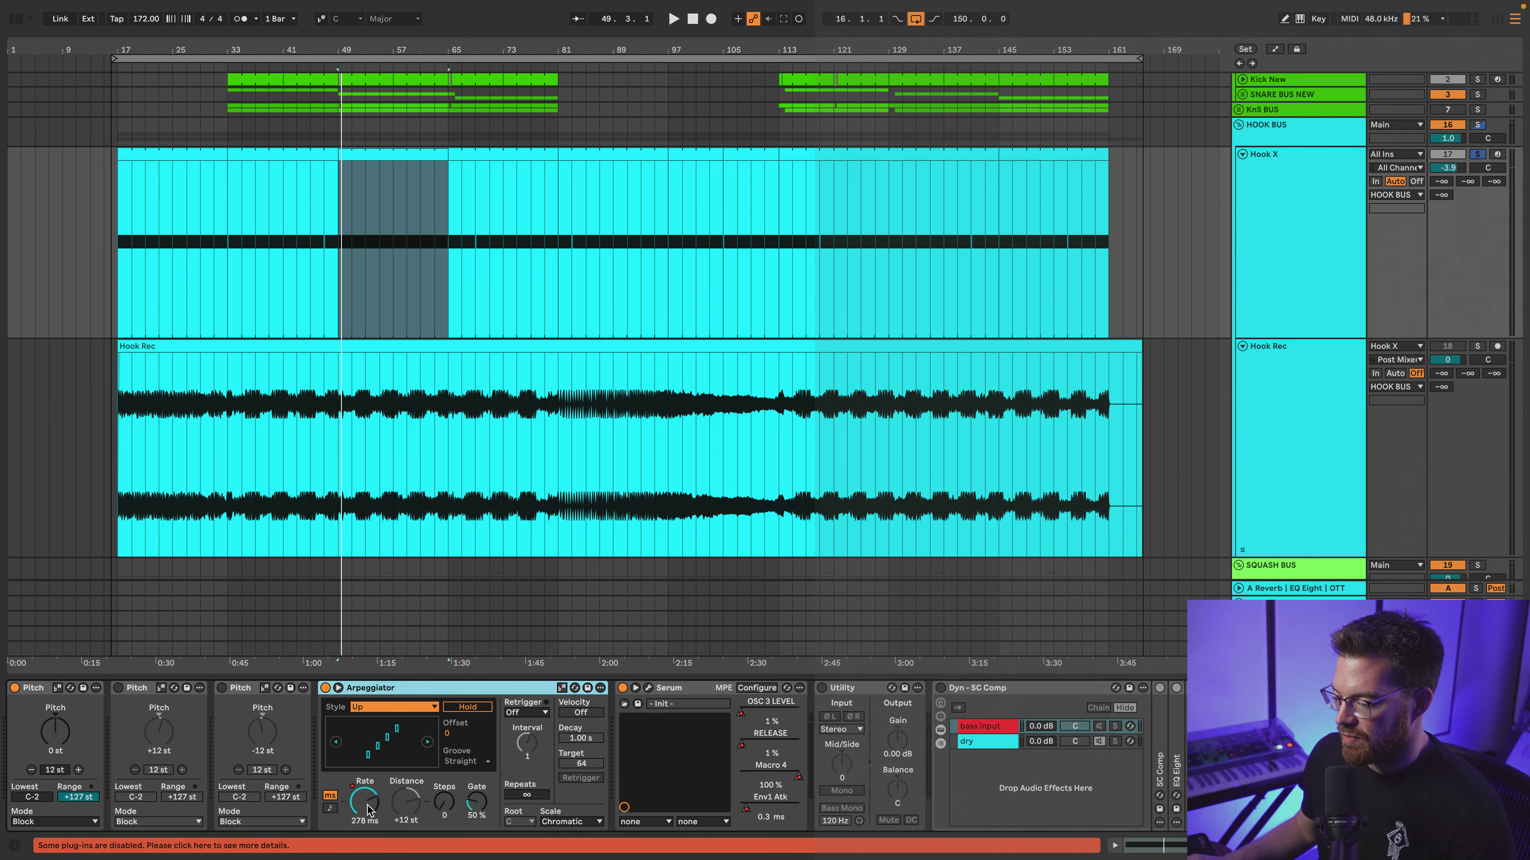
Start playback, show automation and enlarge the Arpeggiator's Free Rate lane on Hook X
key("space")
key("a")
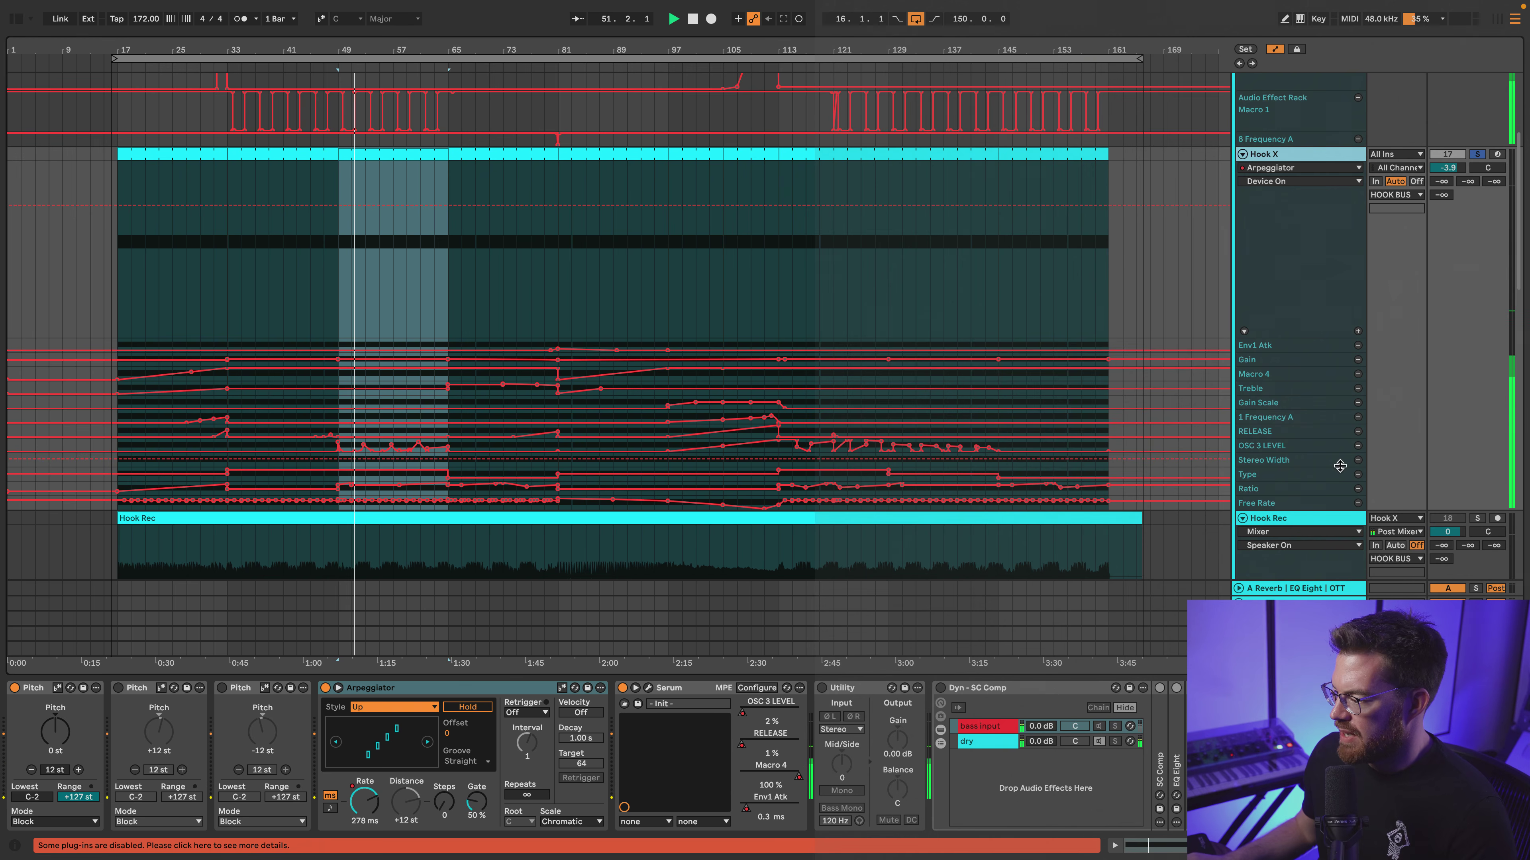
left_click(1272, 505)
left_click_drag(1269, 510, 1270, 618)
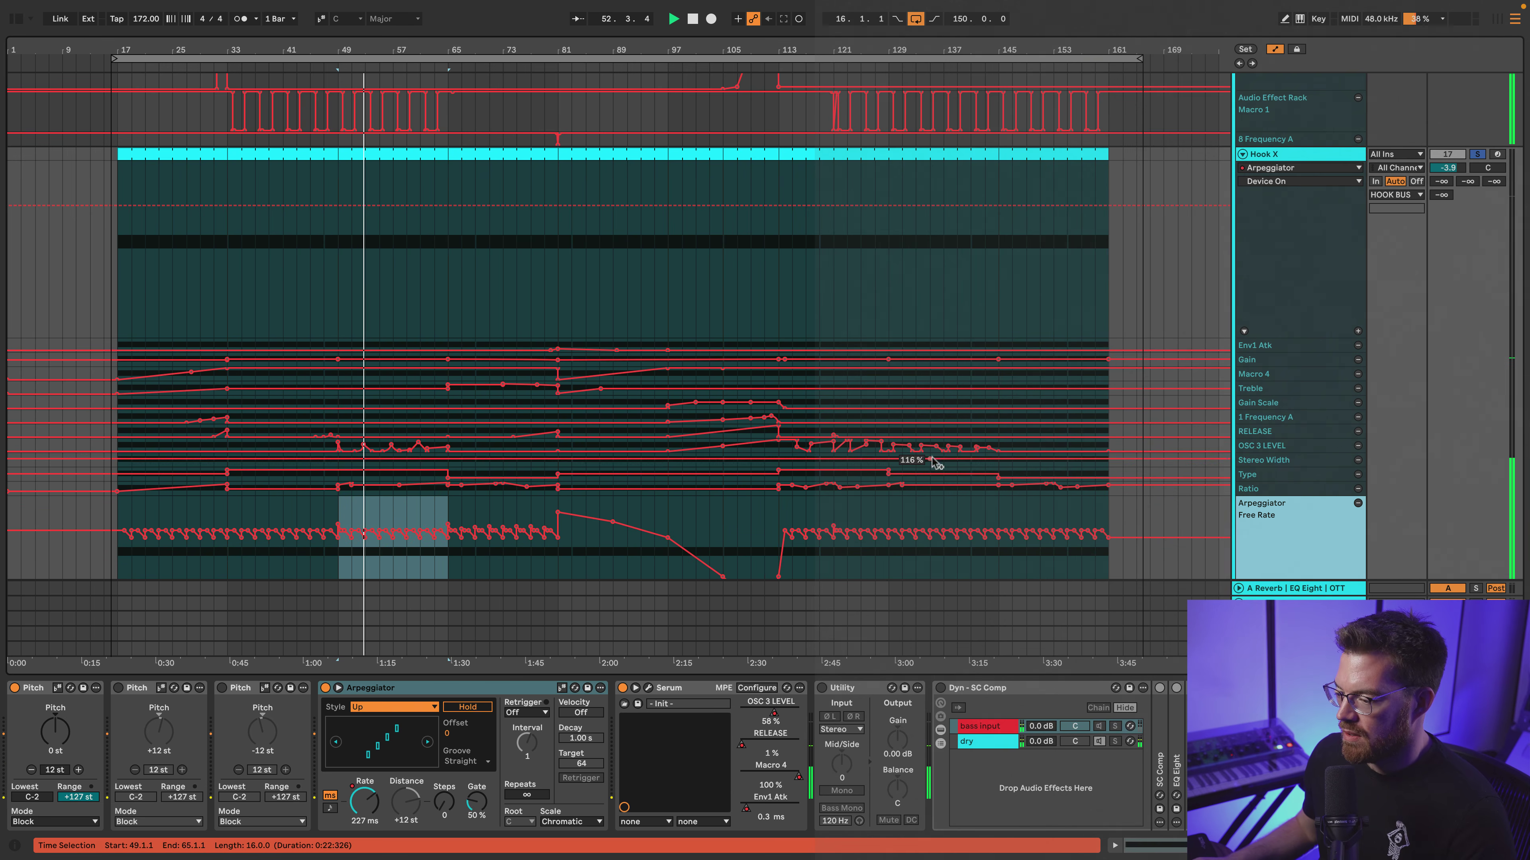
Examine the Free Rate automation curve around bars 48 to 58 while playing from bar 49
scroll(843, 386, "down", 5)
left_click_drag(363, 49, 542, 241)
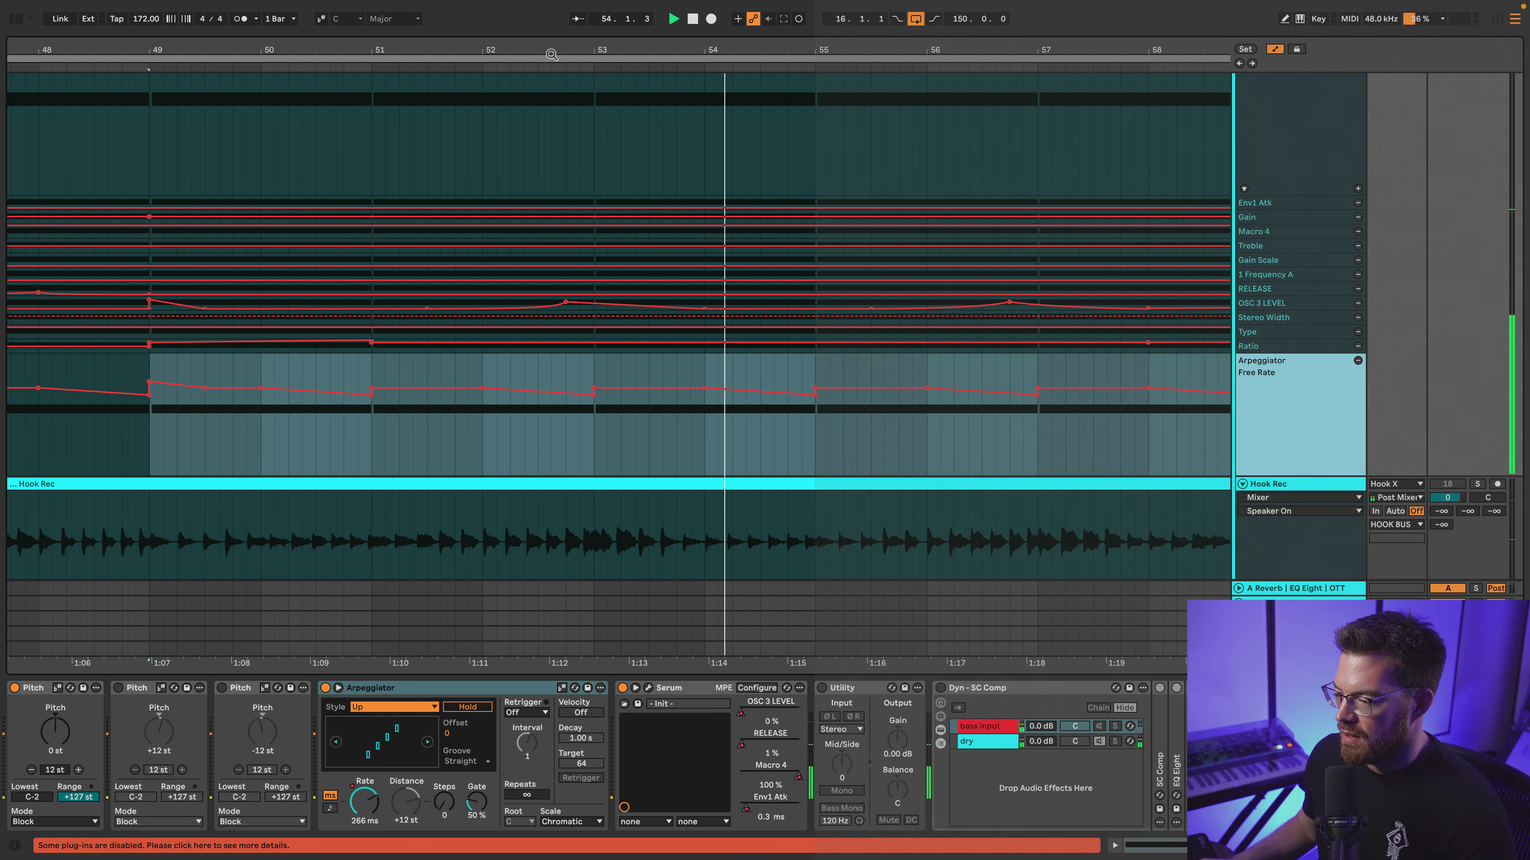
left_click(153, 453)
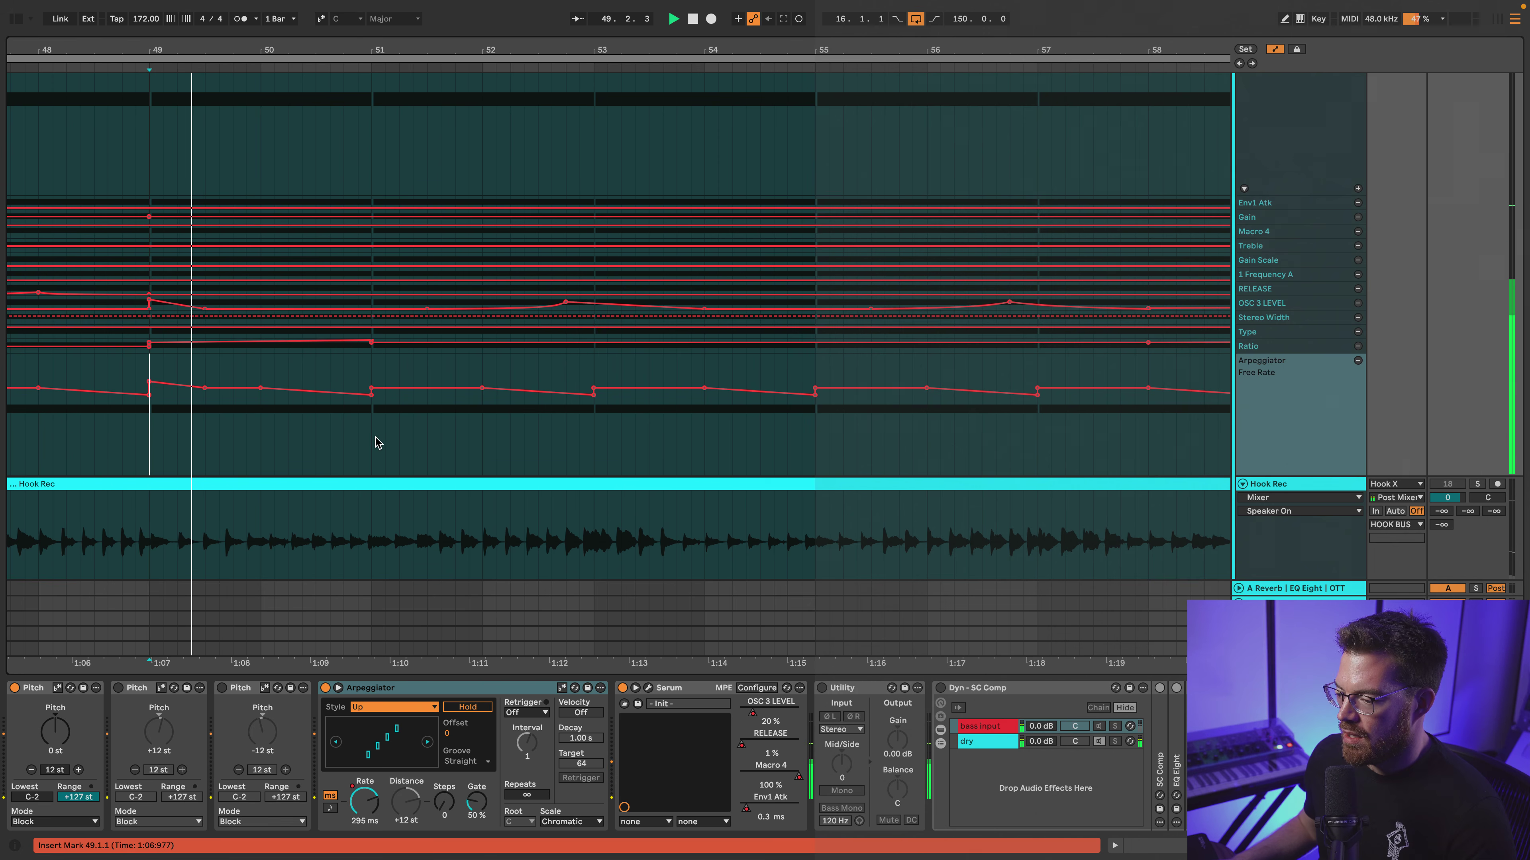
scroll(380, 438, "left", 3)
left_click(1284, 461)
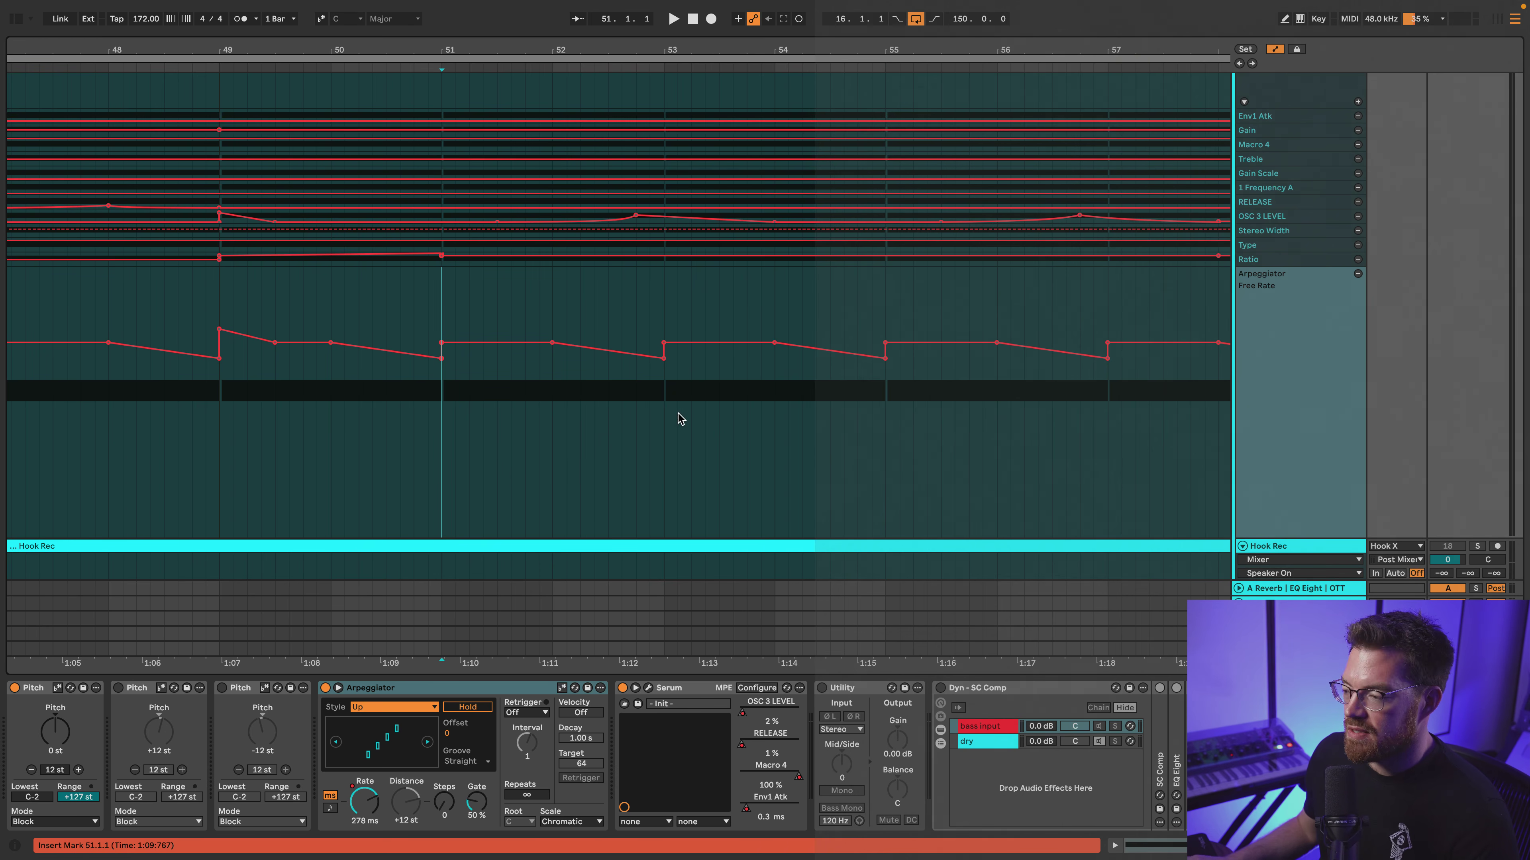
Try lowering the Free Rate breakpoint before bar 53 to 58.0 ms and play it from bar 51
mouse_move(665, 357)
left_click_drag(665, 358, 665, 434)
key("space")
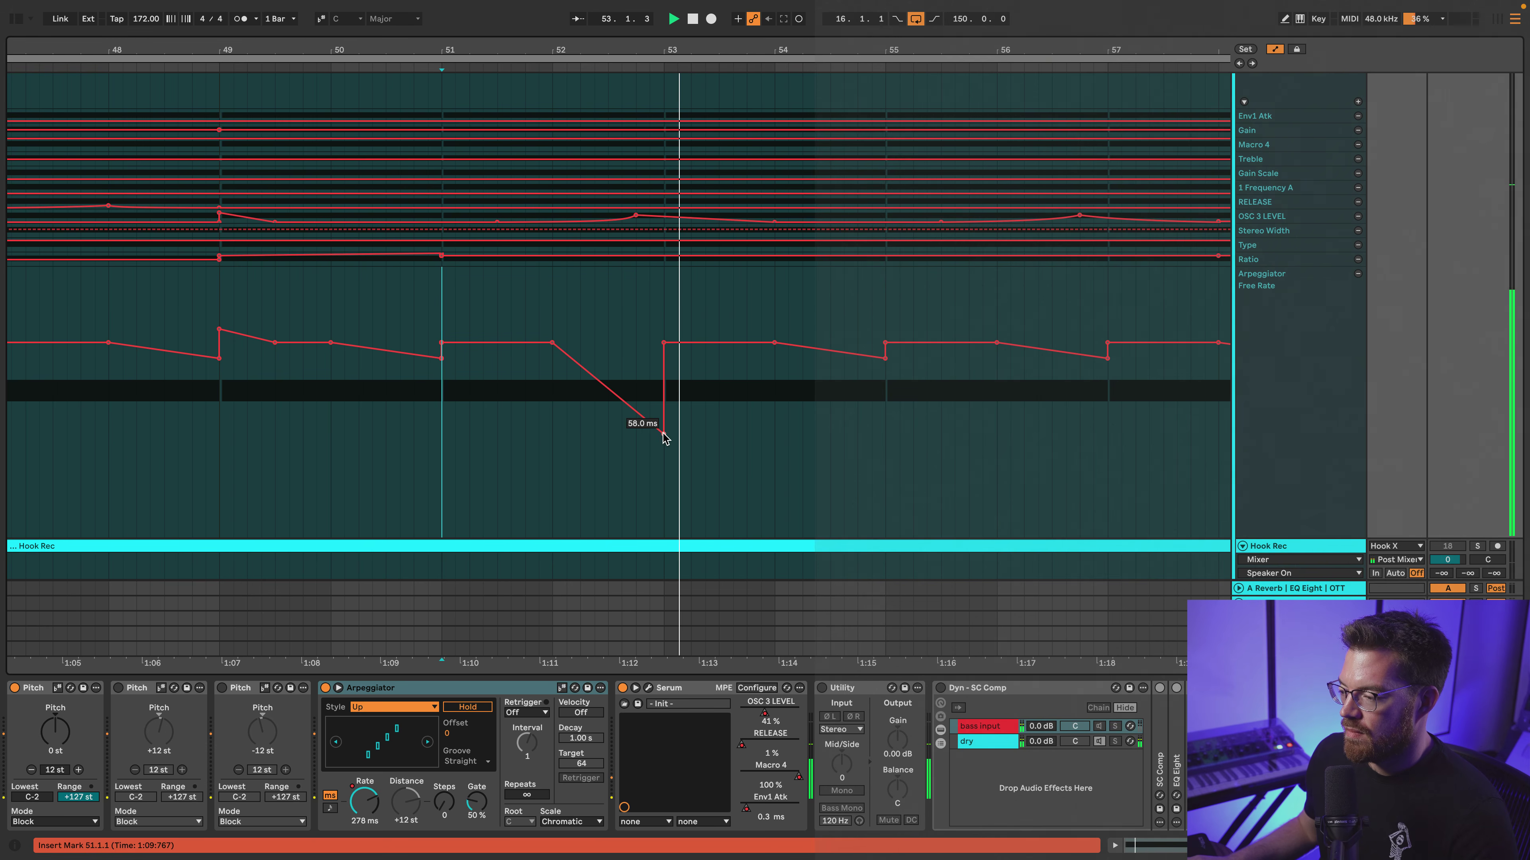
Try raising the Free Rate breakpoint at bar 53 well above the rest of the curve, play it and undo the change
left_click_drag(663, 434, 664, 283)
key("space")
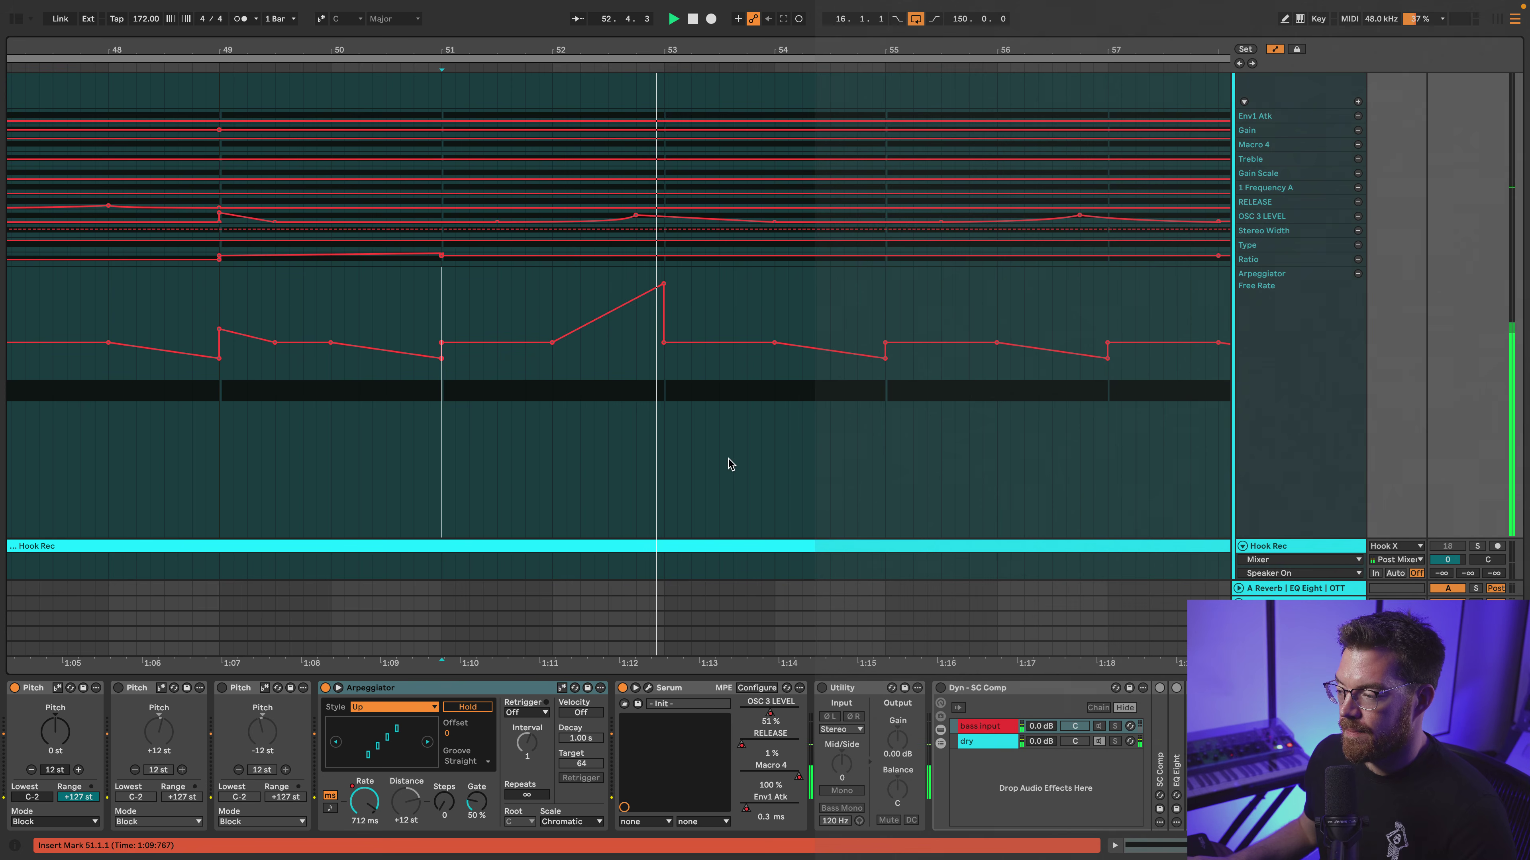
key("space")
key("ctrl+z")
Open the Serum synth on Hook X, inspect its LFO 1 shape and FM modulation, and play the sound
left_click(649, 688)
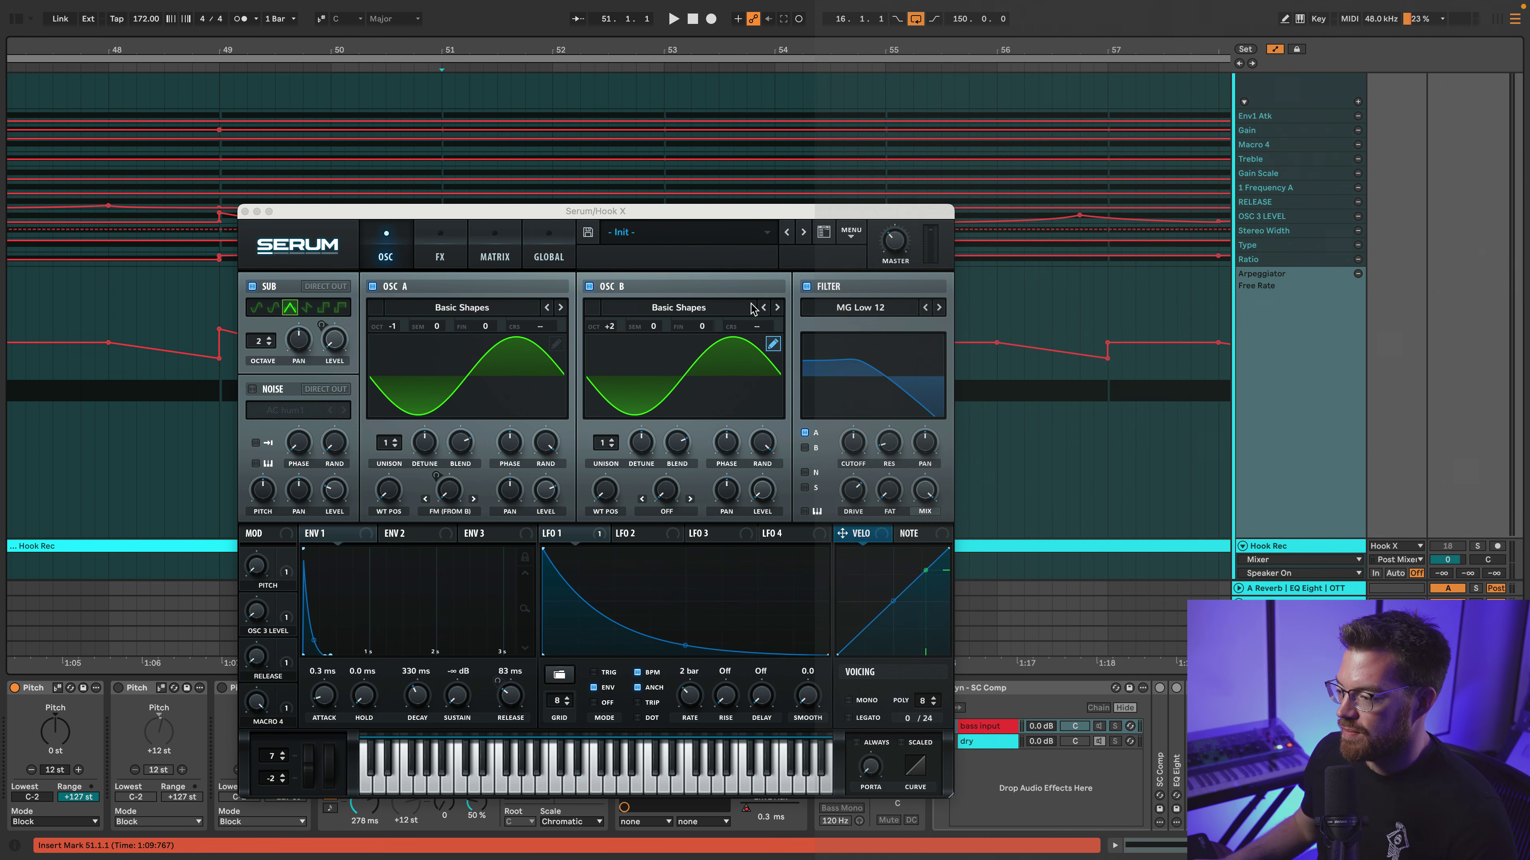
left_click_drag(570, 214, 569, 145)
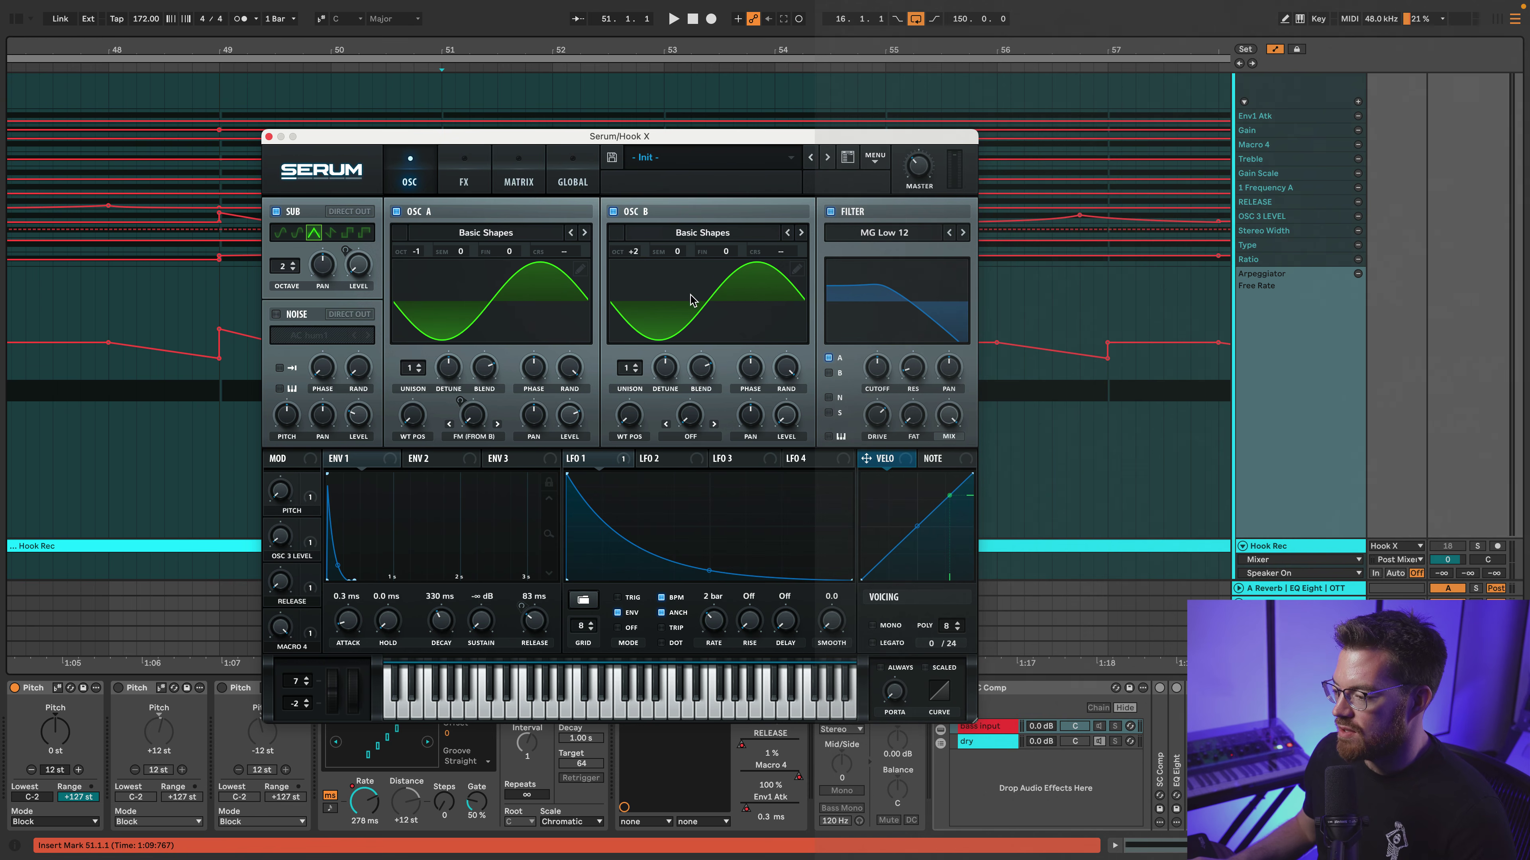
left_click(592, 457)
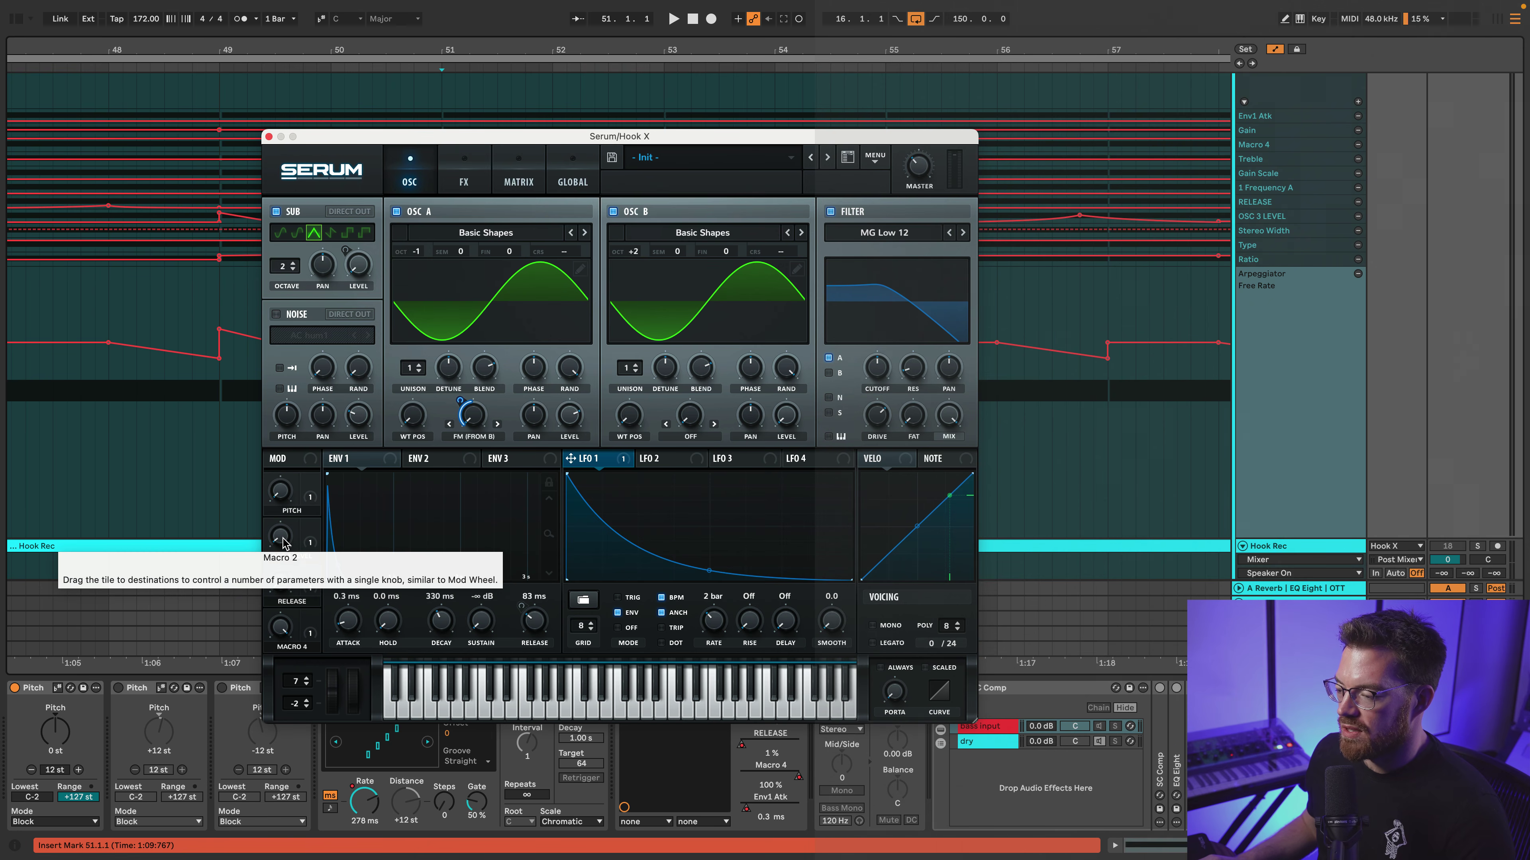
key("space")
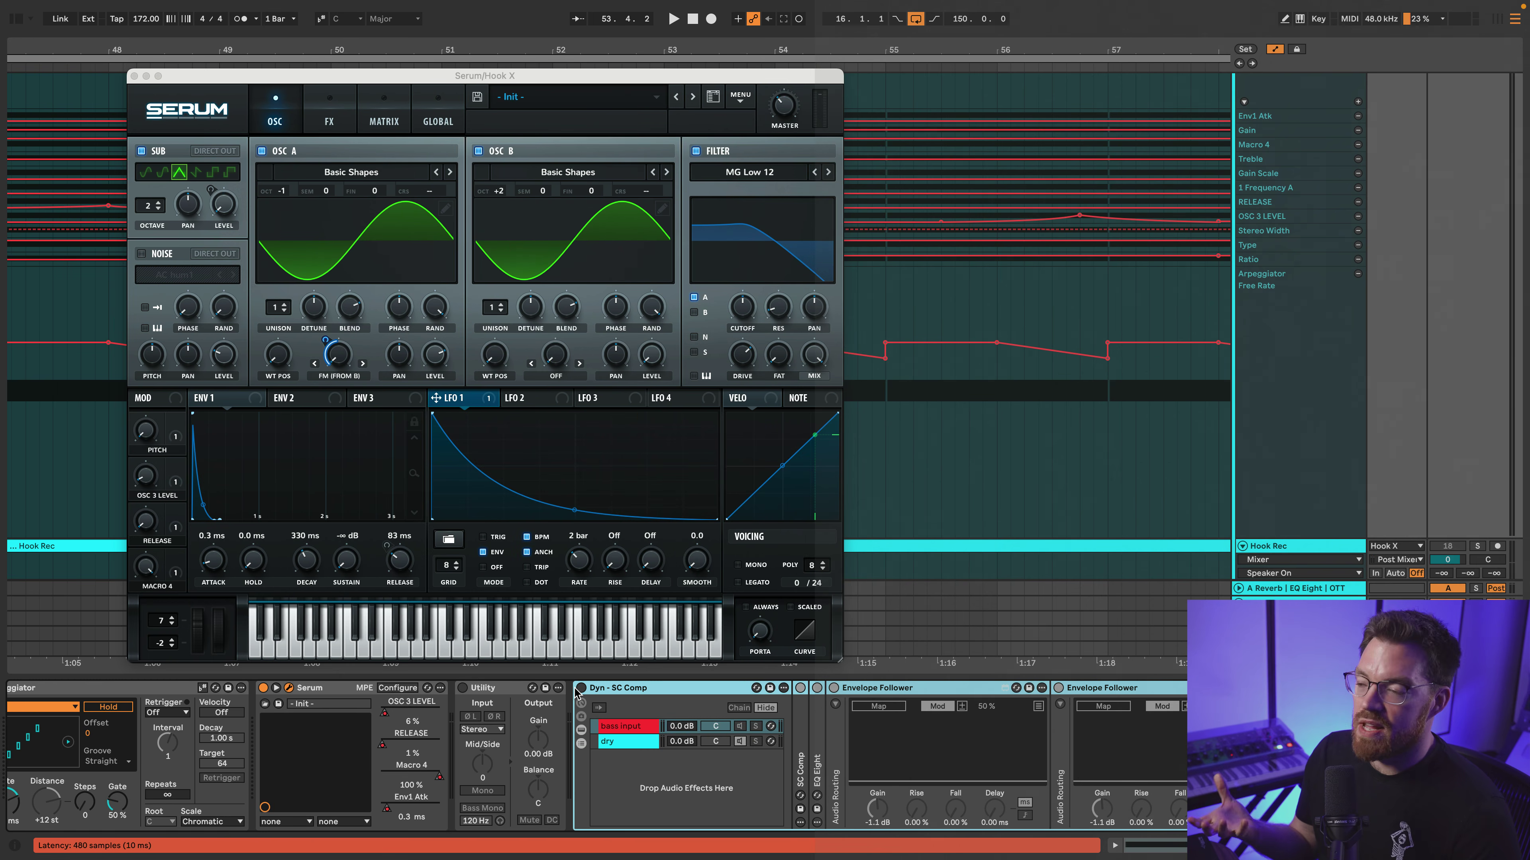
Switch on Utility, the Dyn - SC Comp rack and Corpus in the Hook X chain, and play from bar 51
left_click(461, 687)
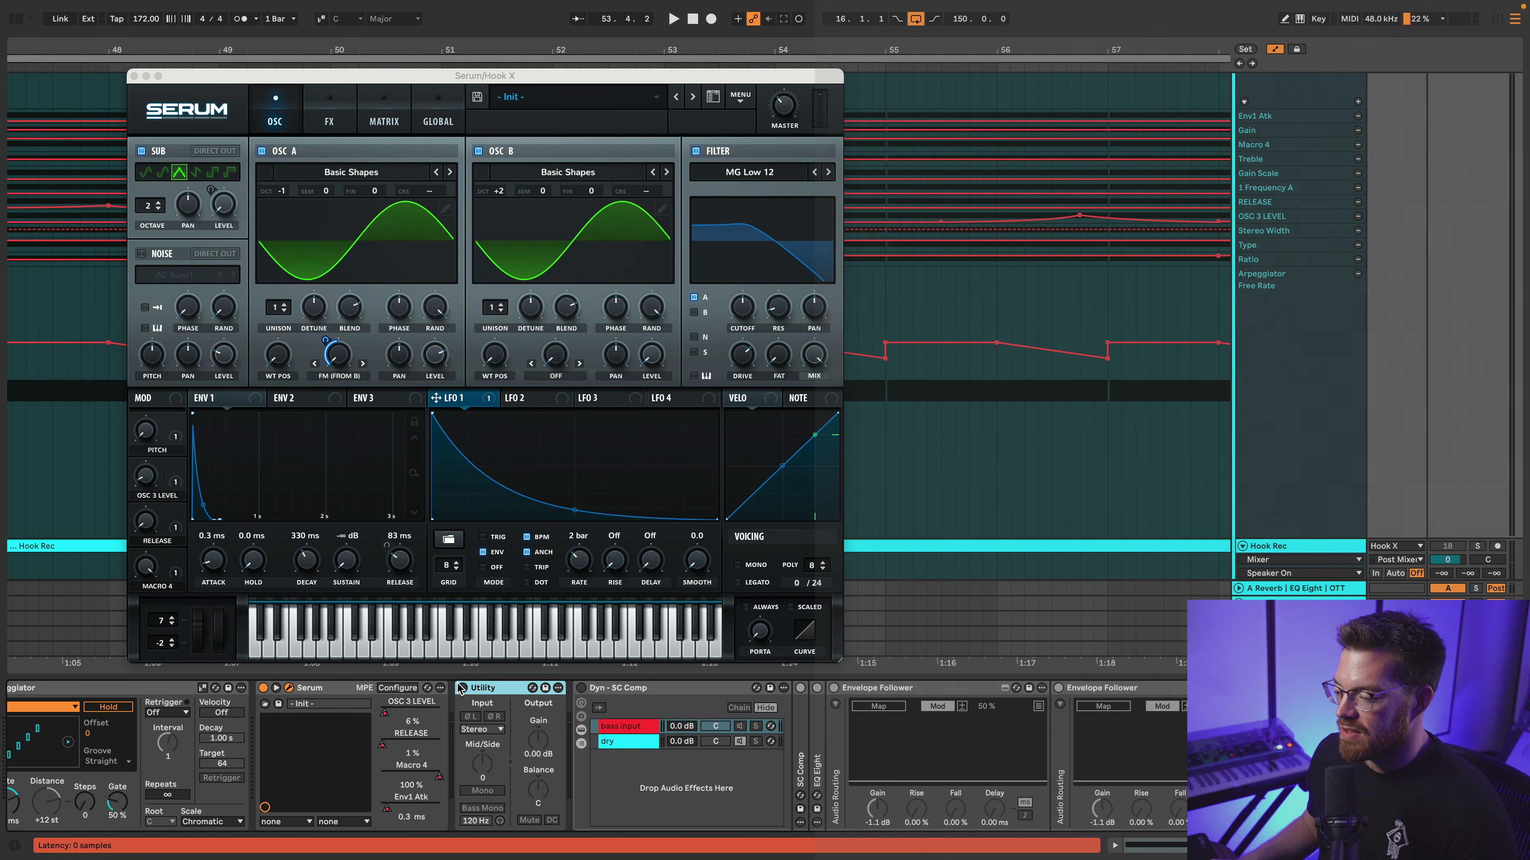
double_click(603, 687)
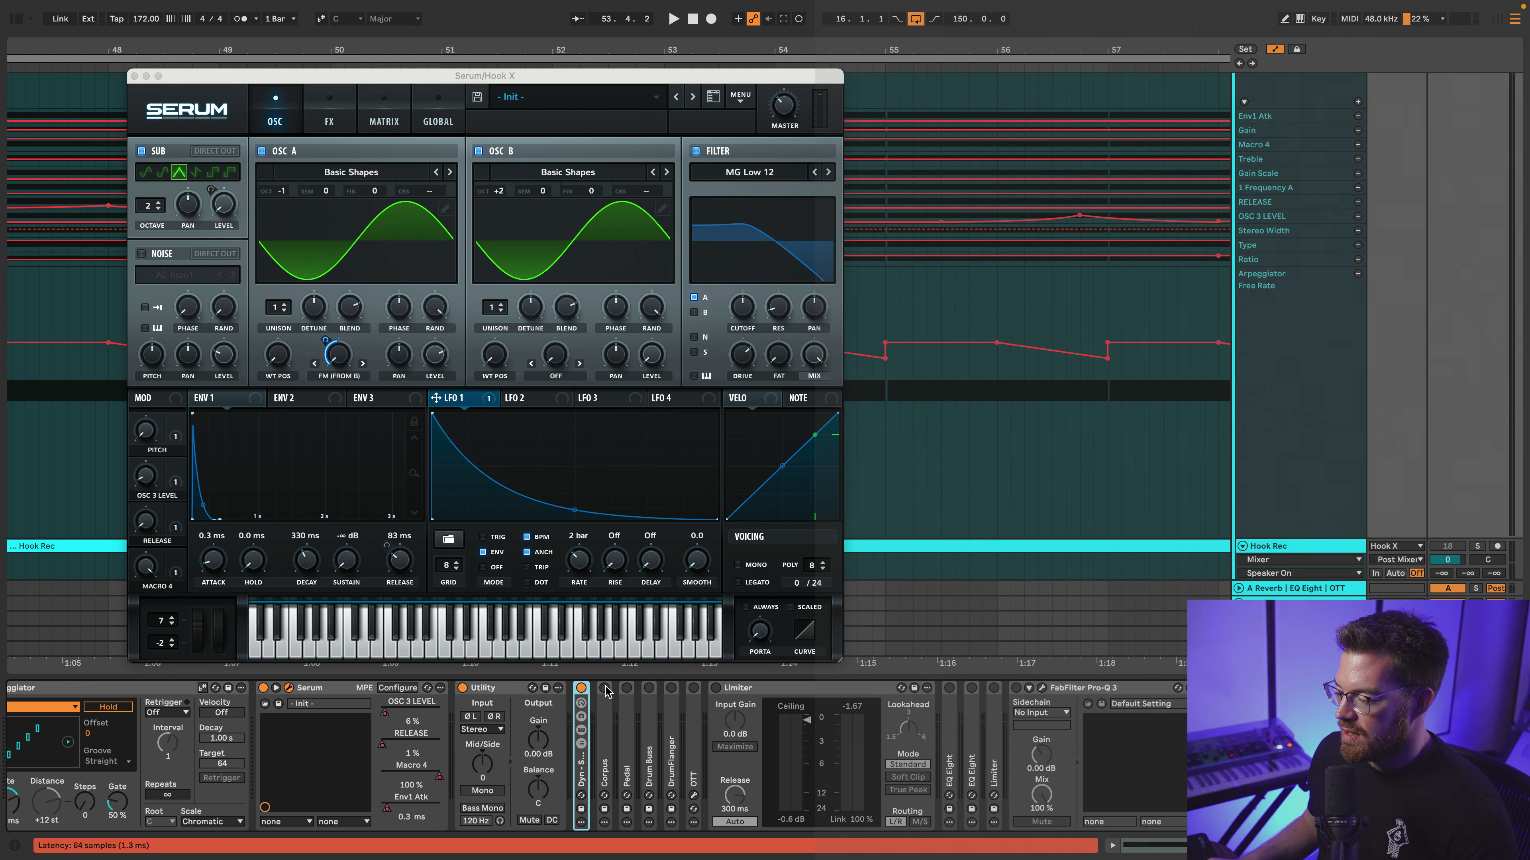
double_click(607, 719)
key("space")
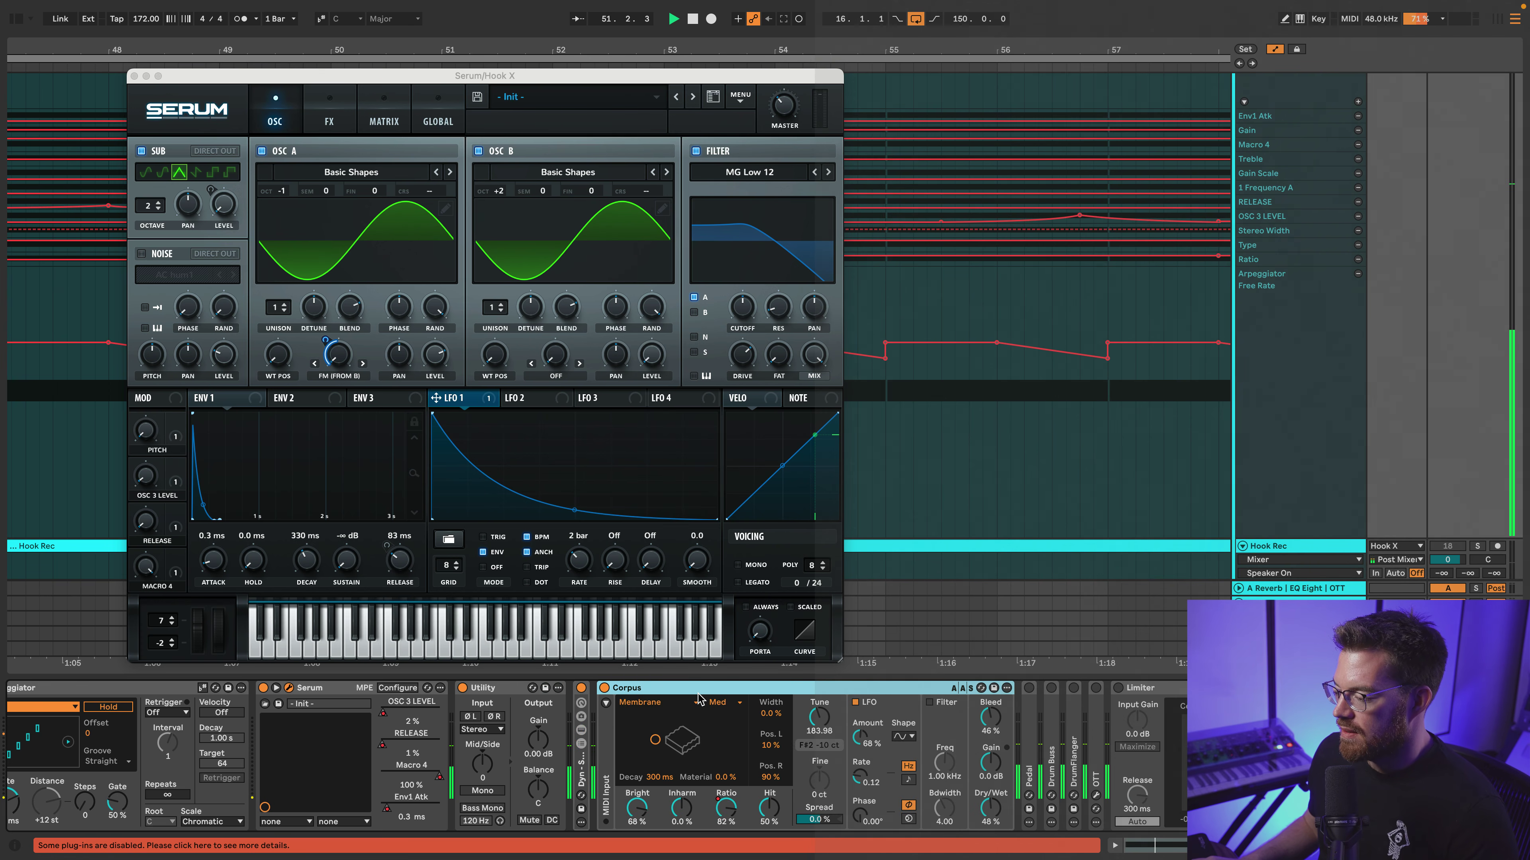
Expand the Pedal effect after Corpus, switch it on and play the section from bar 51
double_click(1027, 729)
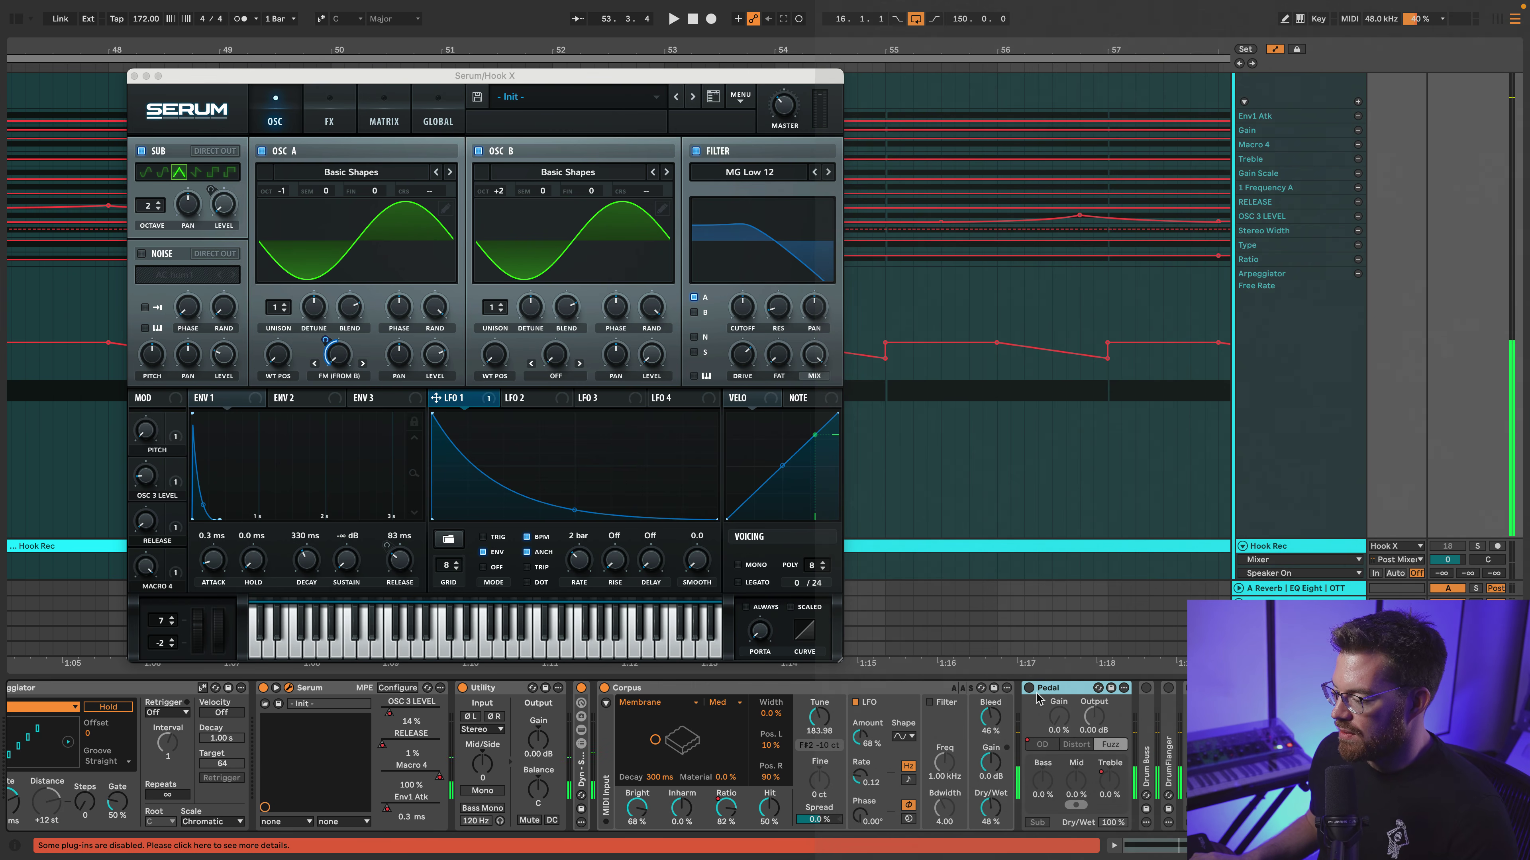
left_click(1030, 688)
key("space")
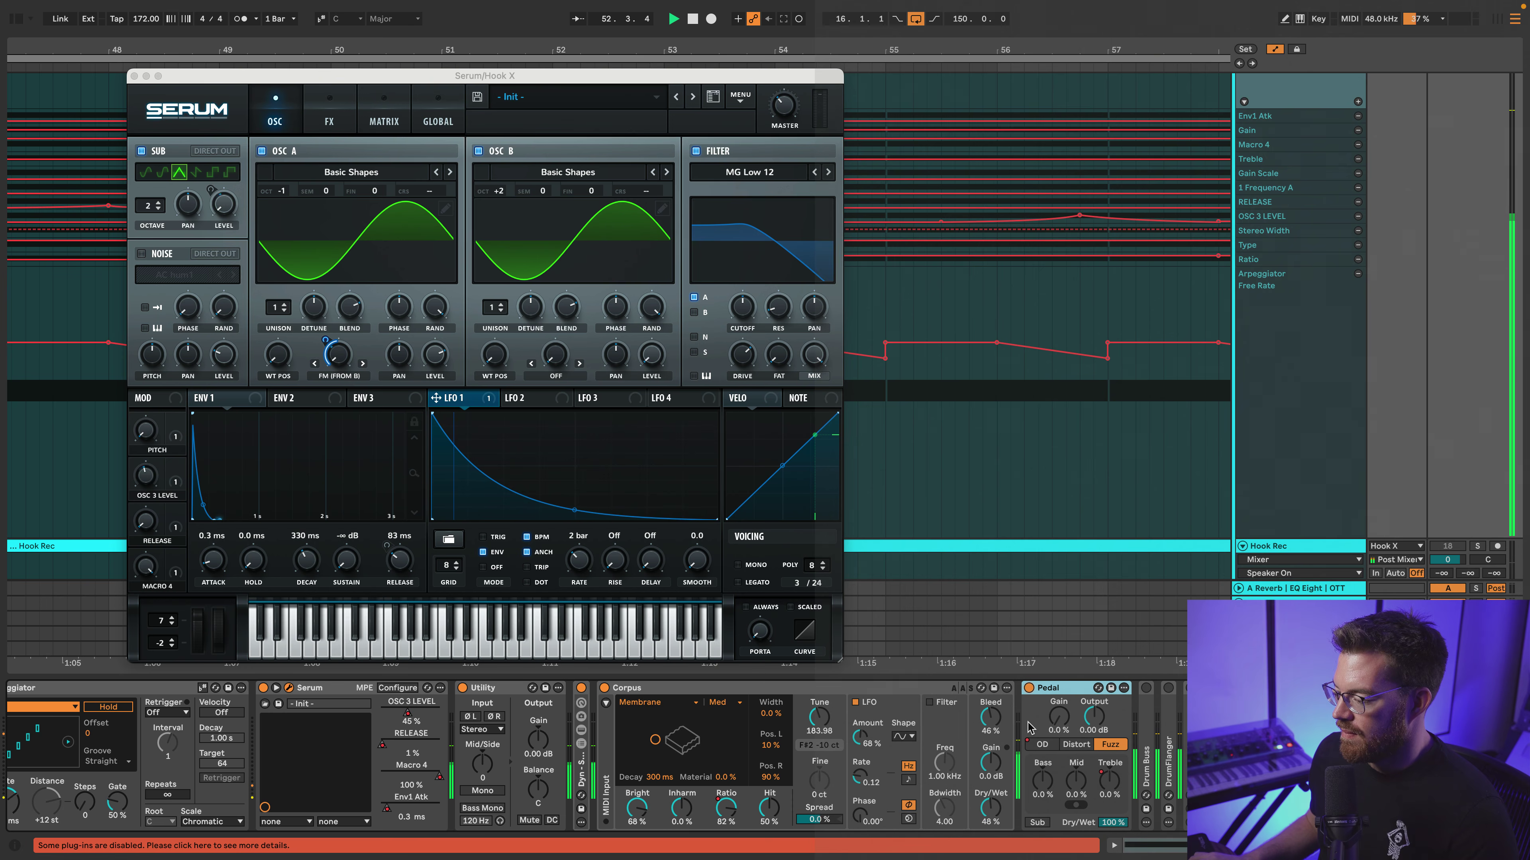
Compare the sound by bypassing Corpus during playback and switching it back on
left_click(604, 688)
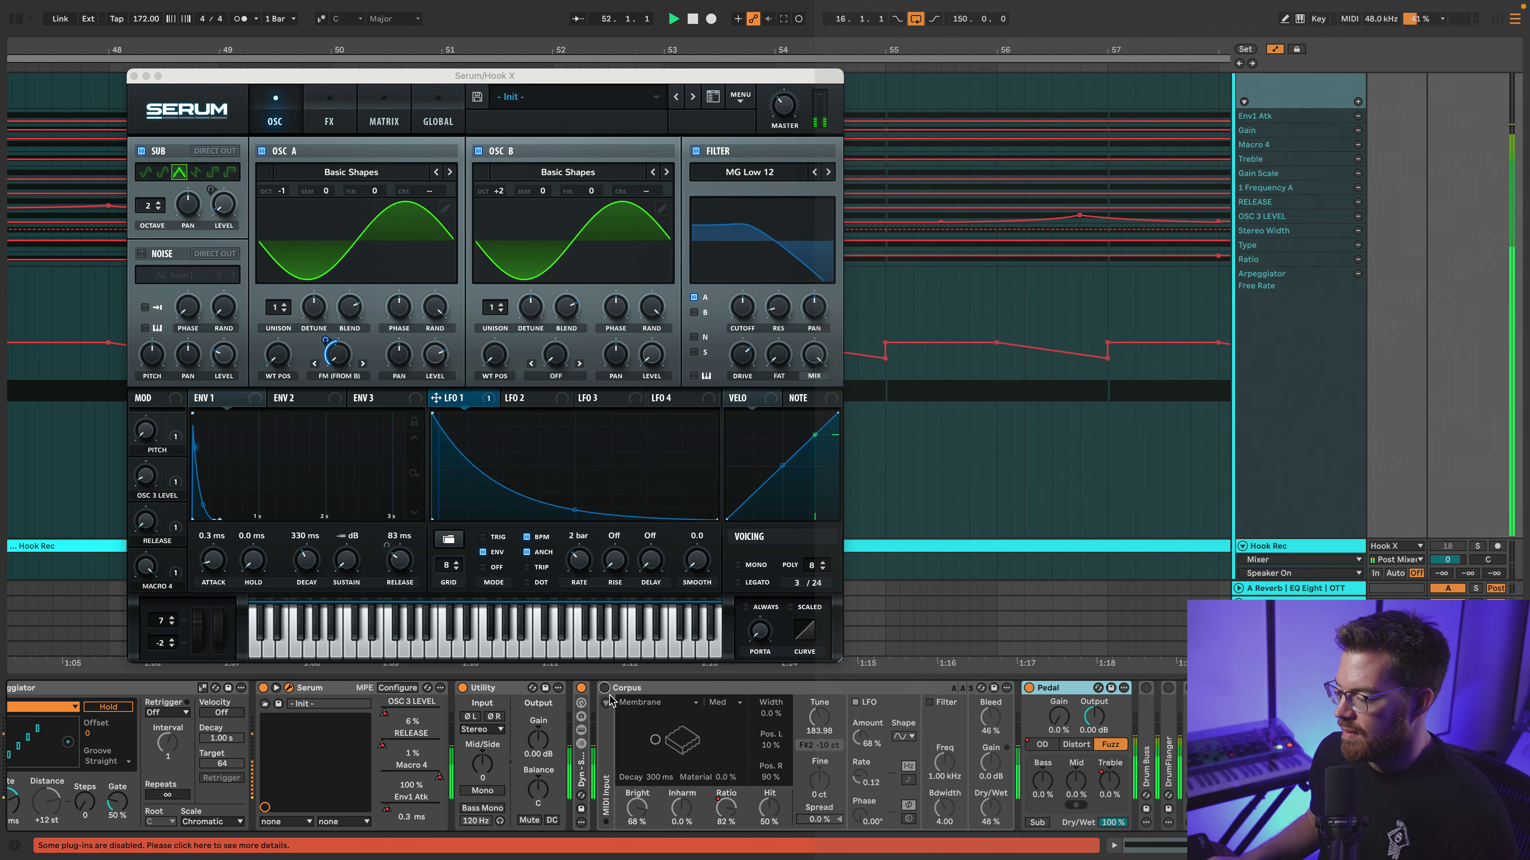
left_click(604, 689)
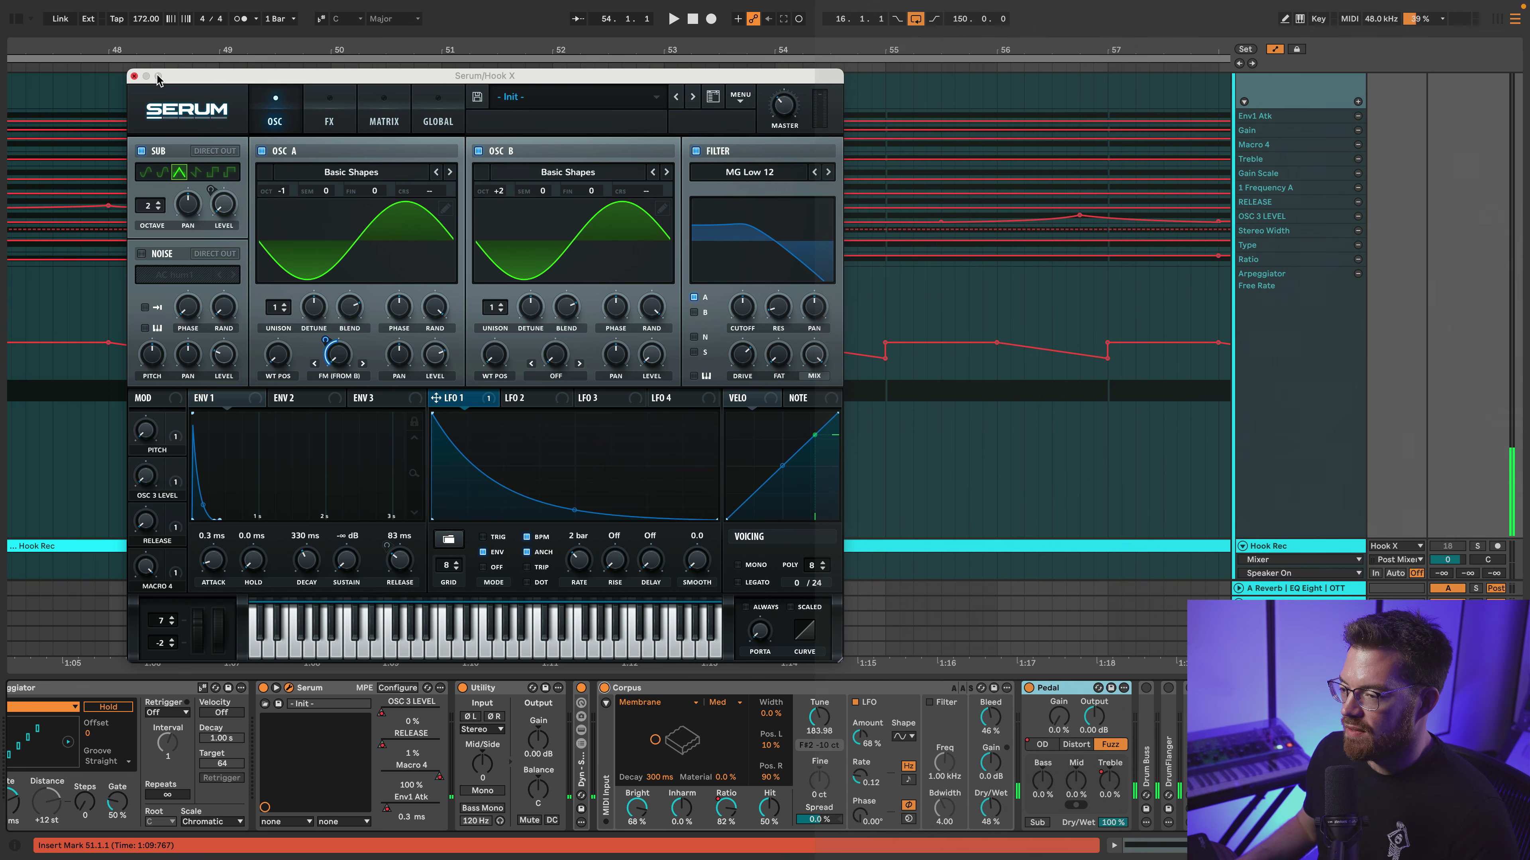
Switch on Drum Buss after Pedal in the Hook X chain and play the section from bar 51
scroll(399, 693, "right", 10)
left_click(395, 688)
key("space")
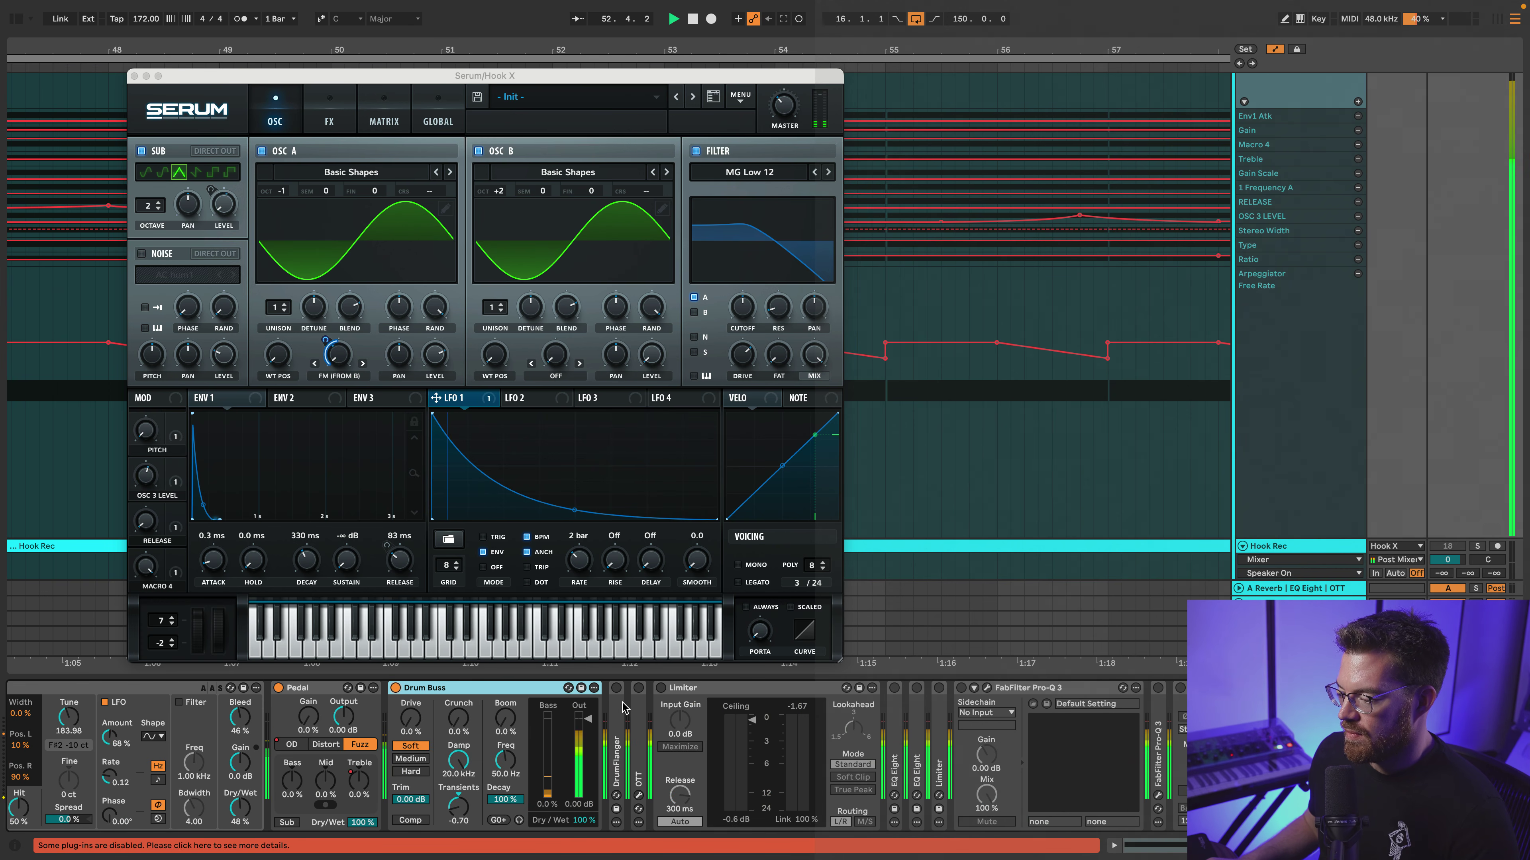
Expand DrumFlanger after Drum Buss, switch it on and play the section from bar 51
double_click(617, 711)
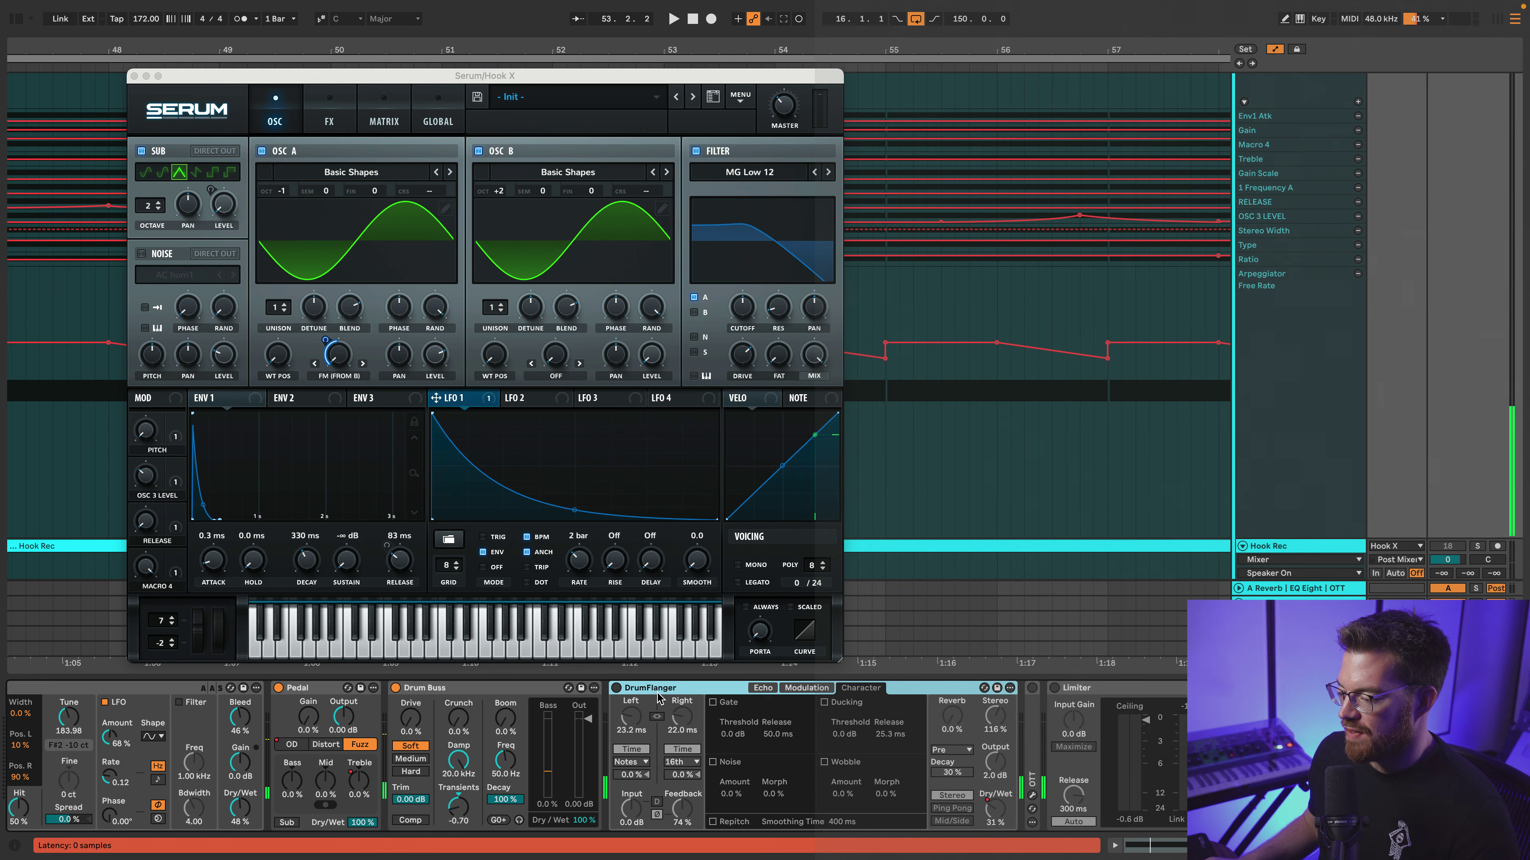
left_click(615, 688)
key("space")
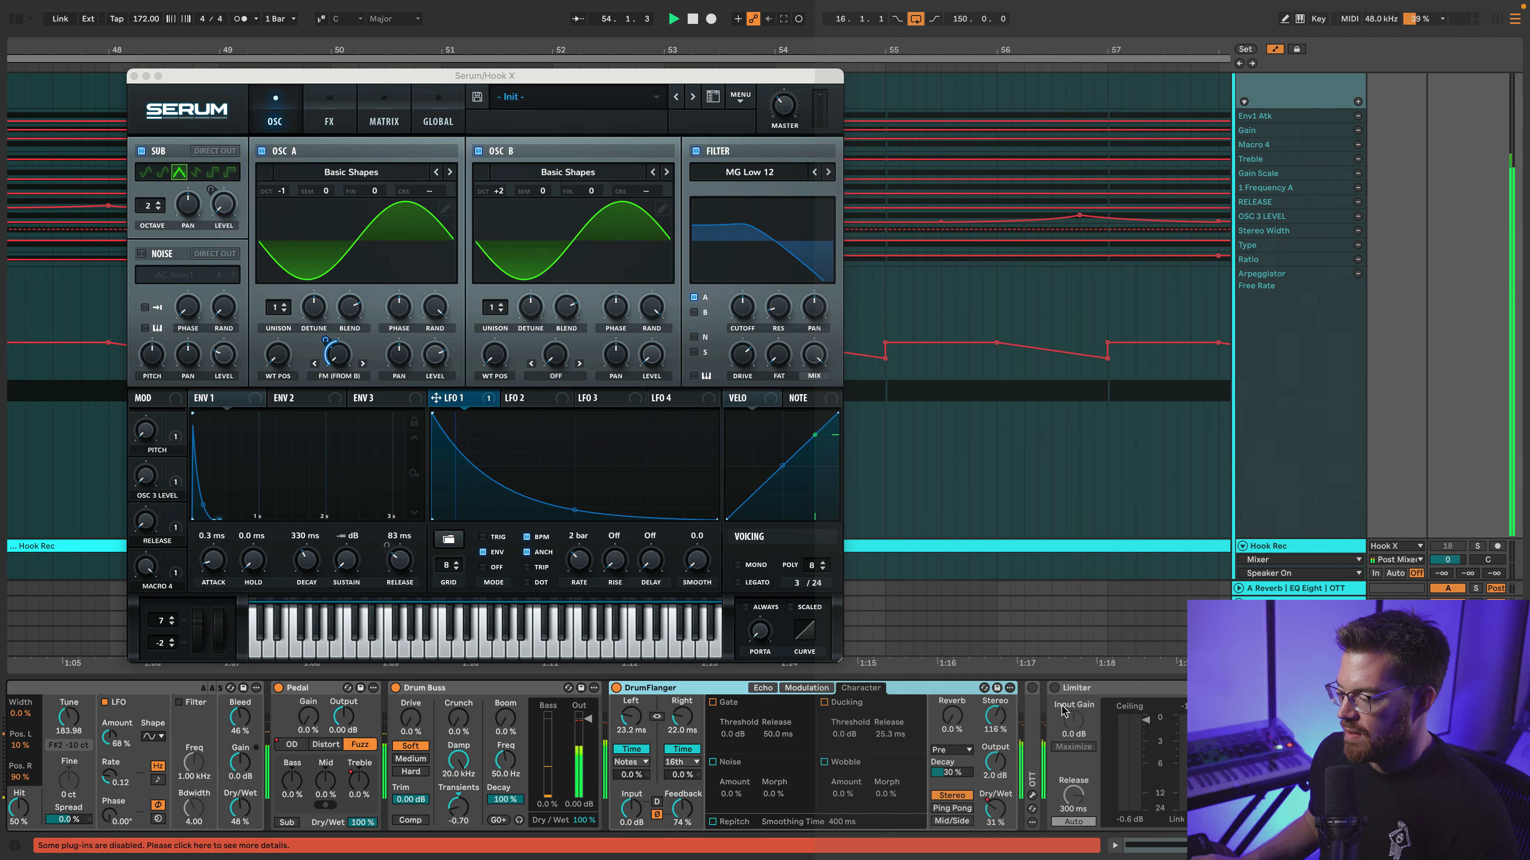
key("space")
Expand OTT after DrumFlanger, switch it on and listen to the section from bar 51
double_click(1034, 711)
key("space")
scroll(1035, 740, "right", 3)
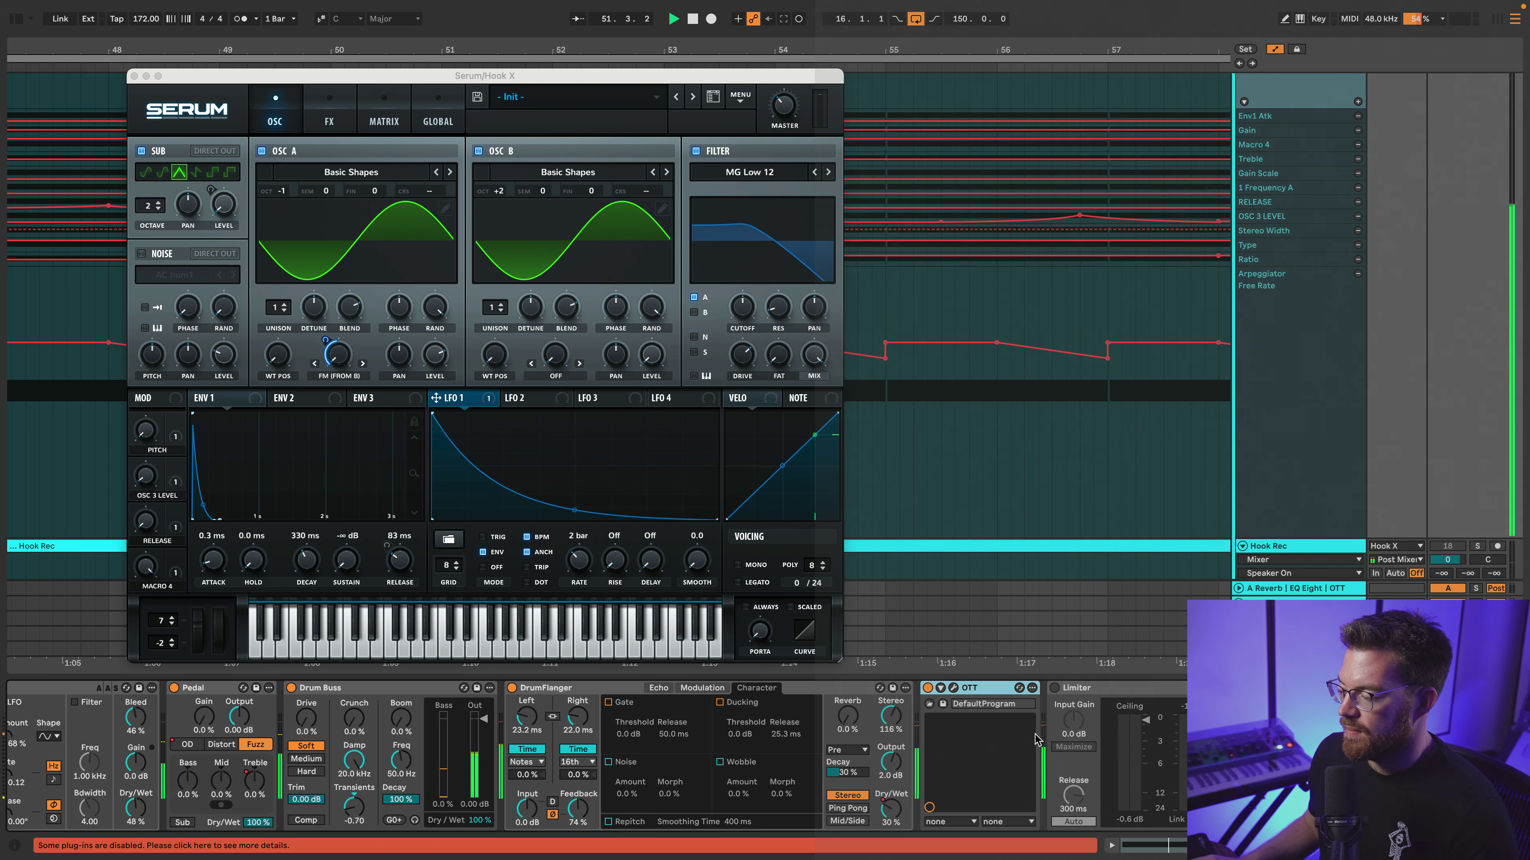
scroll(1035, 740, "right", 10)
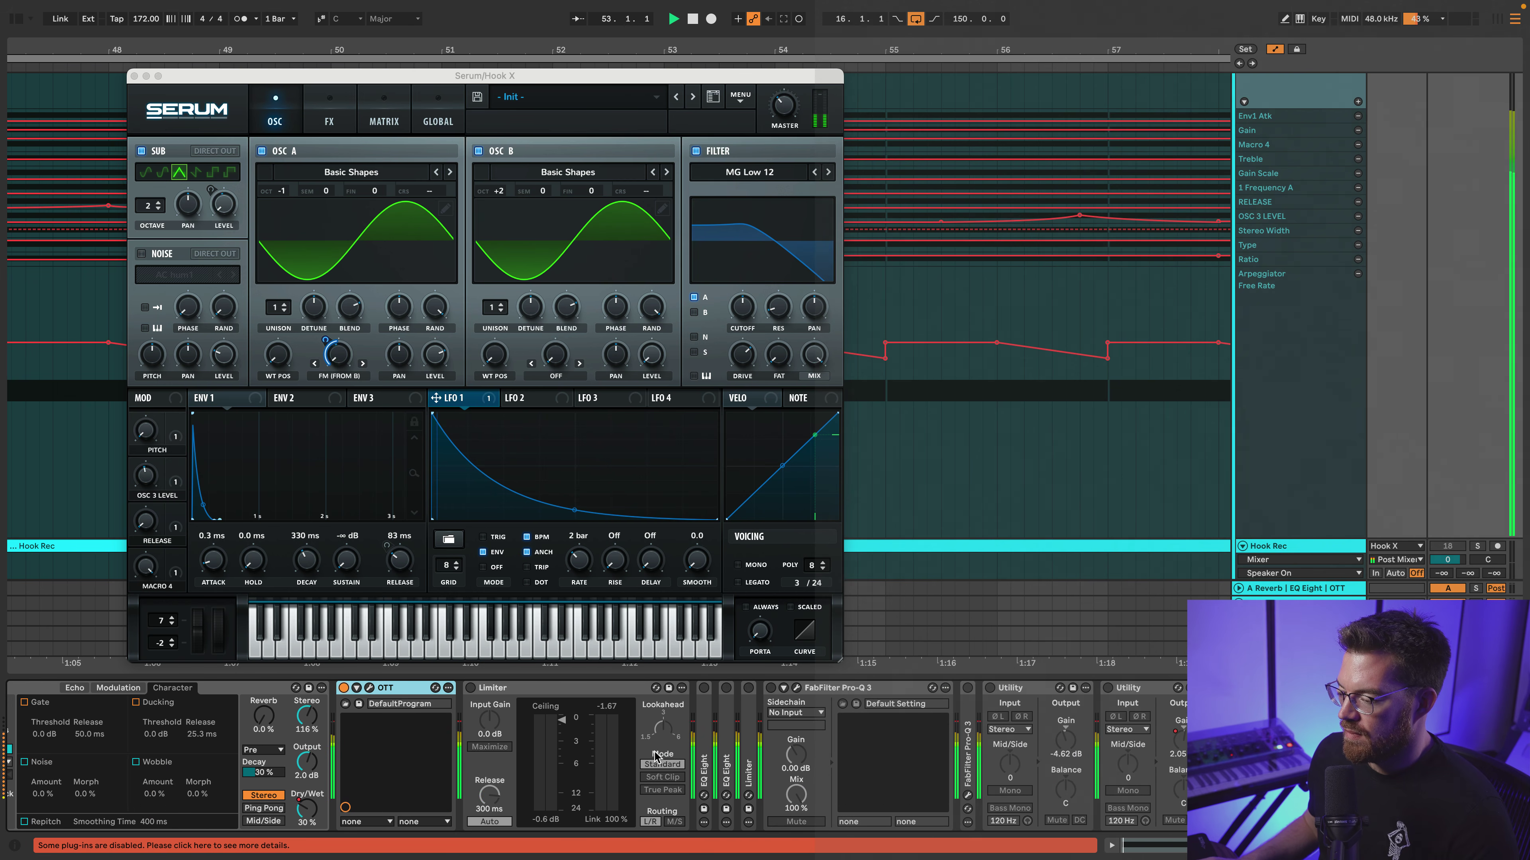
Expand the two collapsed EQ Eight devices and the Limiter that follows them
double_click(703, 771)
double_click(726, 771)
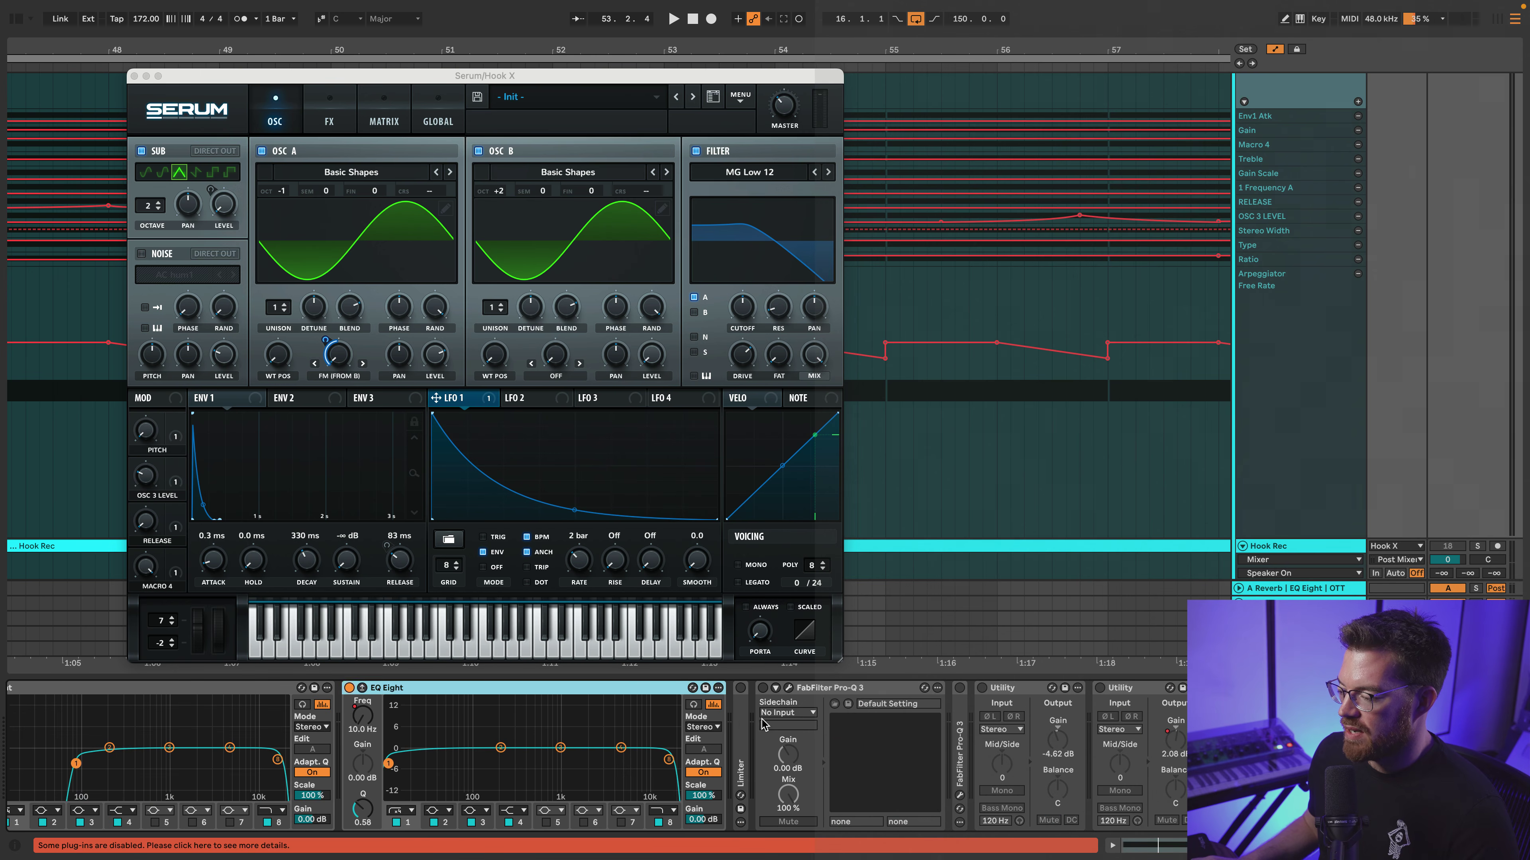
double_click(741, 750)
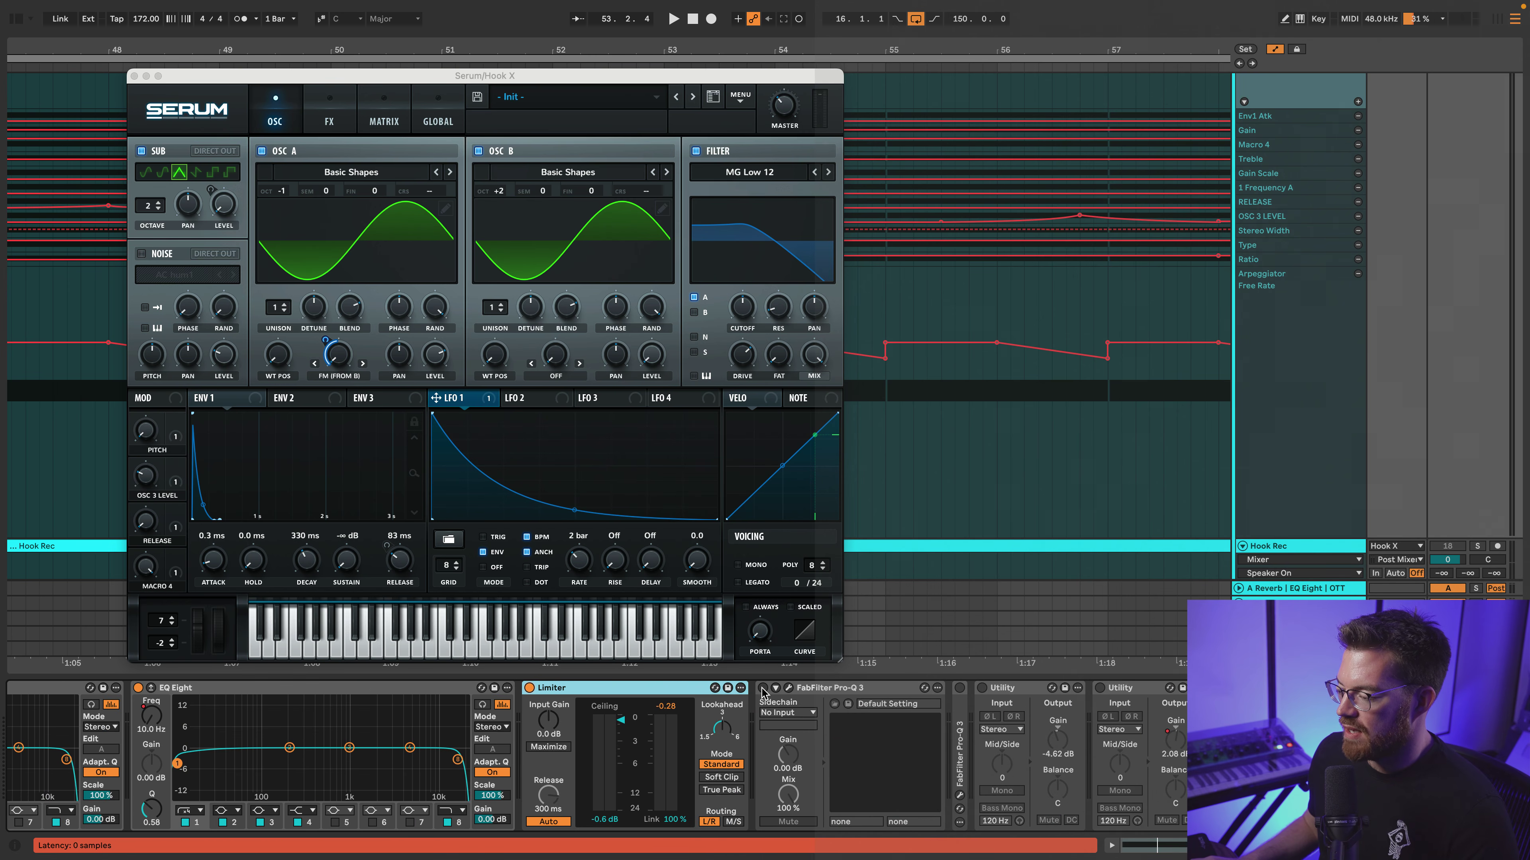
Switch on FabFilter Pro-Q 3, check its dynamic bands during playback, and close its window and Serum's
left_click(788, 688)
key("space")
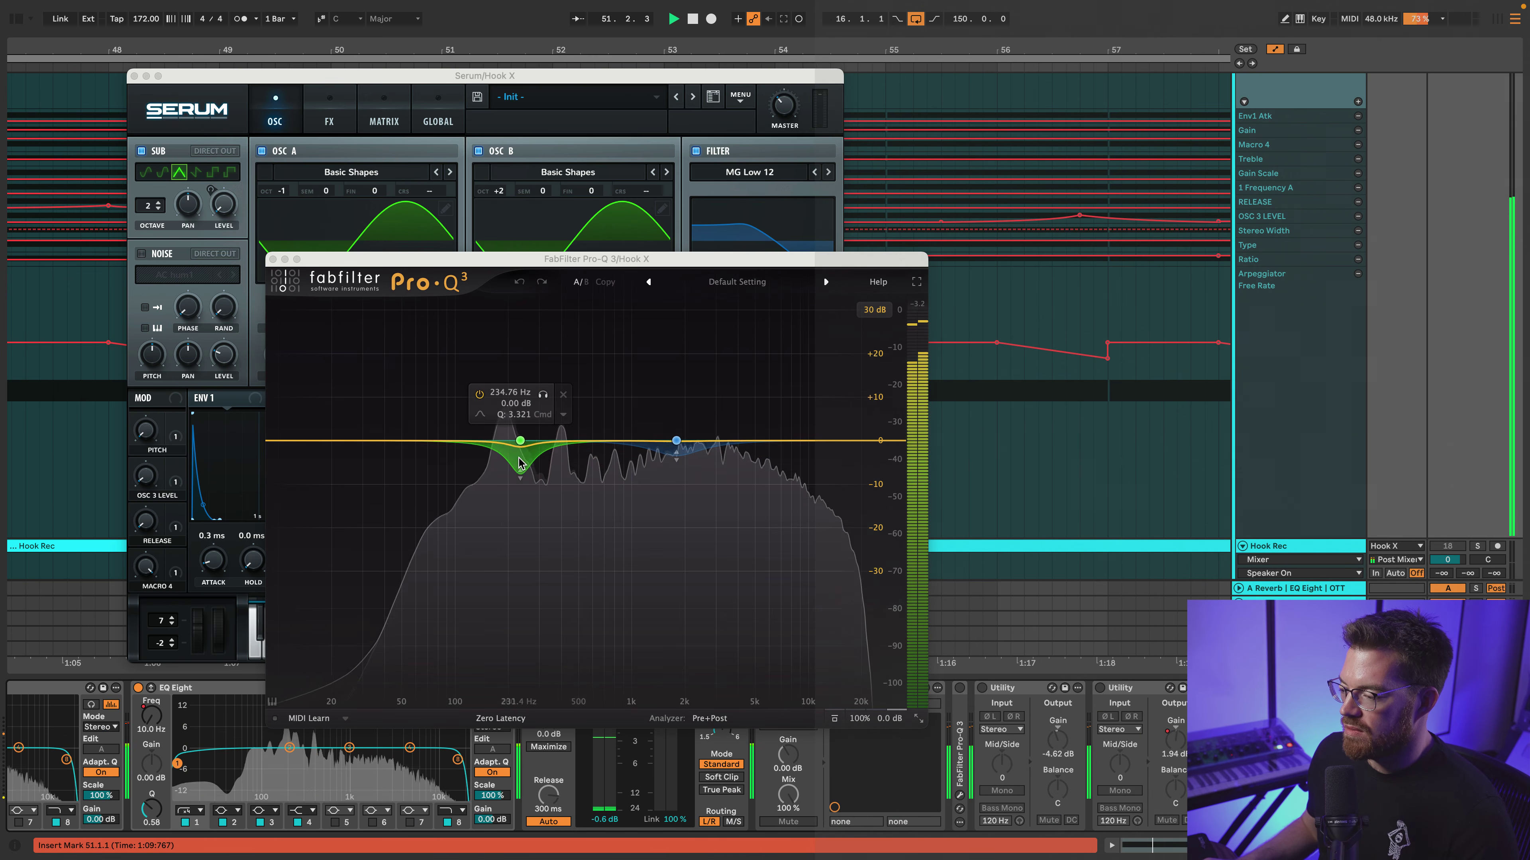
key("space")
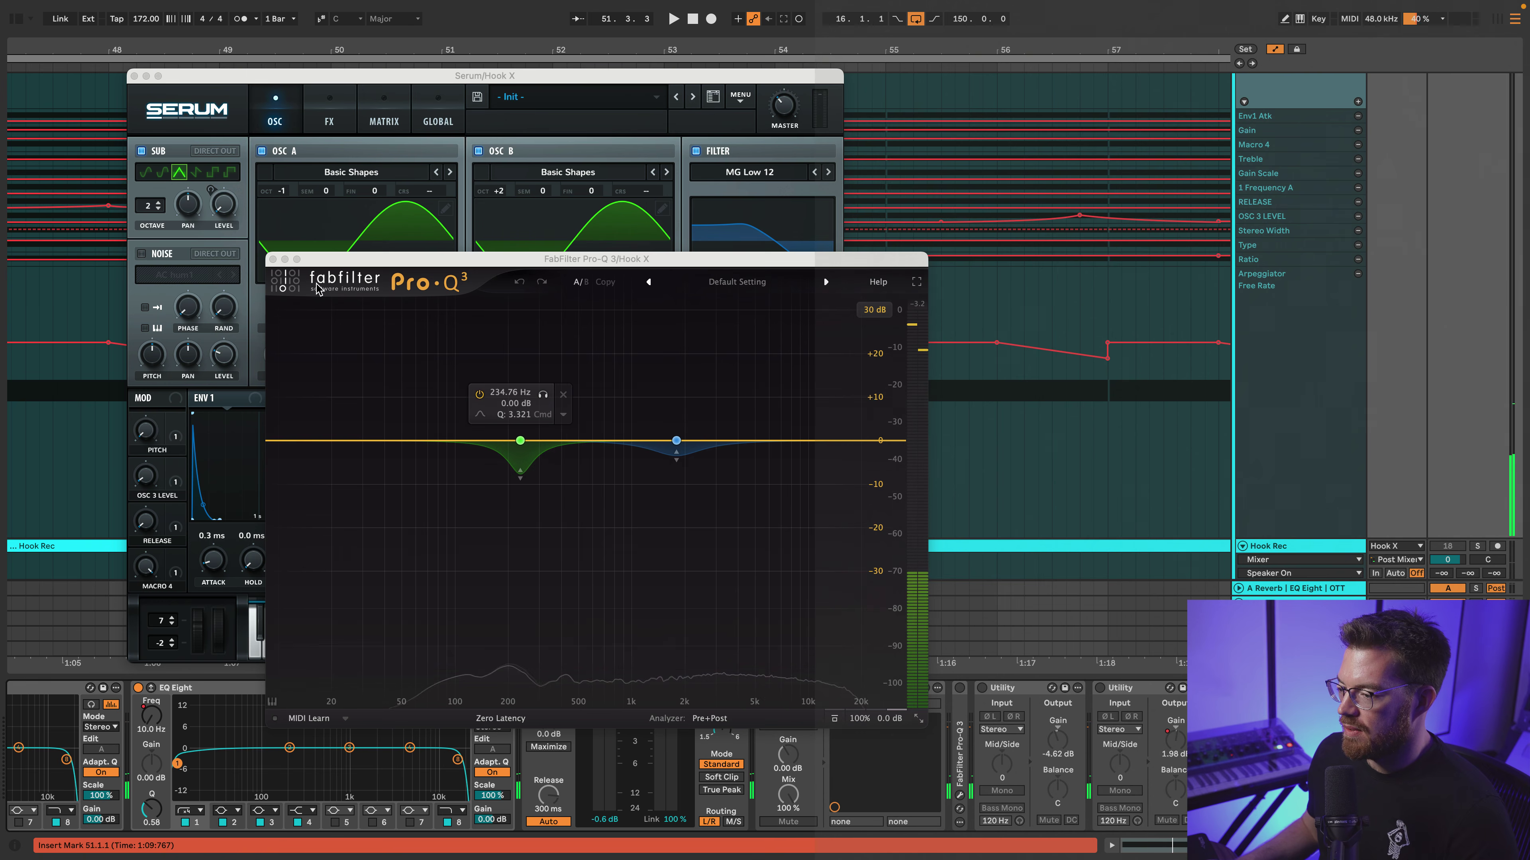
left_click(273, 259)
left_click(963, 717)
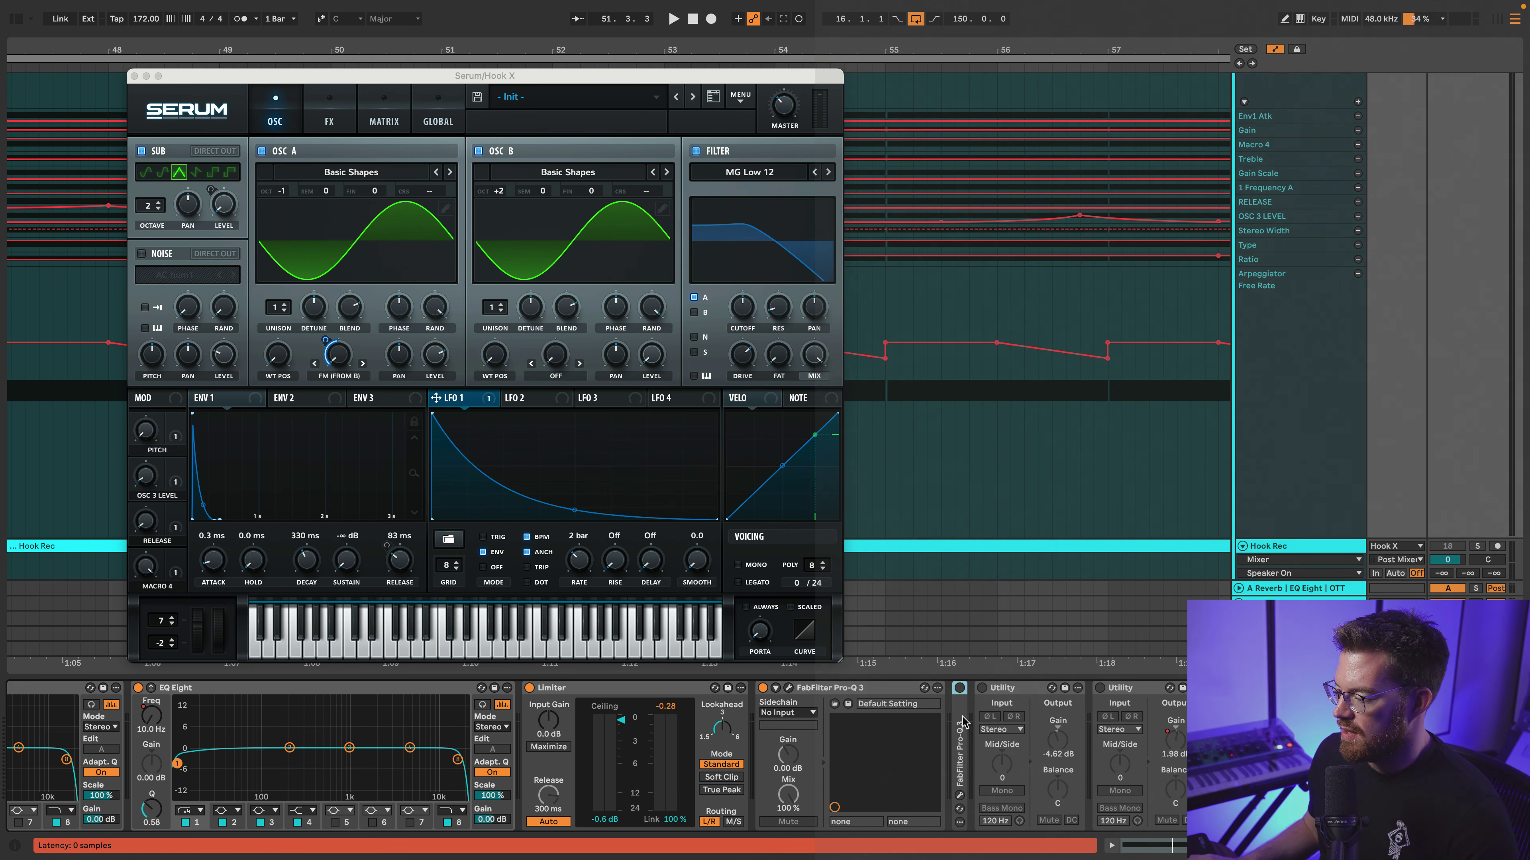
left_click(134, 76)
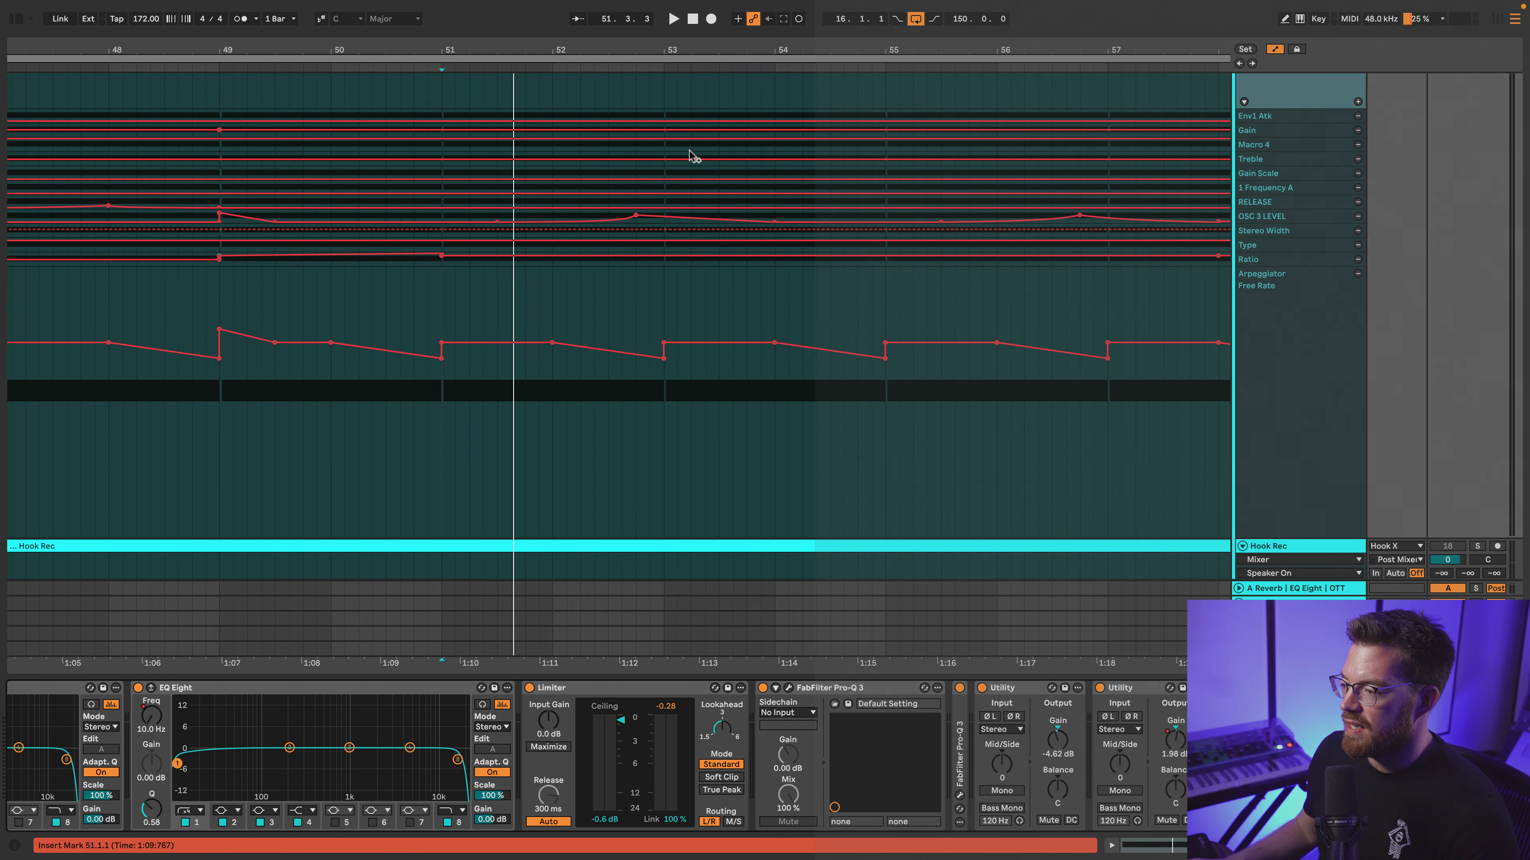
Show the Hook X automation lanes across the whole arrangement and play from bar 51
left_click_drag(740, 50, 740, 9)
scroll(708, 363, "up", 3)
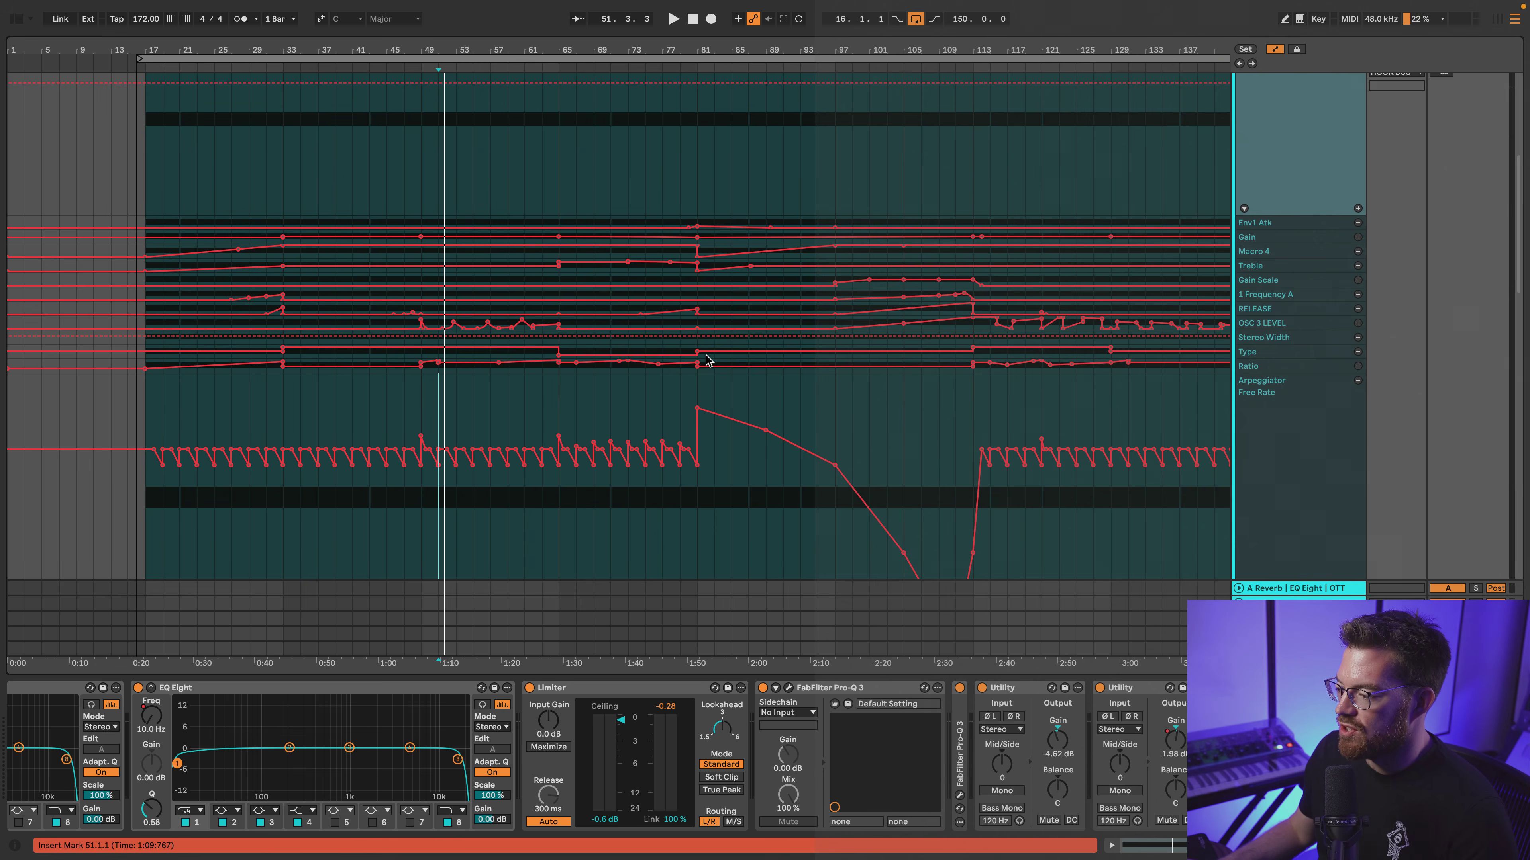
scroll(911, 347, "down", 4)
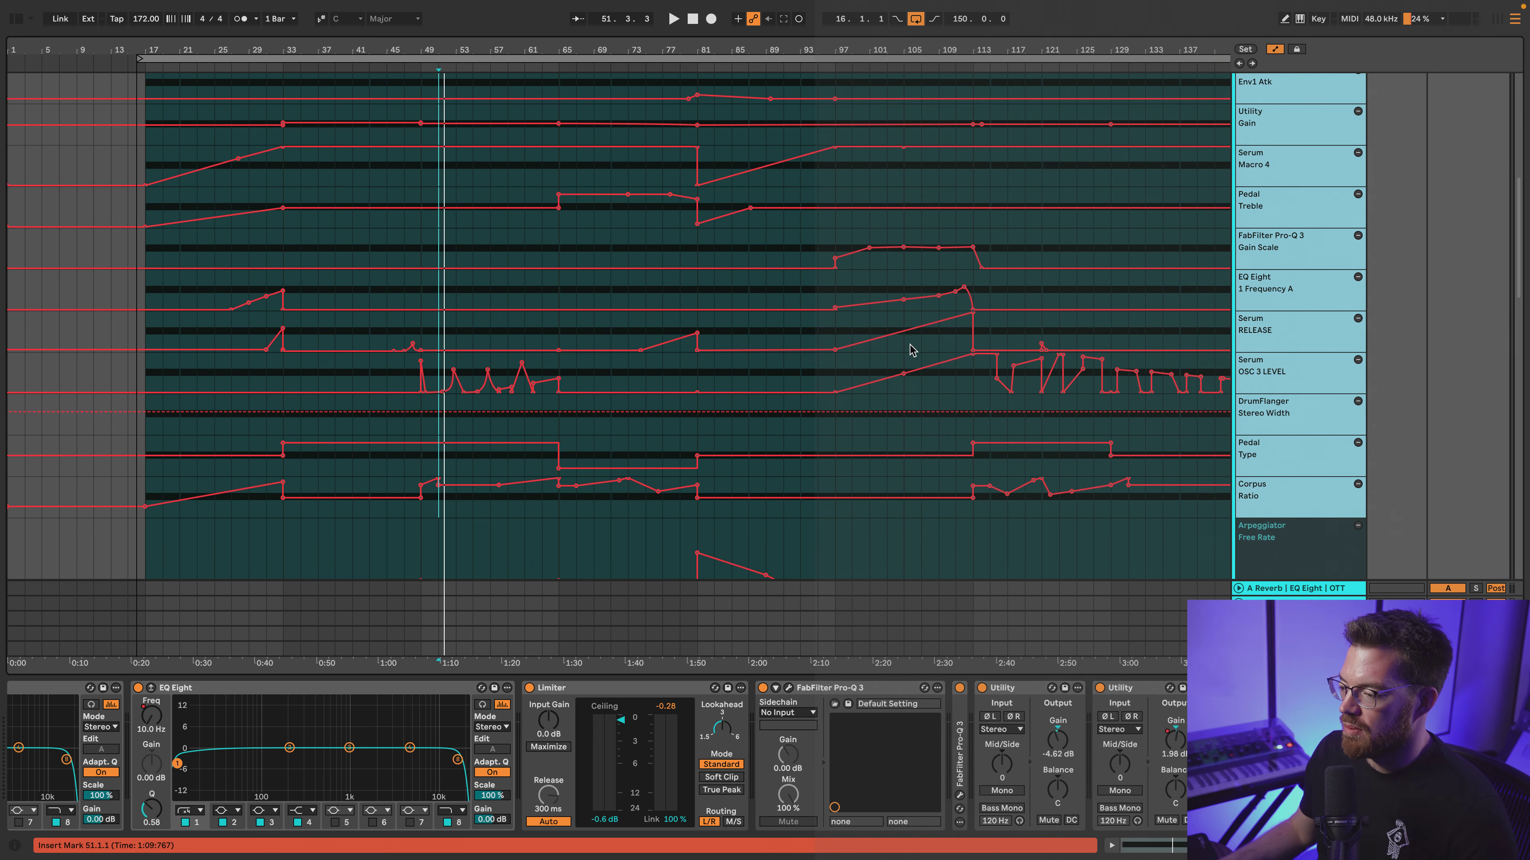
key("space")
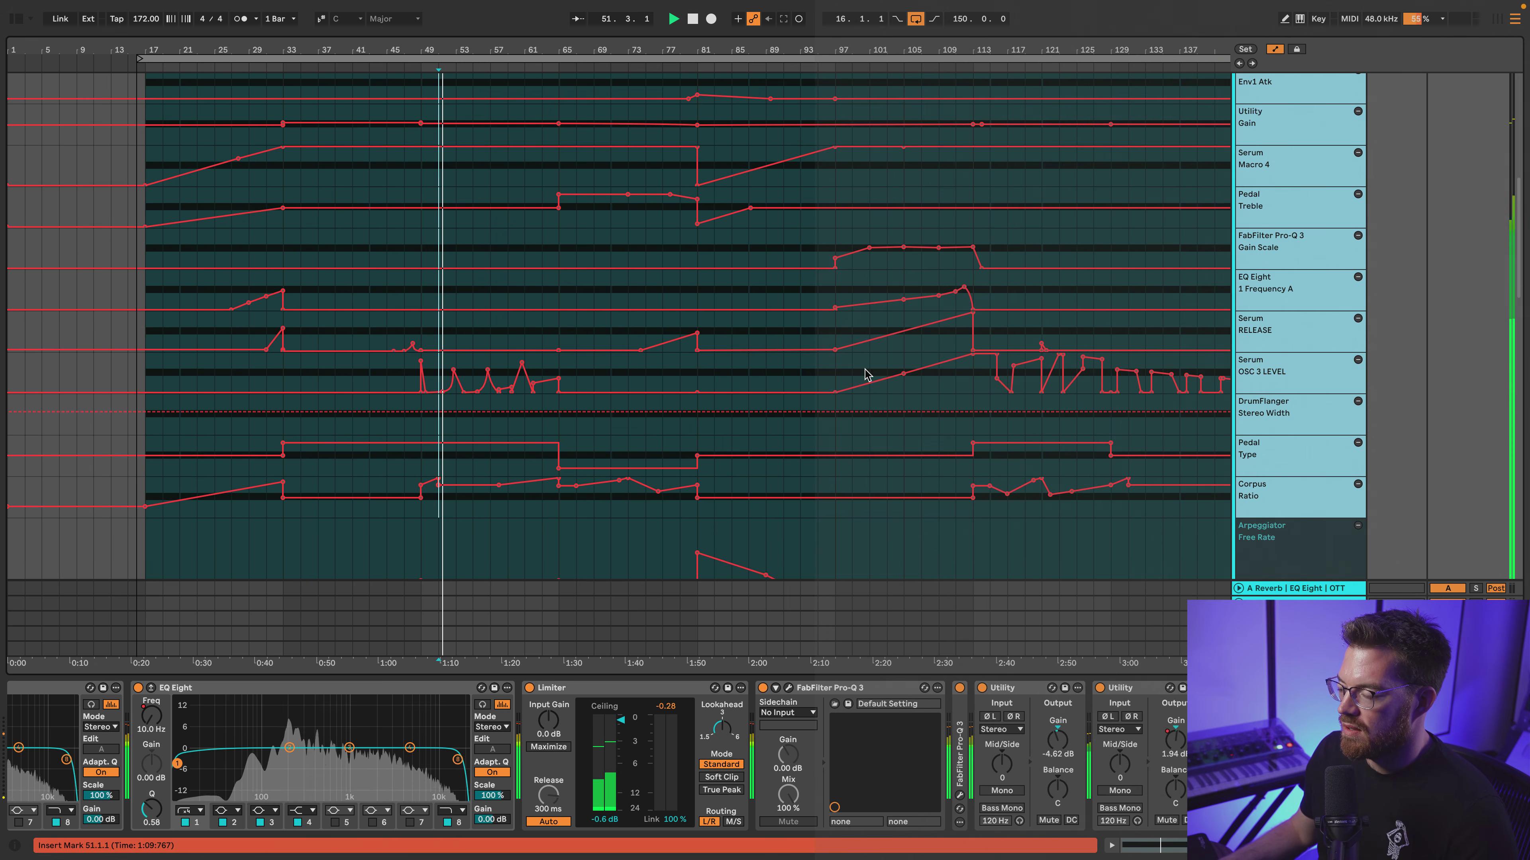
scroll(625, 475, "up", 3)
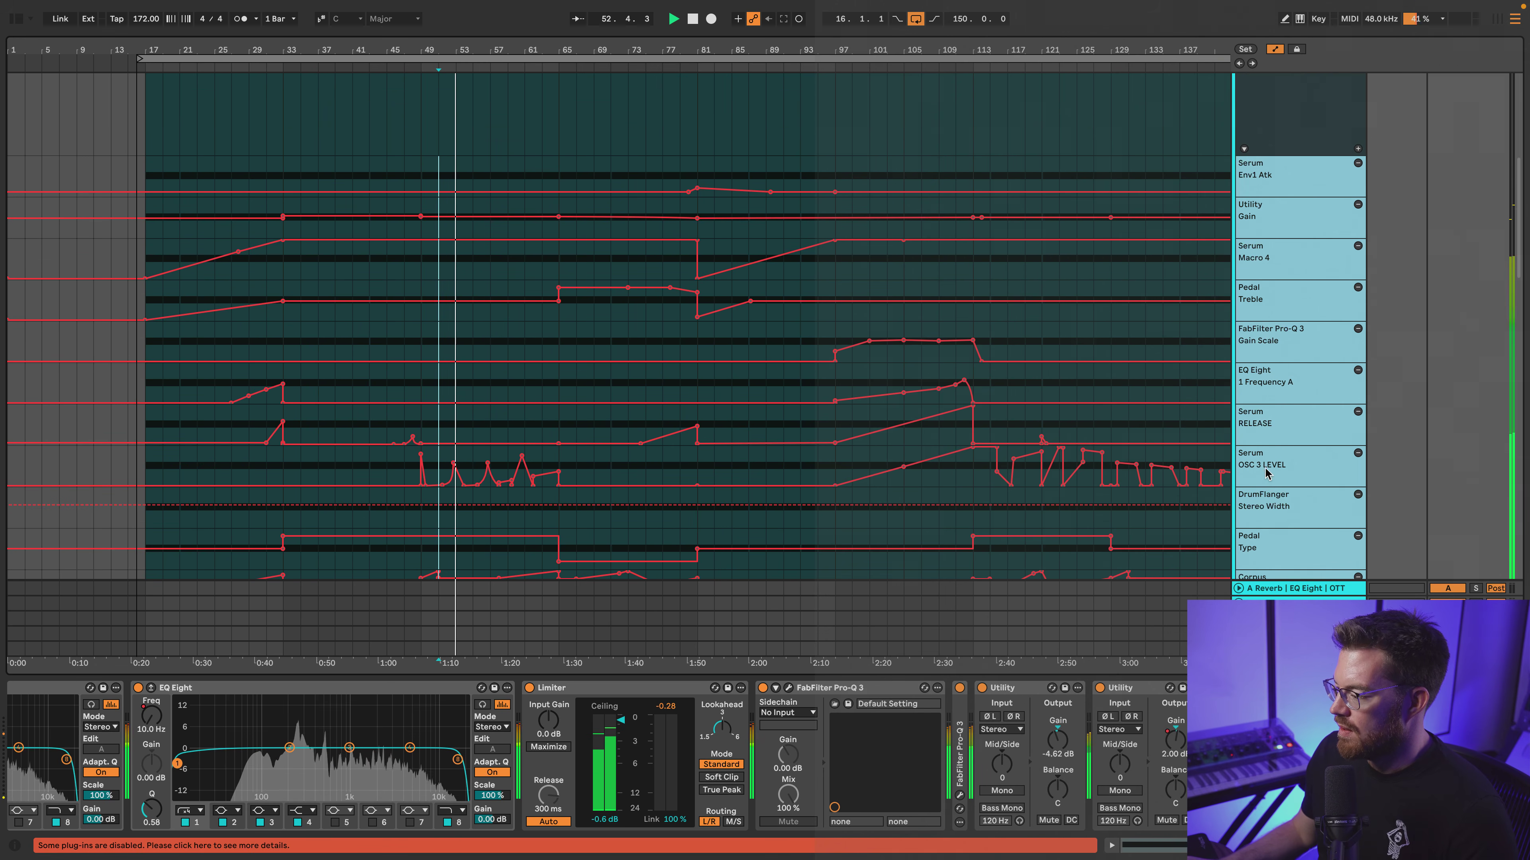
Point out the Hook X automation lanes for OSC 3 LEVEL, Treble, Macro 4, Gain Scale and 1 Frequency A
left_click(1265, 473)
left_click(1296, 293)
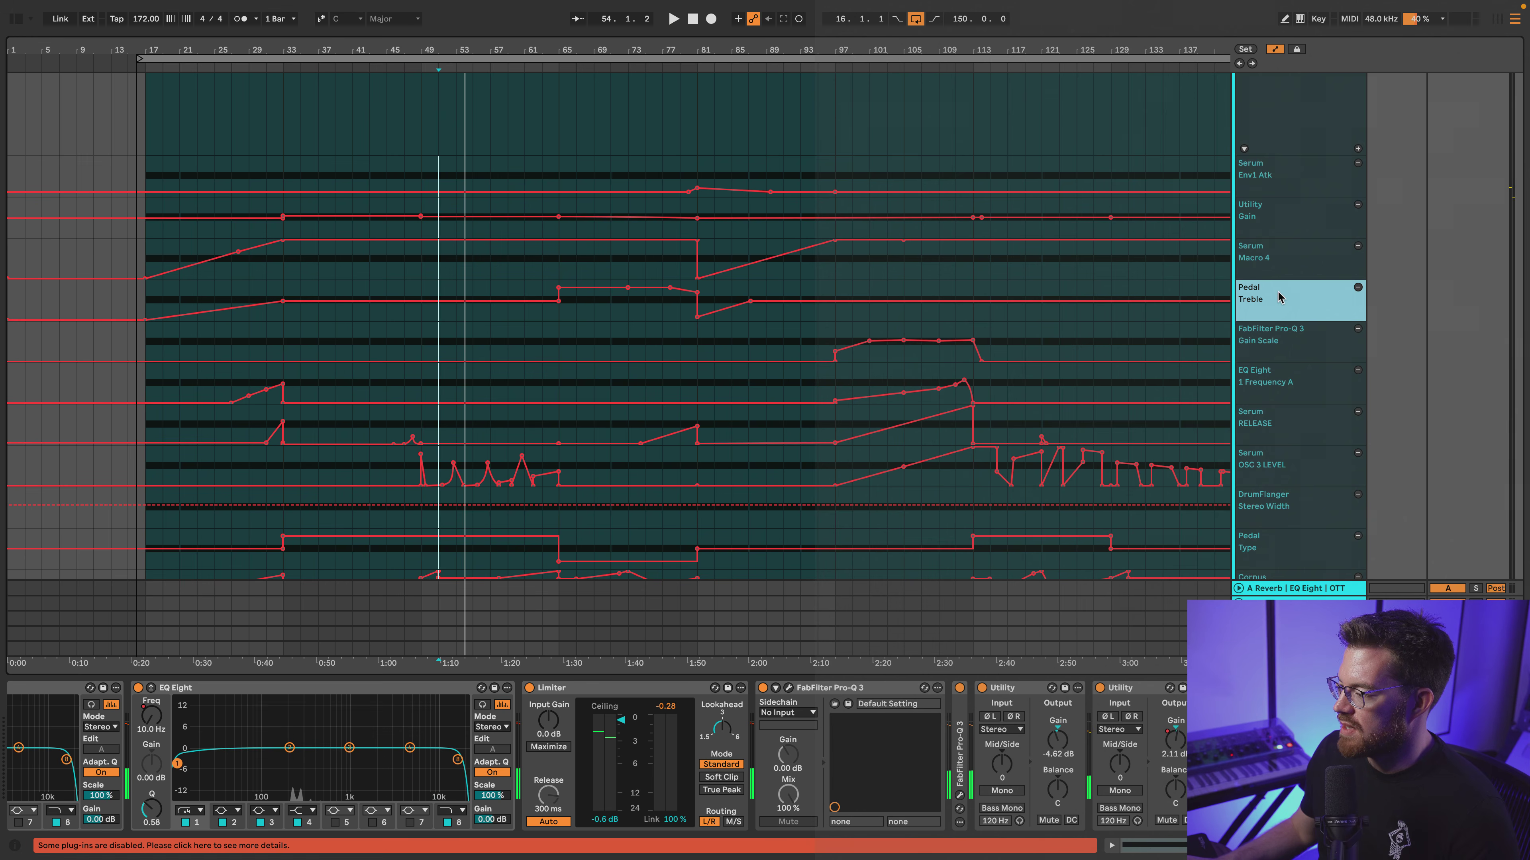
left_click(1279, 264)
left_click(1279, 339)
left_click(1280, 379)
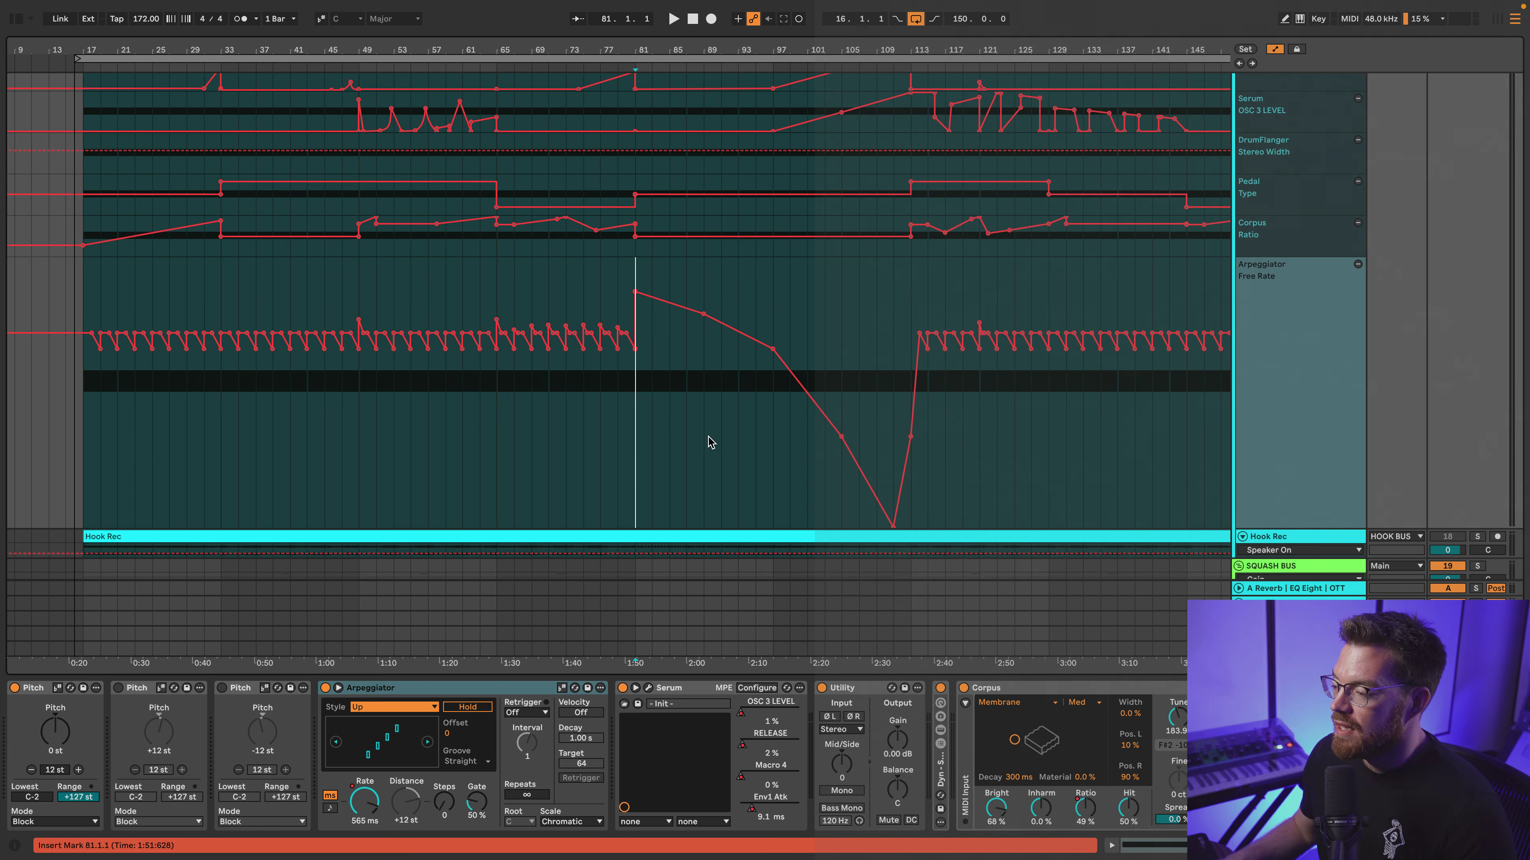
Hide the automation and play the soloed Minosaur - Dead Climb track from bars 81, 97 and 103
scroll(699, 439, "down", 15)
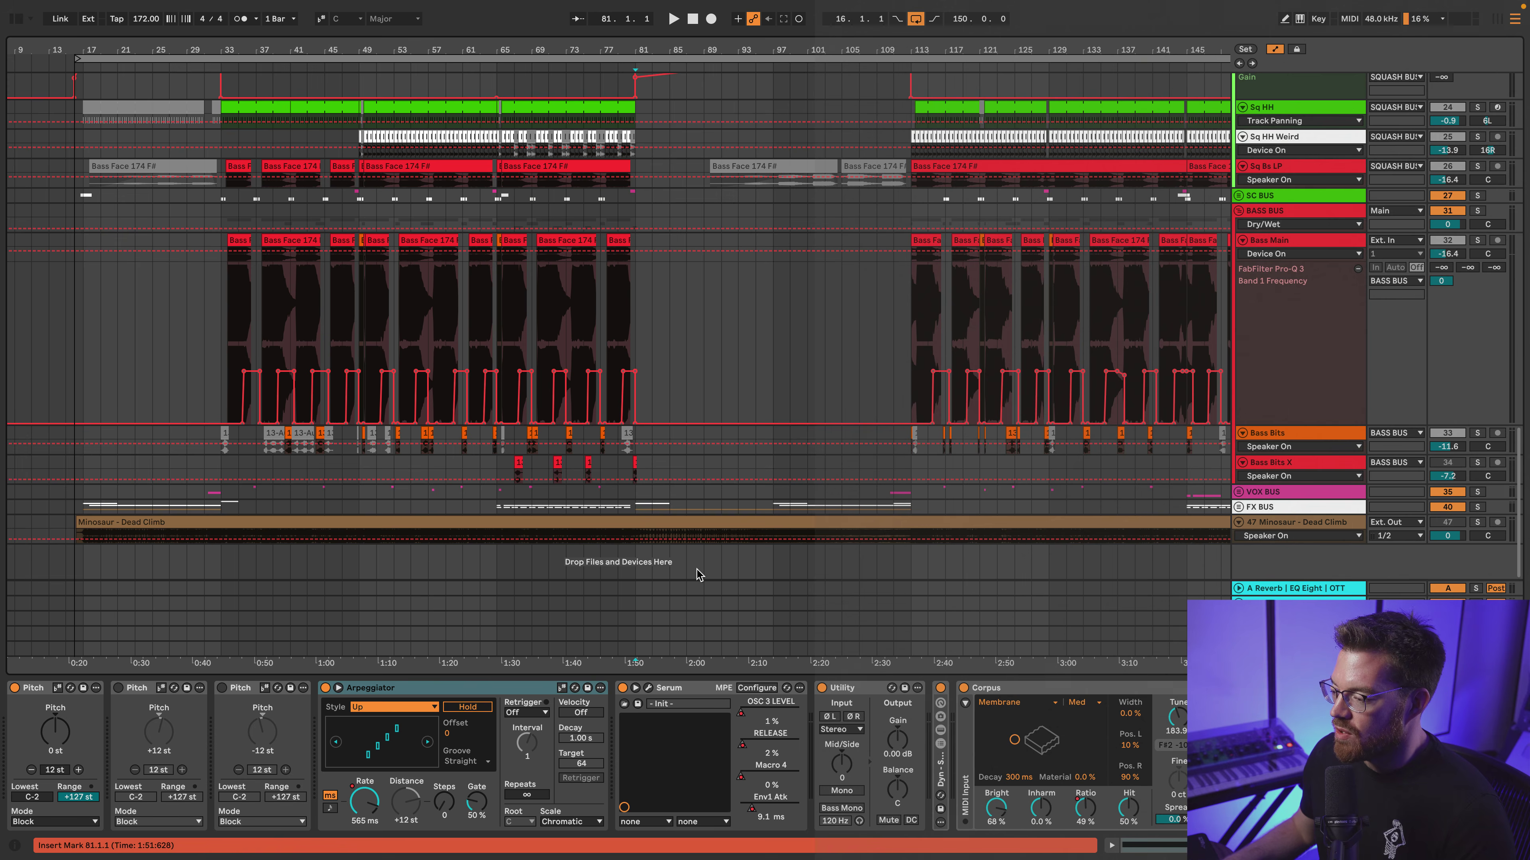
key("a")
left_click(636, 368)
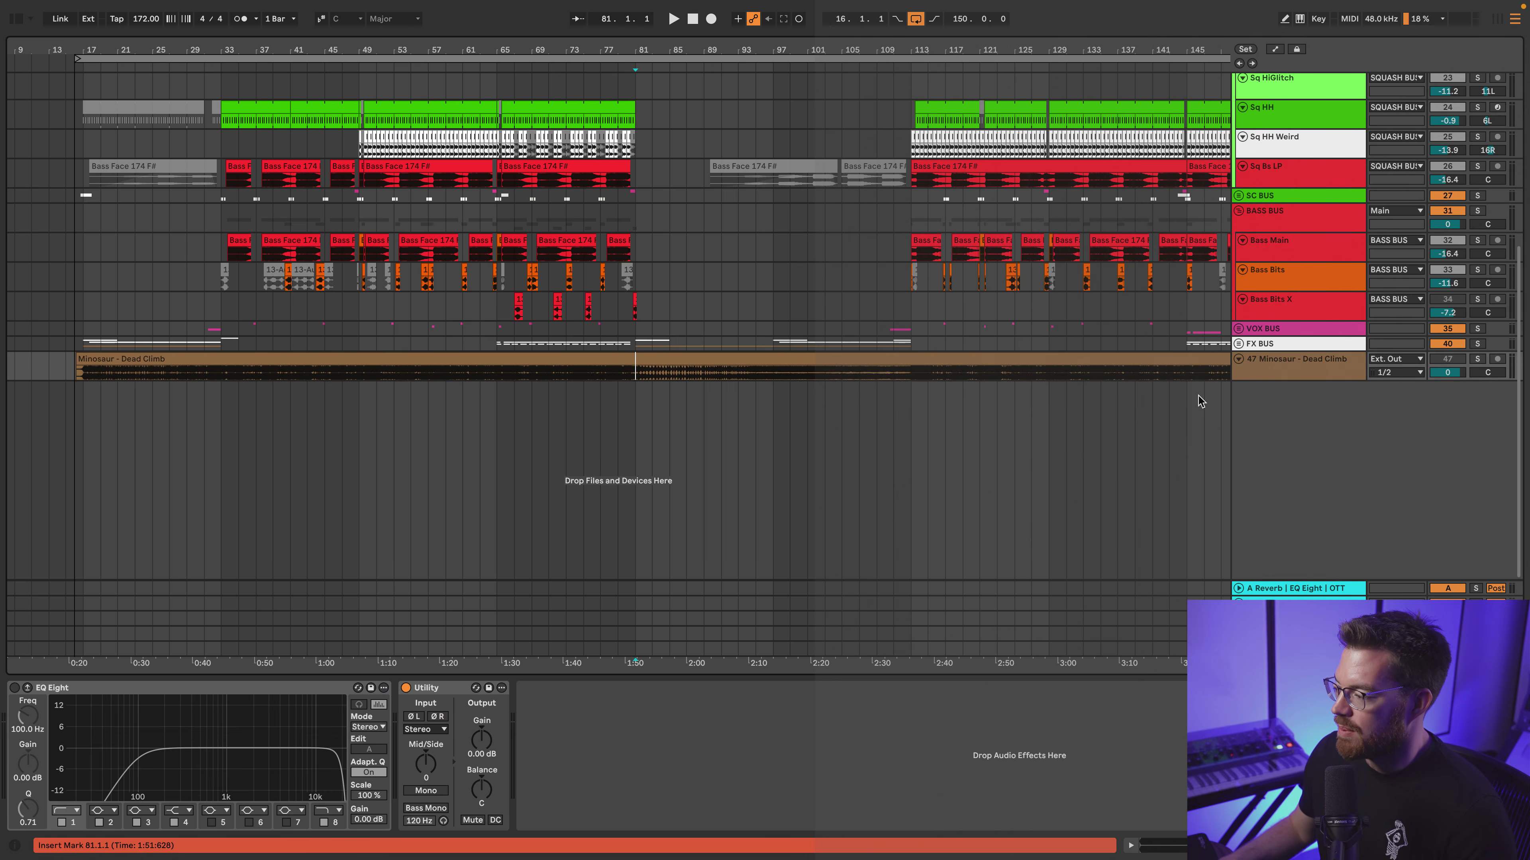
key("space")
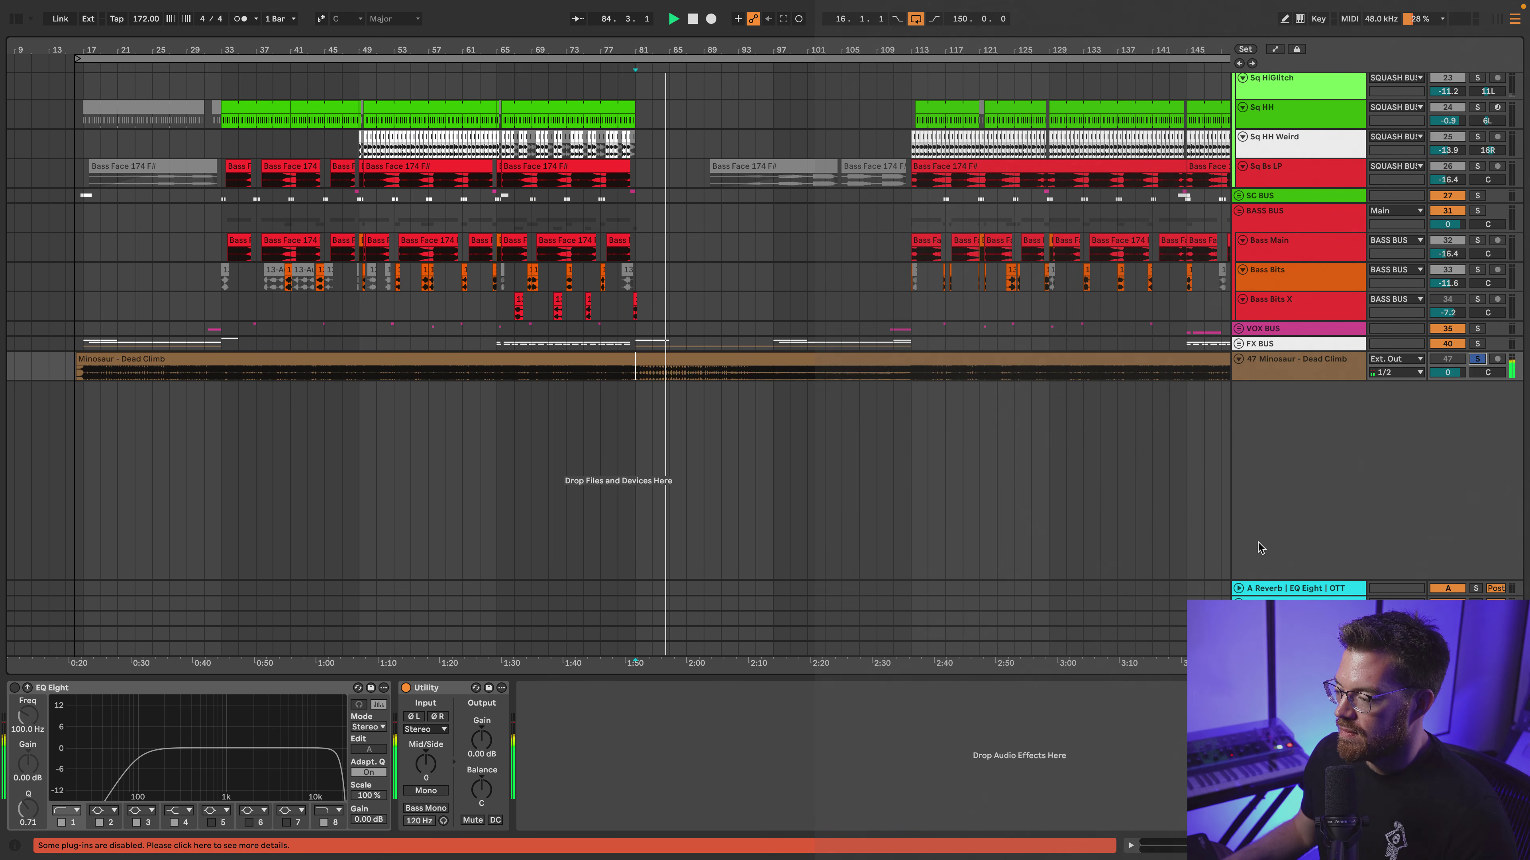
left_click(784, 379)
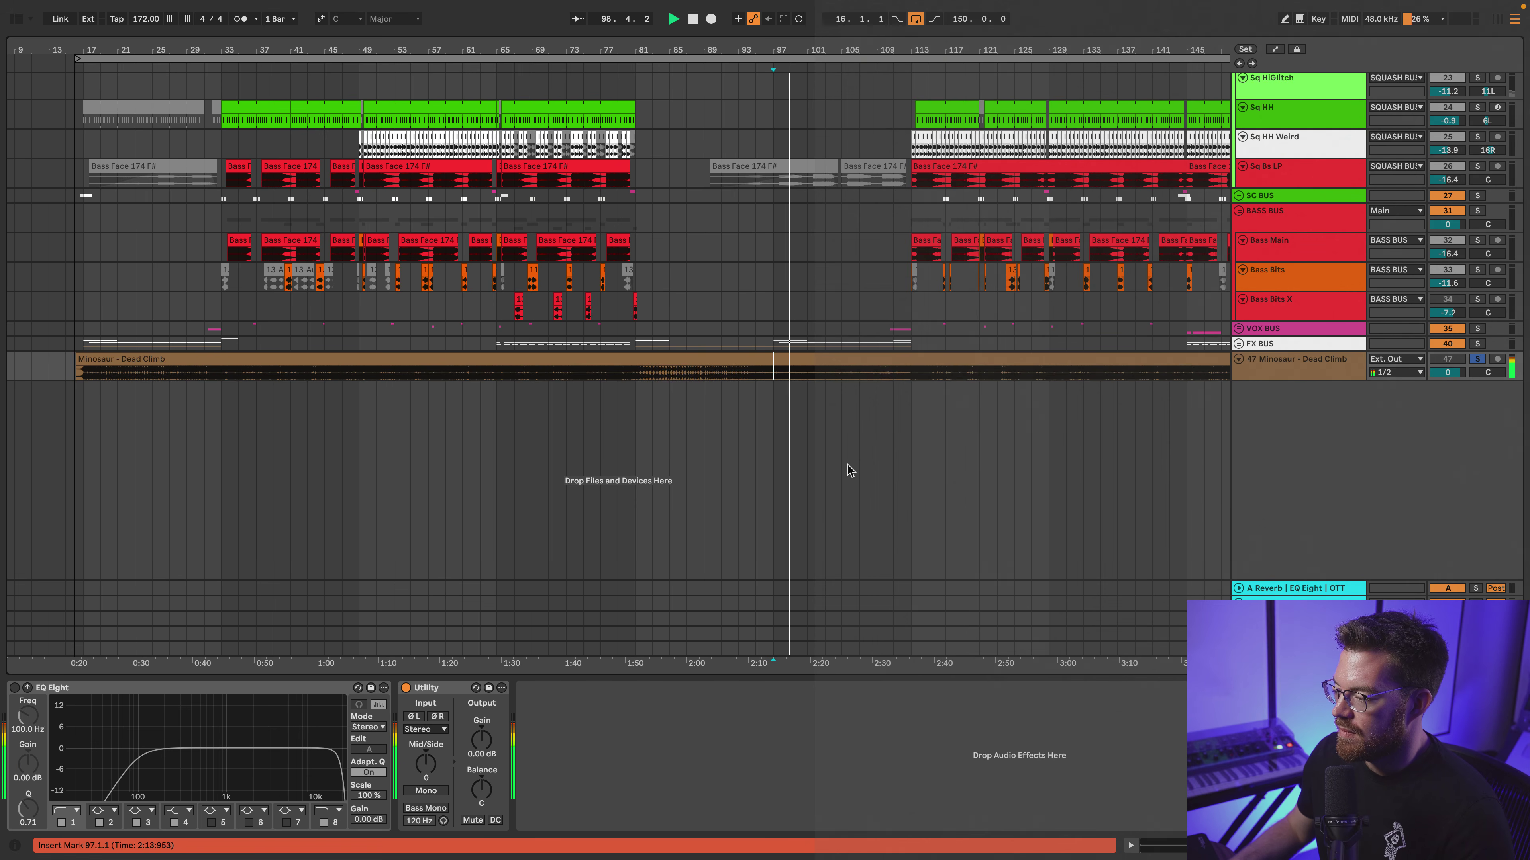
left_click(821, 375)
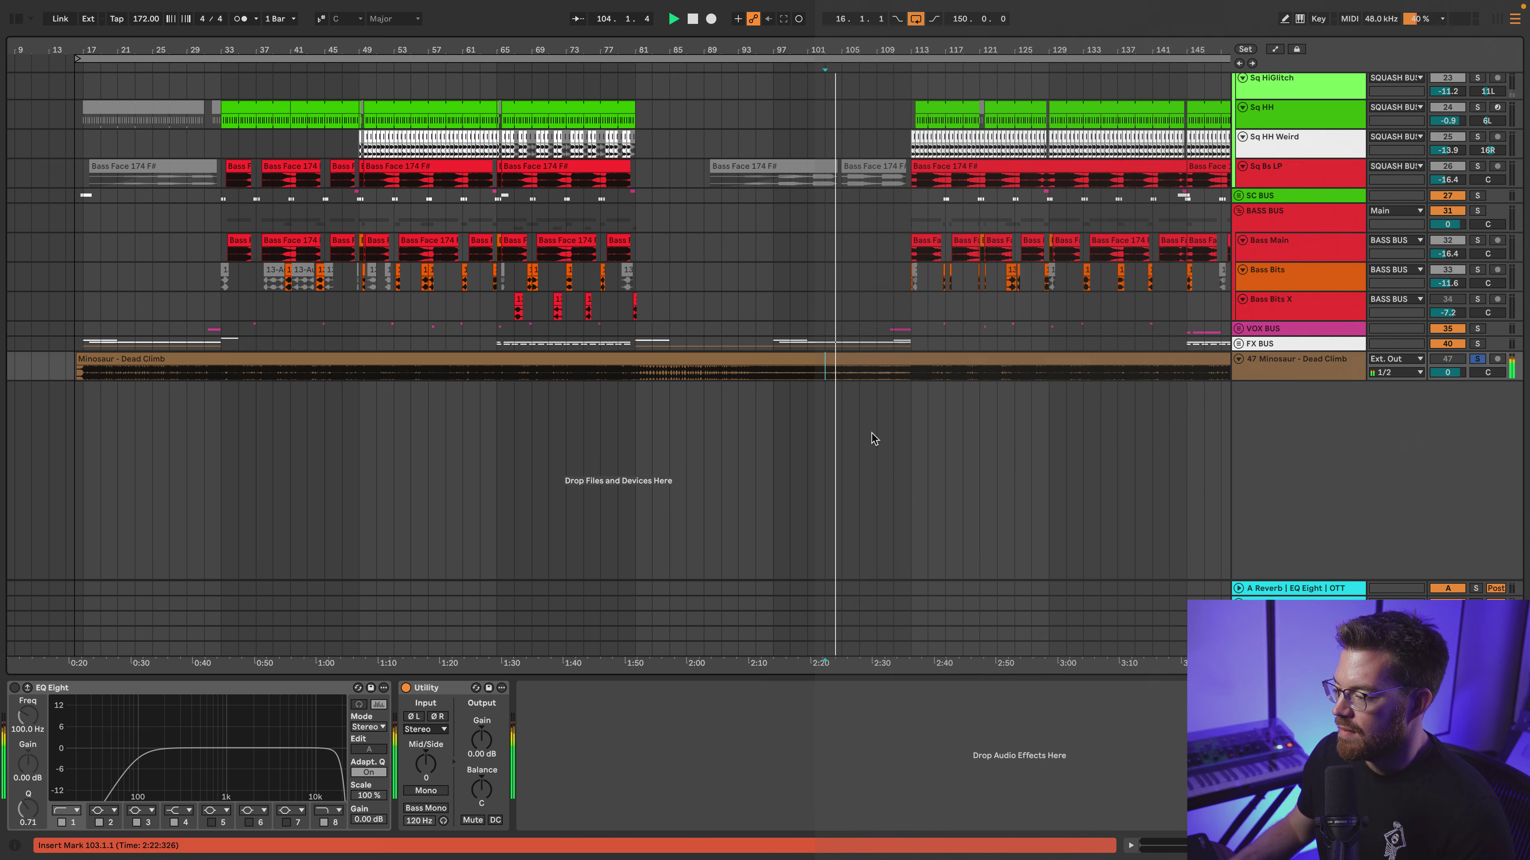
left_click(864, 384)
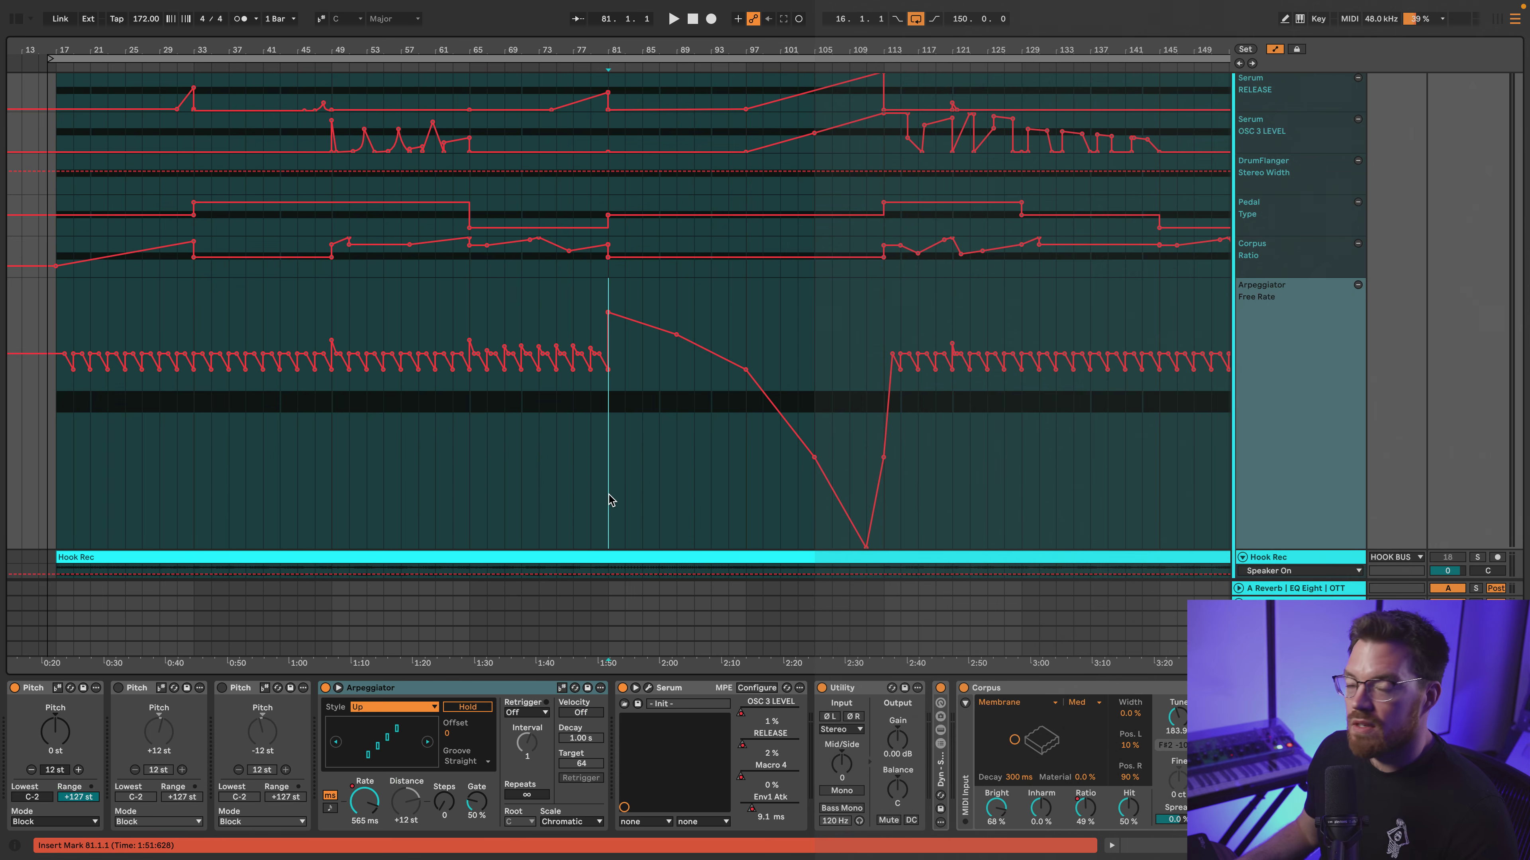
Select bars 81 to 113 of the Arpeggiator Free Rate automation and add a lane for each automated envelope on HOOK BUS
left_click_drag(609, 495, 879, 515)
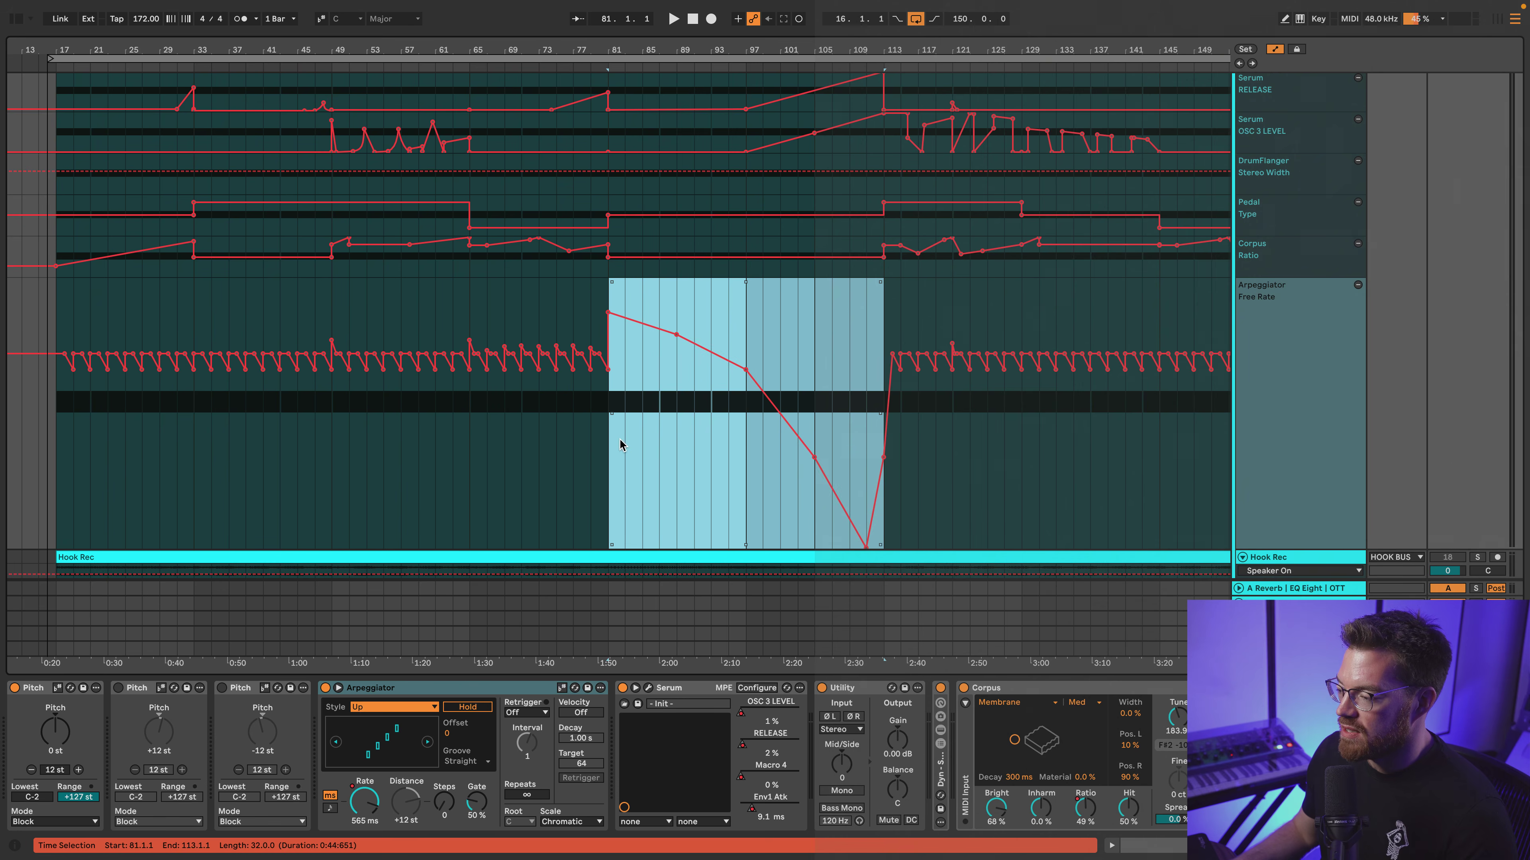
scroll(858, 458, "up", 10)
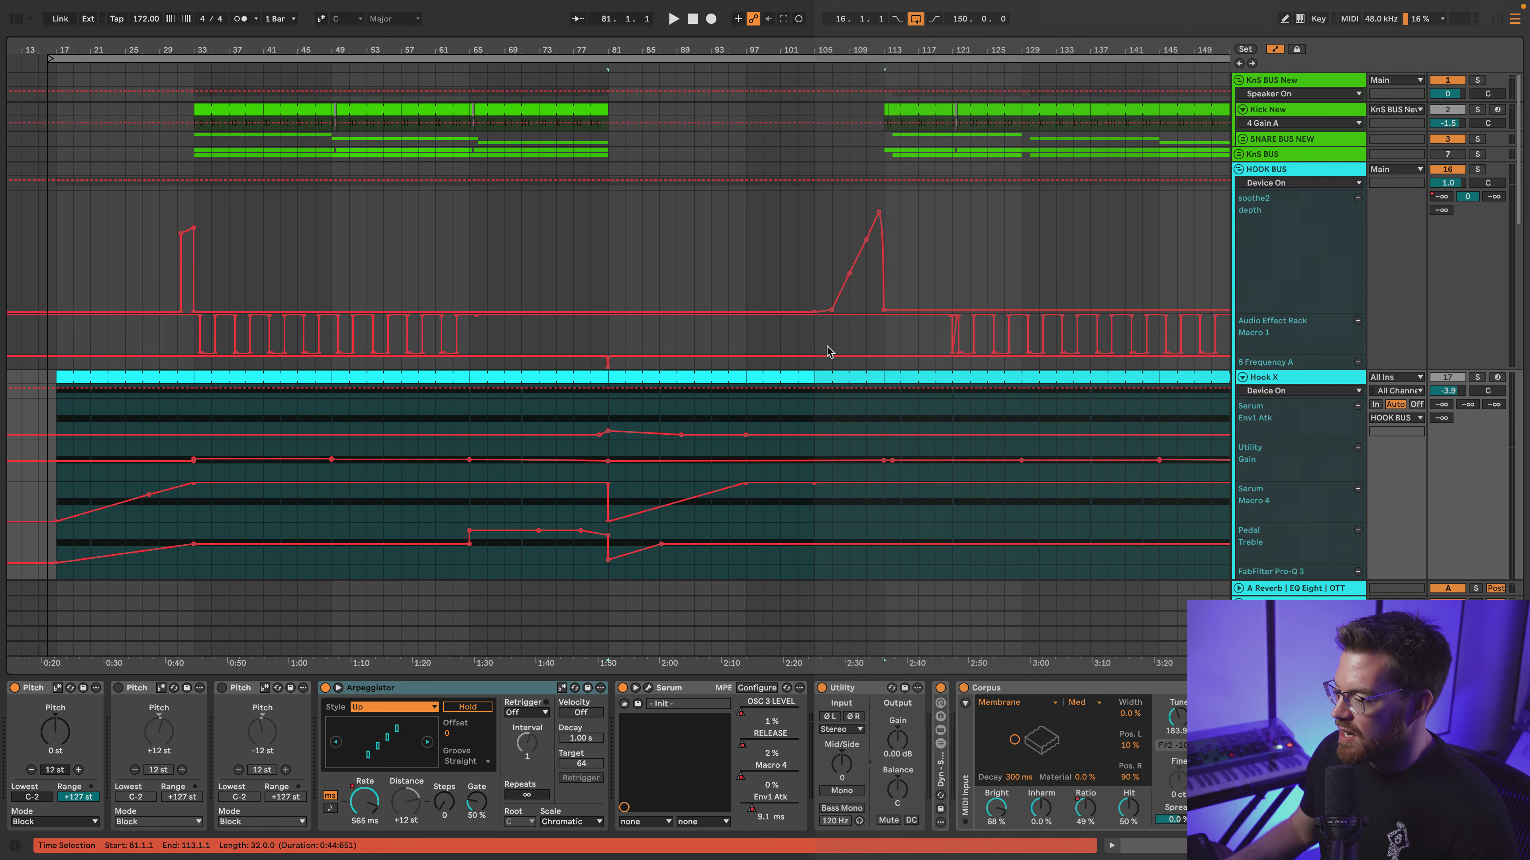
left_click(1274, 363)
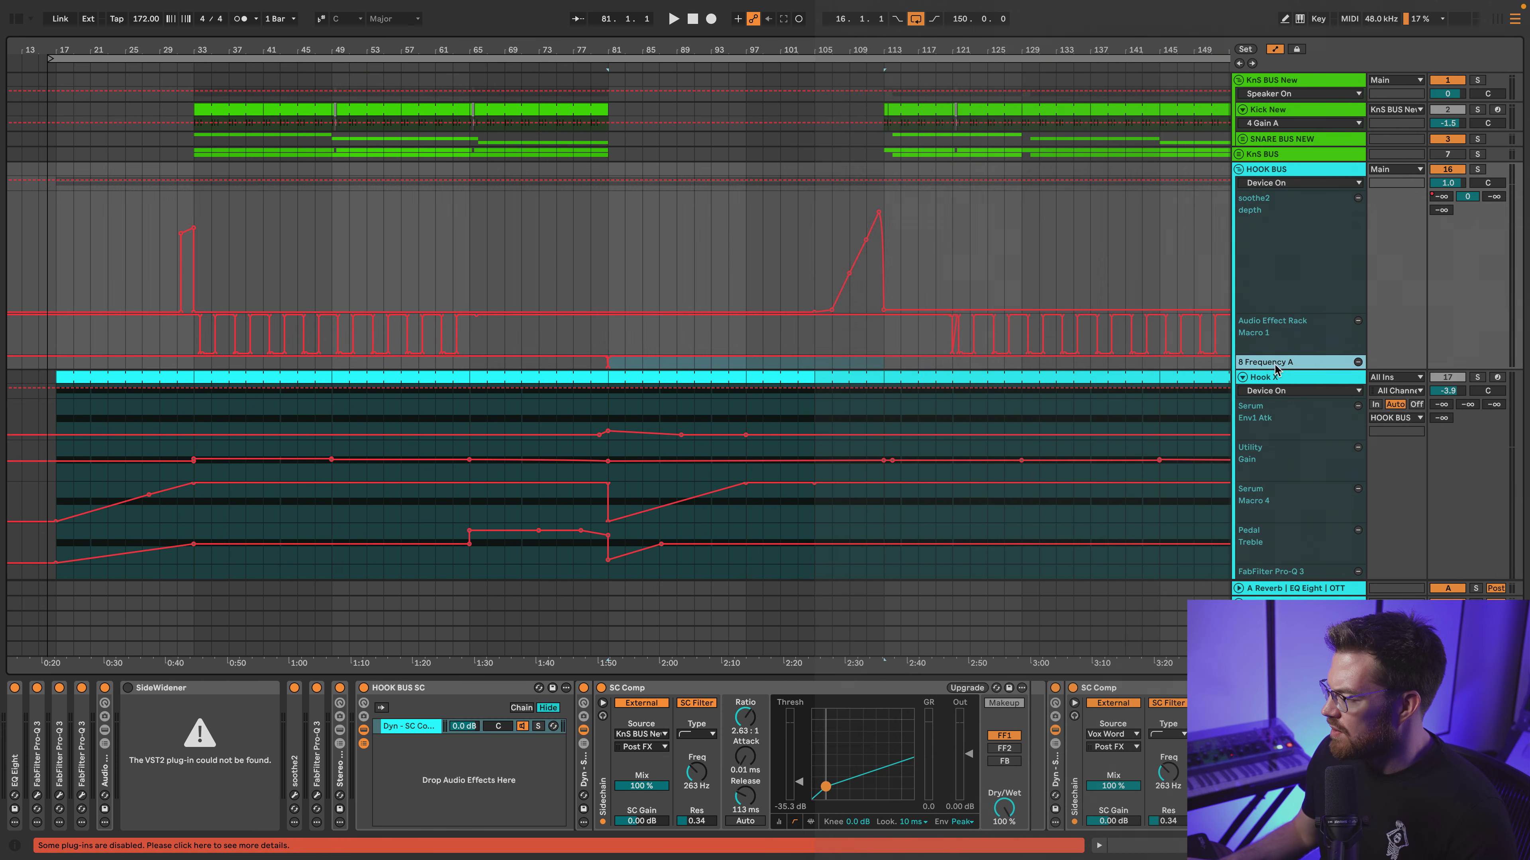
right_click(1272, 362)
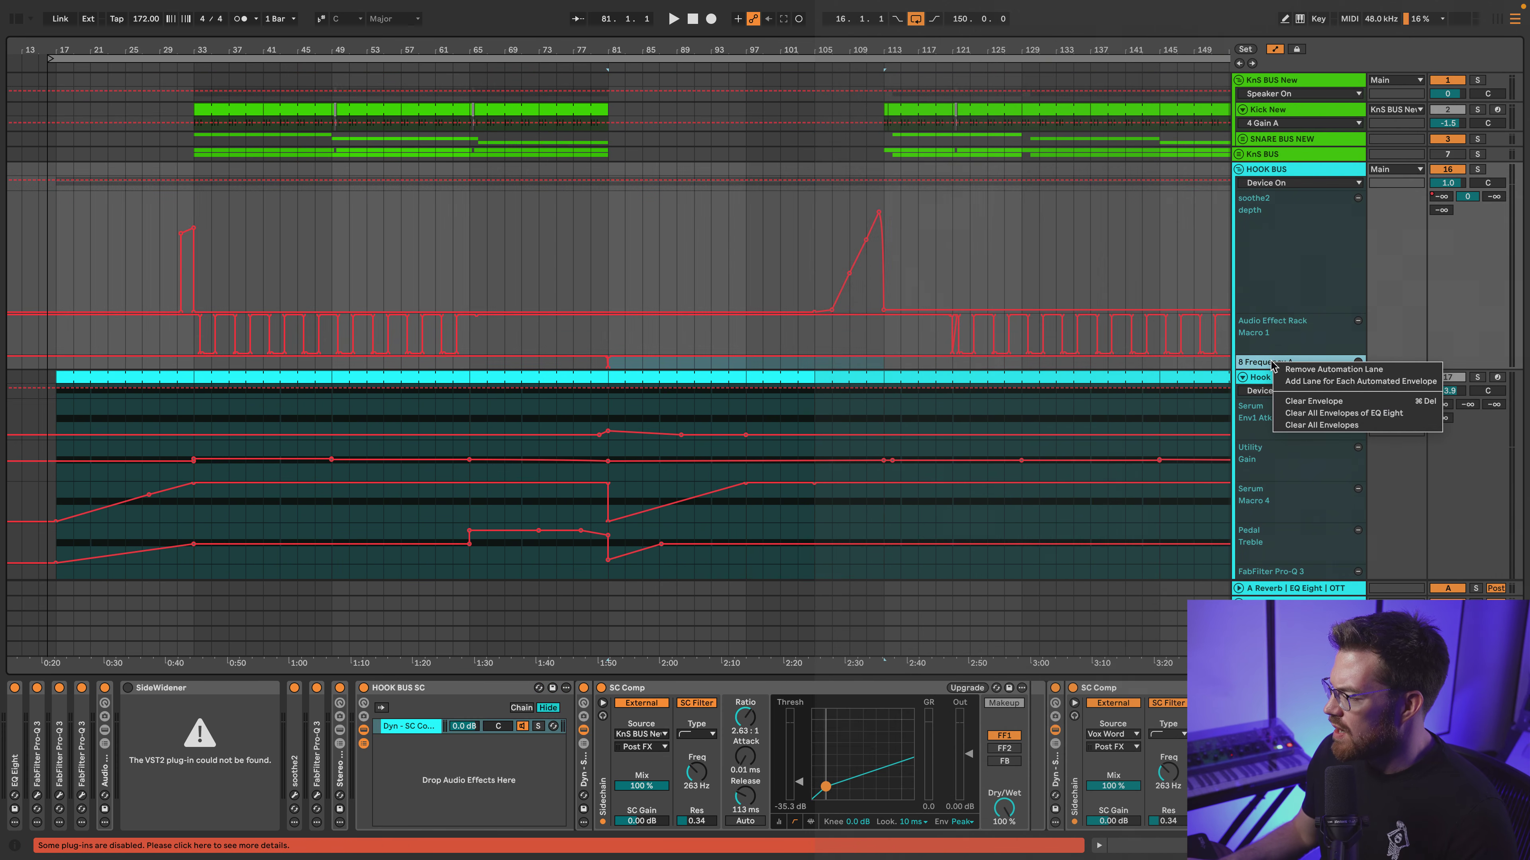
left_click(1322, 383)
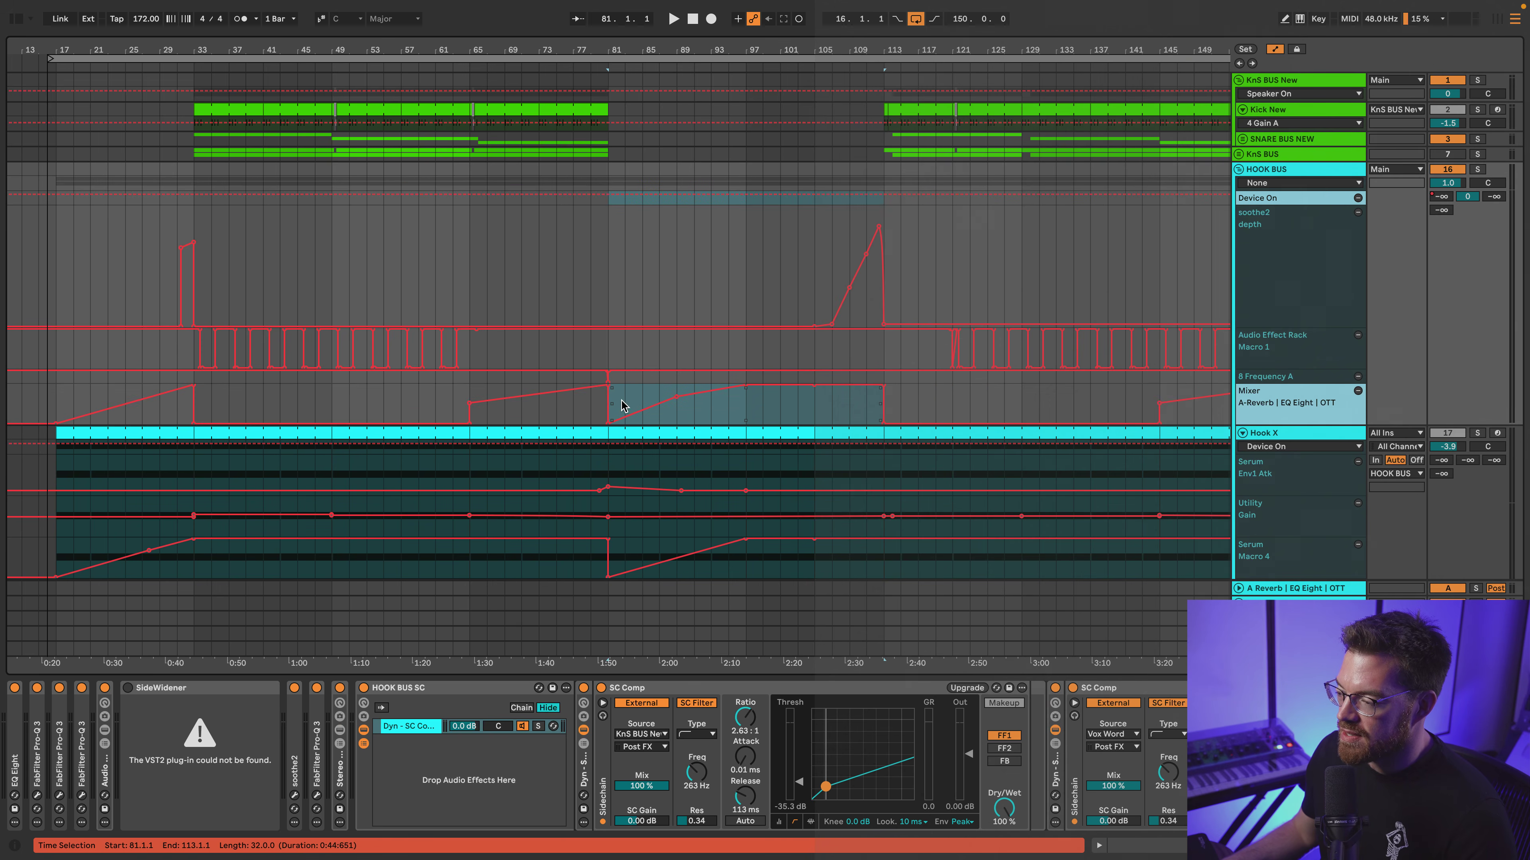
Inspect the devices on the A Reverb | EQ Eight | OTT return and revisit the Arpeggiator Free Rate curve
left_click(1280, 590)
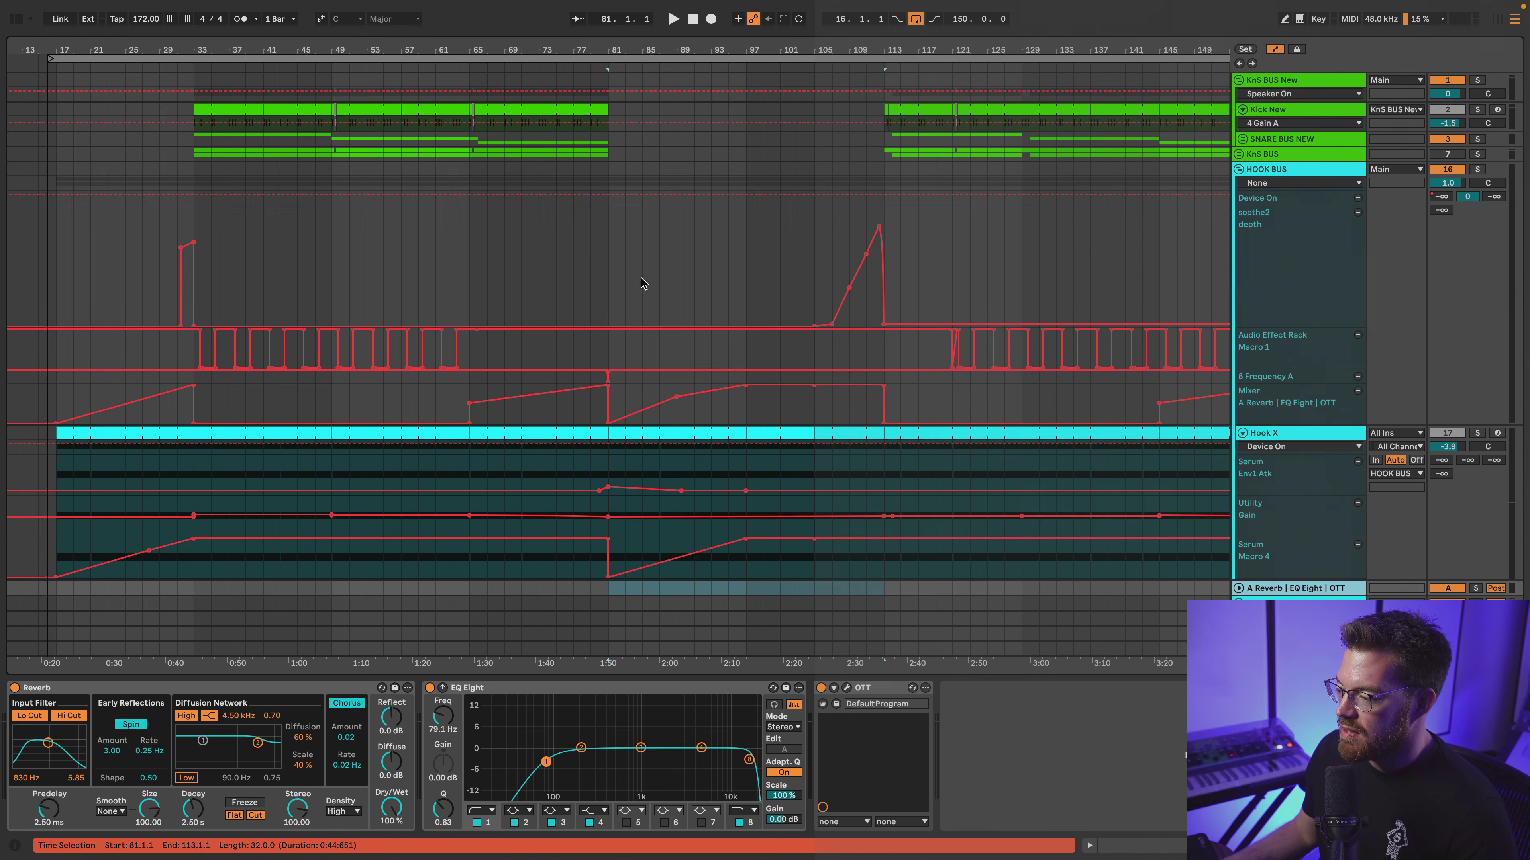
left_click(647, 305)
scroll(663, 338, "down", 8)
scroll(697, 390, "down", 6)
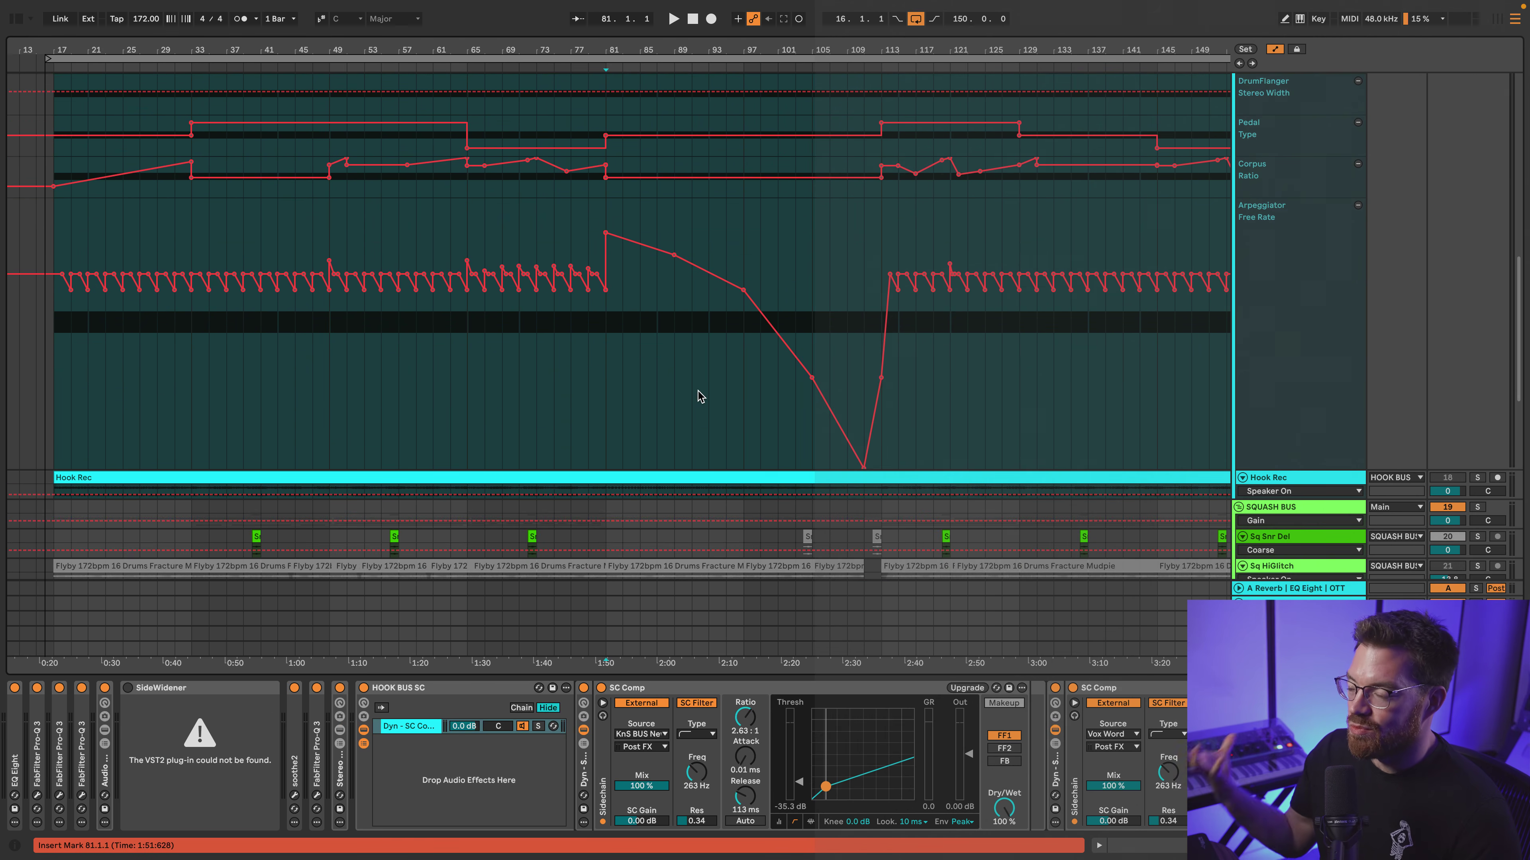
Play the soloed Hook X breakdown from bar 81 and follow its automation towards bar 113
left_click(606, 406)
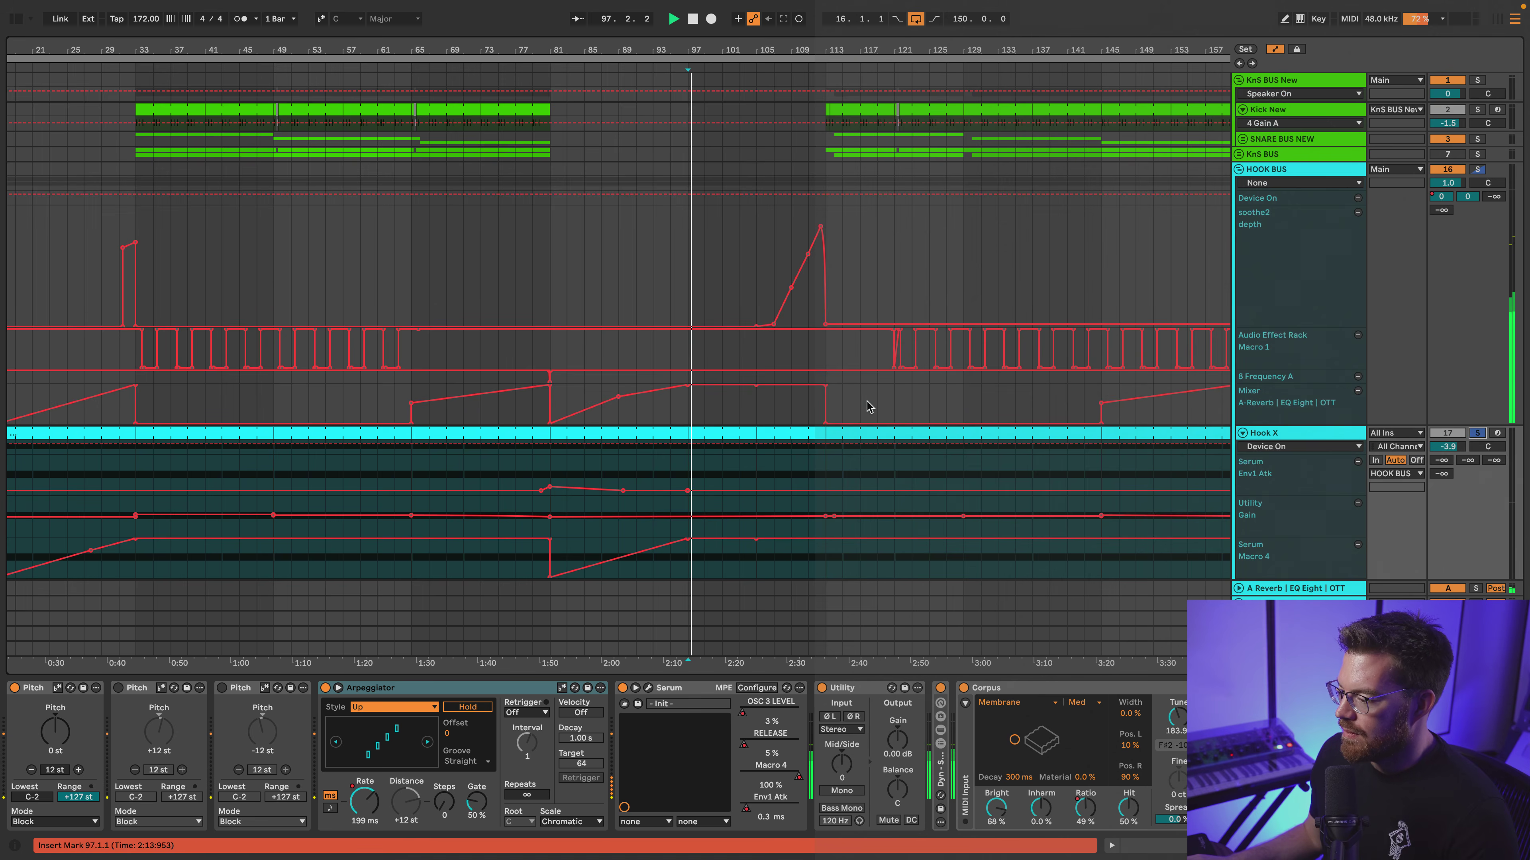
scroll(870, 406, "down", 10)
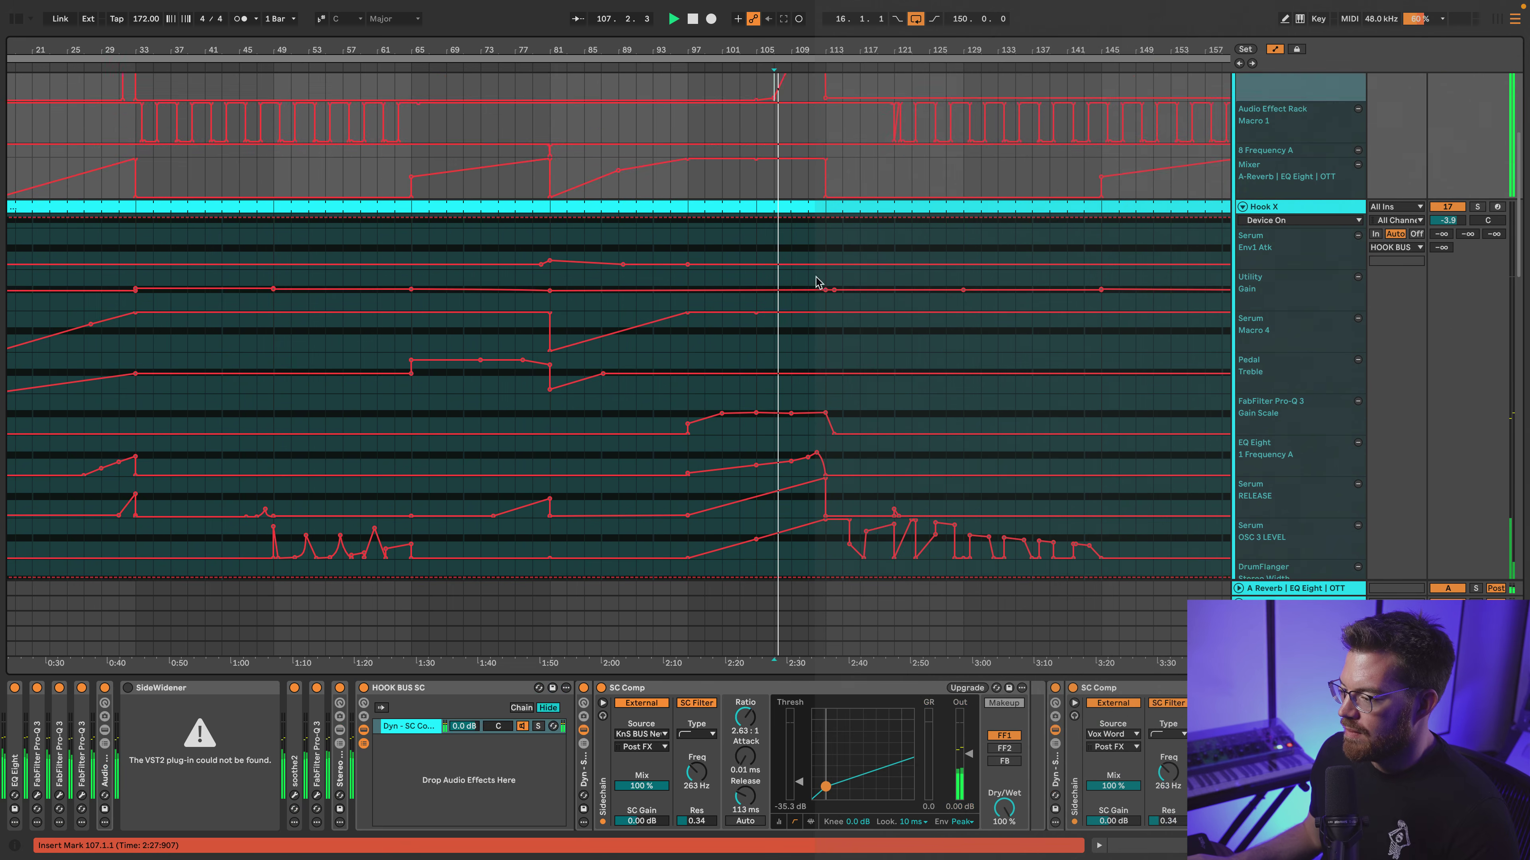
scroll(813, 283, "down", 5)
scroll(813, 283, "up", 8)
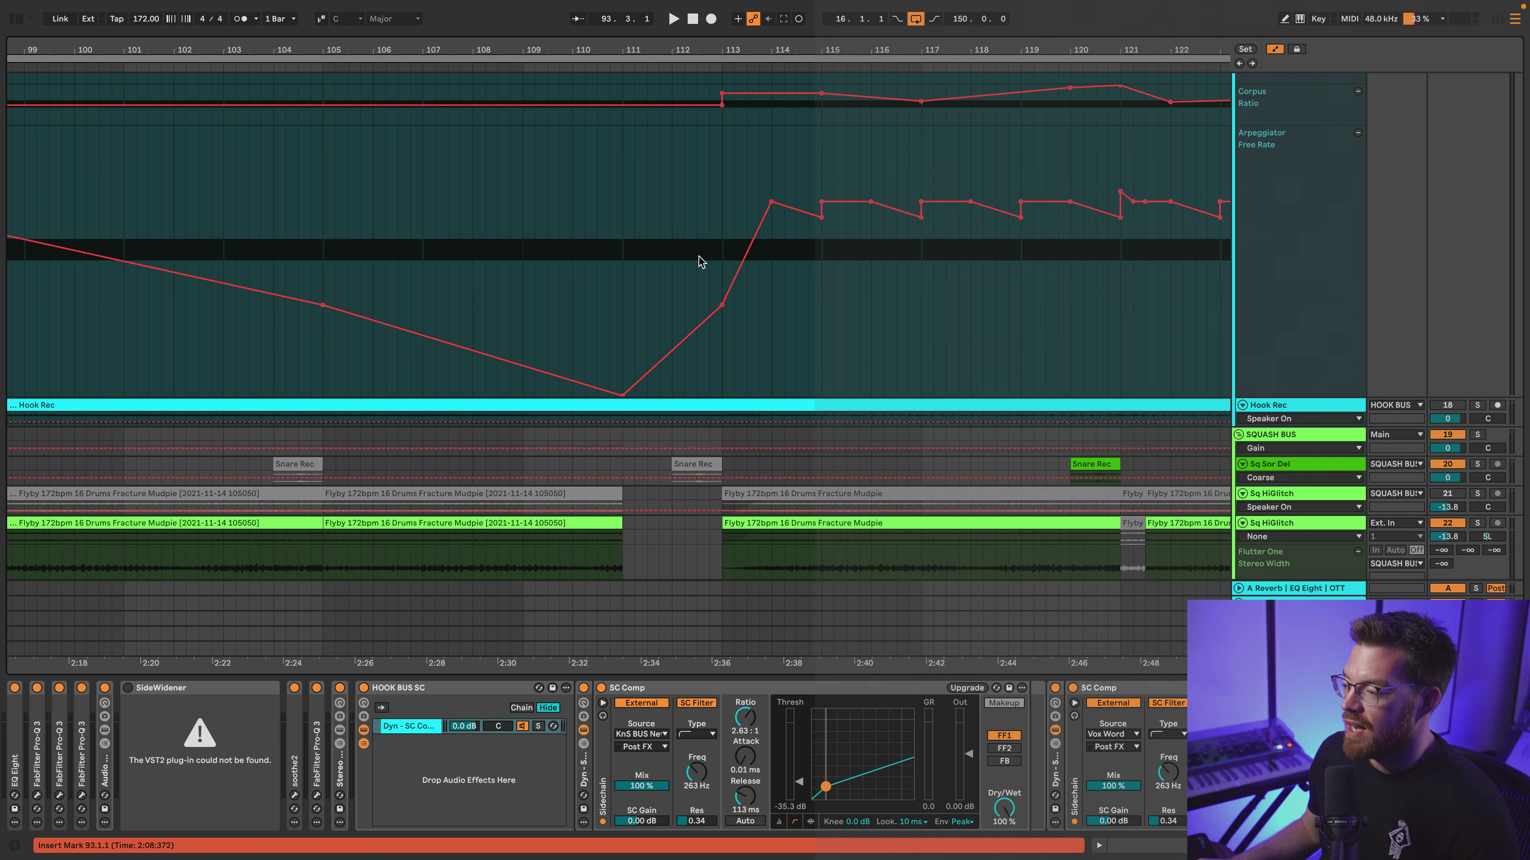
Try moving the Arpeggiator Free Rate breakpoint at bar 114 back to bar 113
left_click_drag(771, 202, 722, 201)
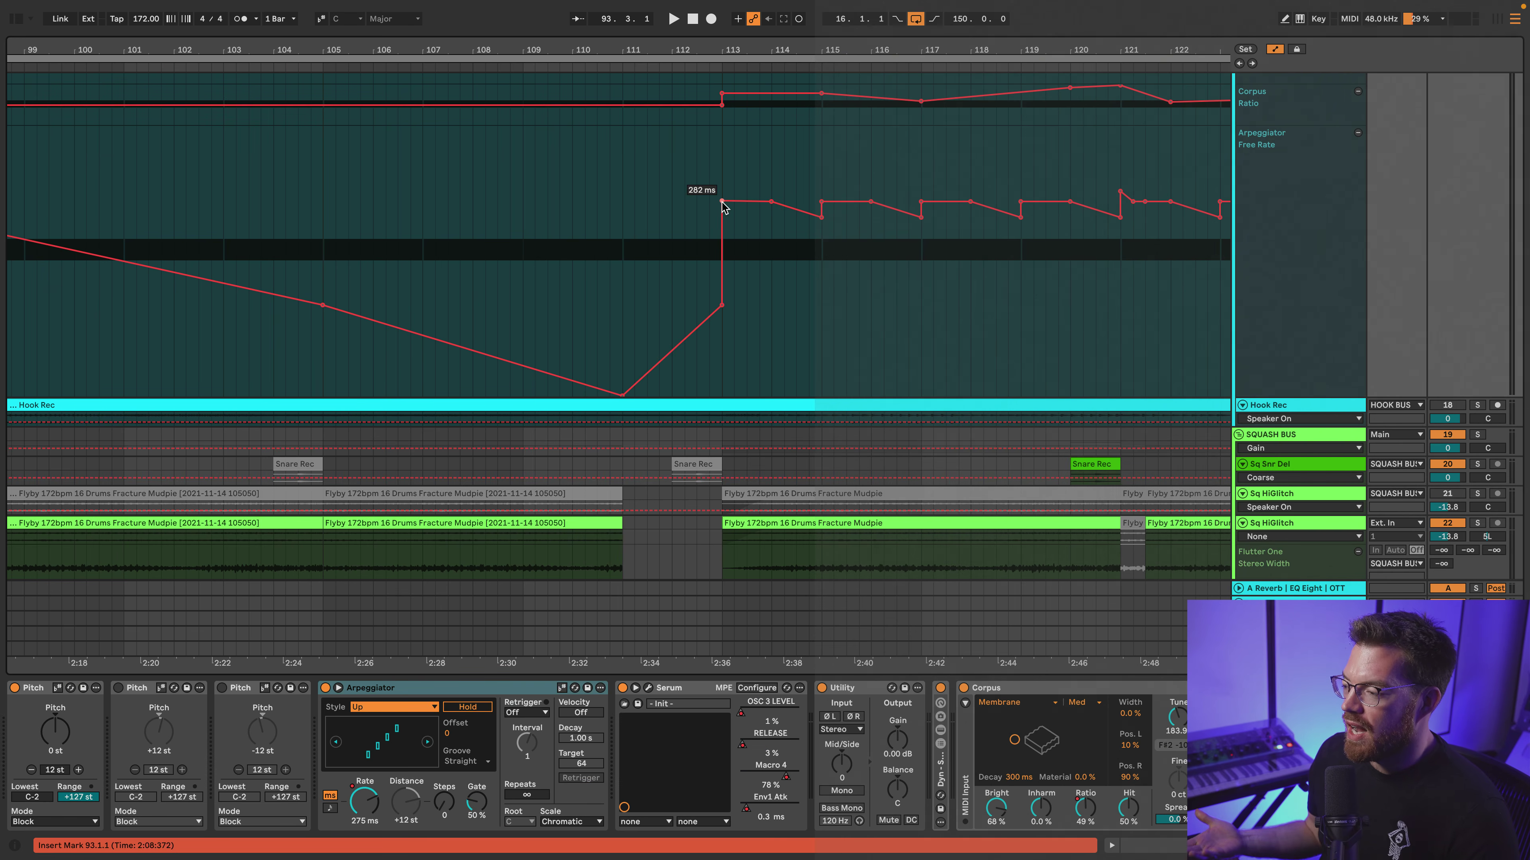
left_click(723, 202)
left_click(722, 212)
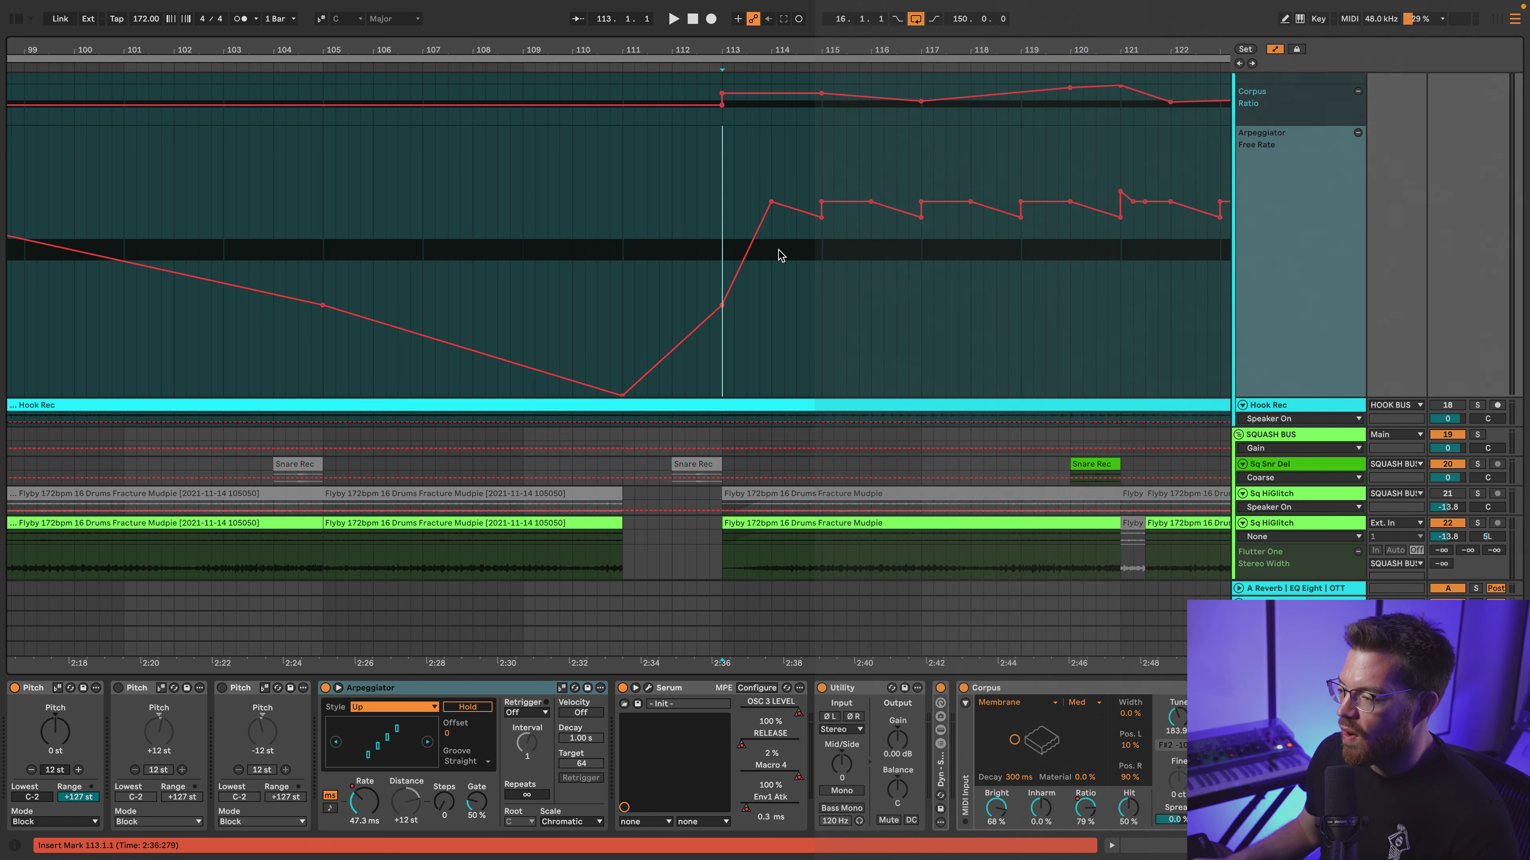
Play the Hook X transition from bar 111 and follow the Arpeggiator Free Rate automation past bar 113
left_click(460, 279)
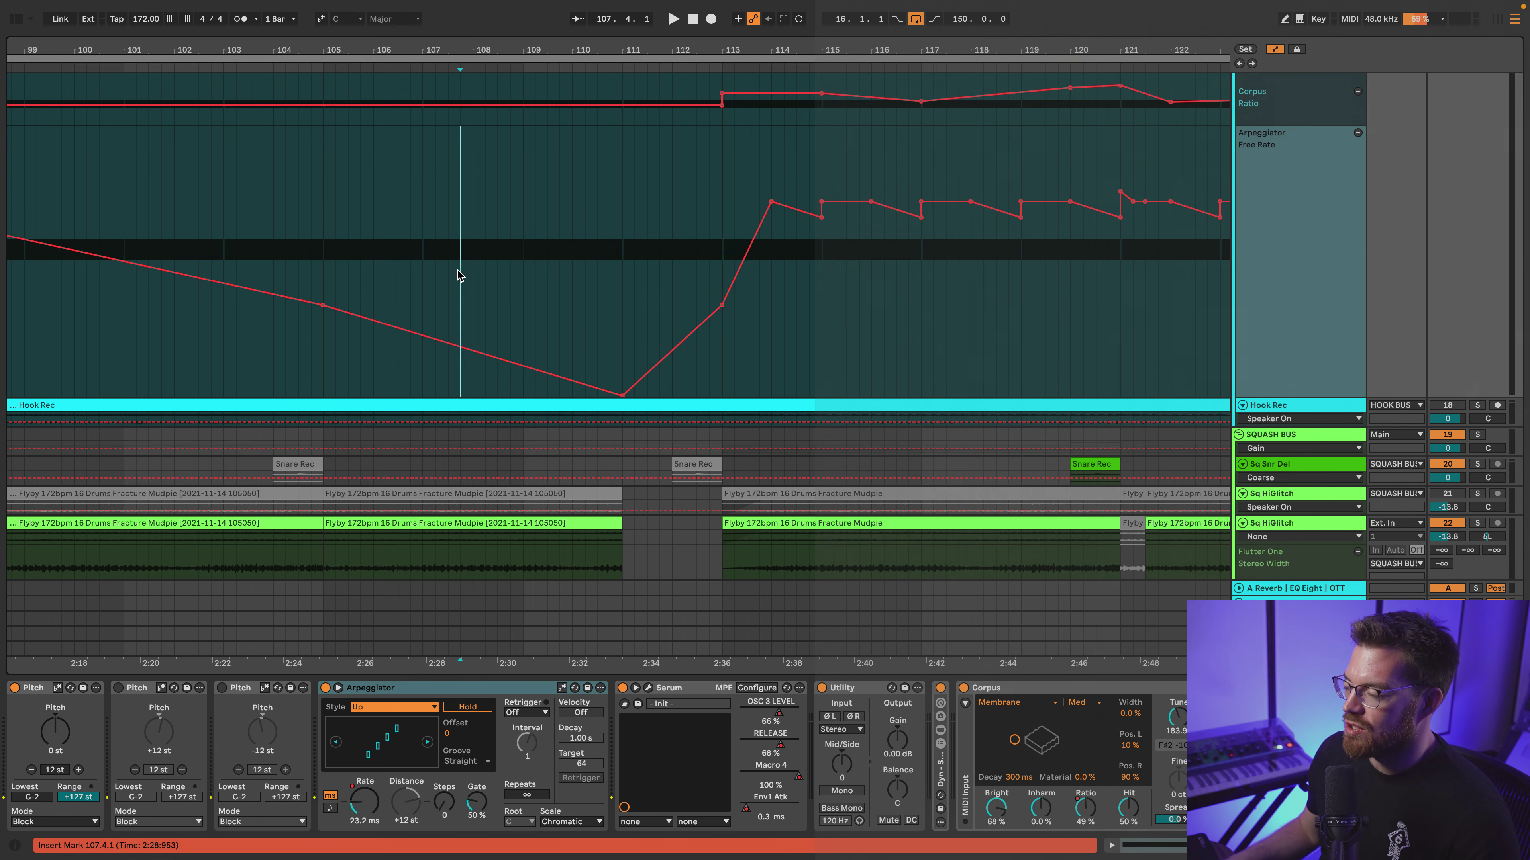
scroll(729, 283, "down", 5)
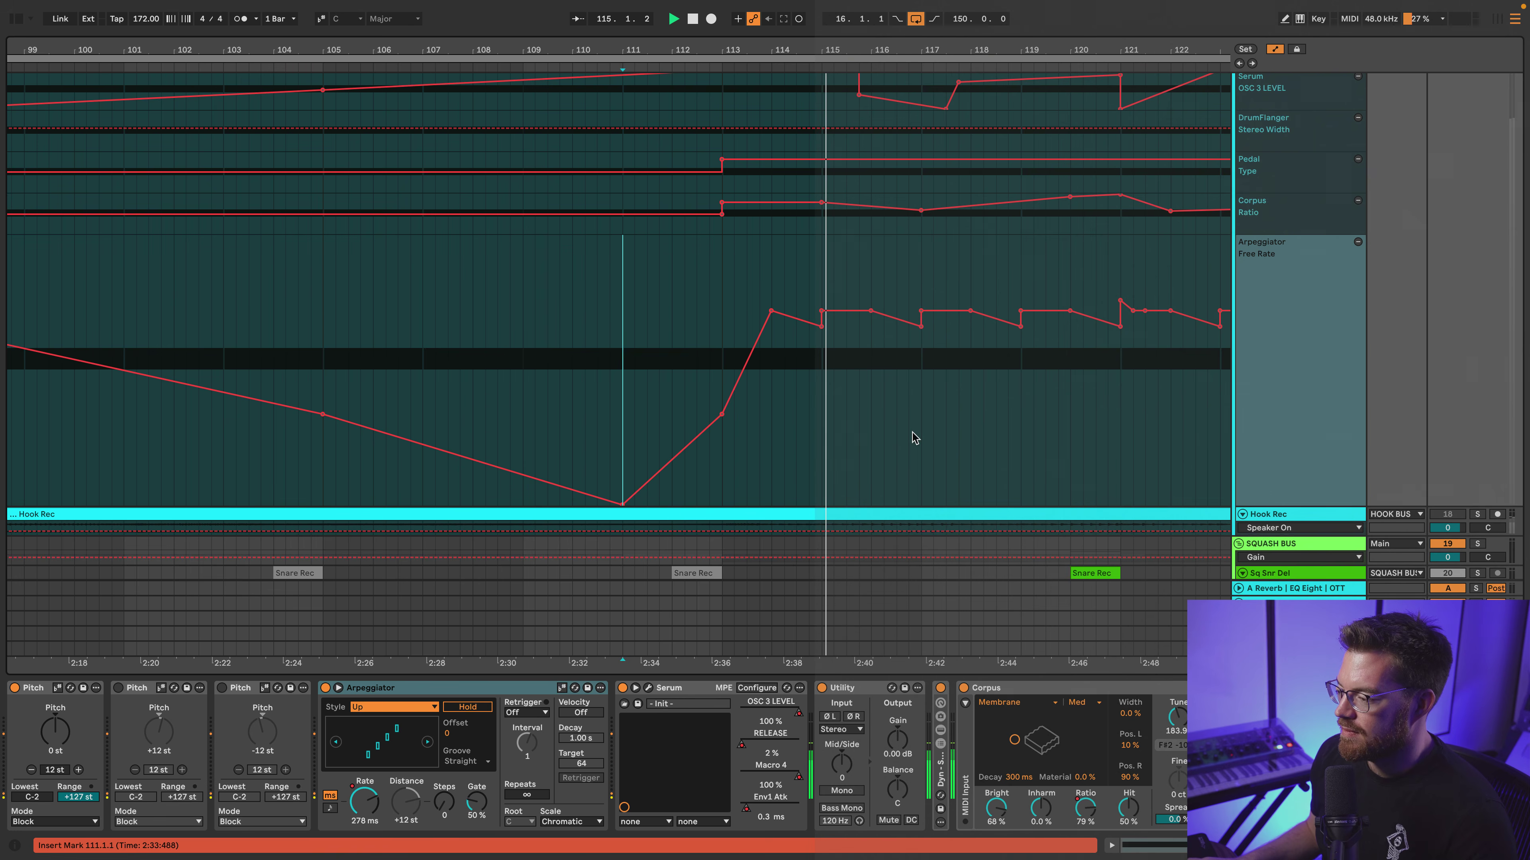
key("space")
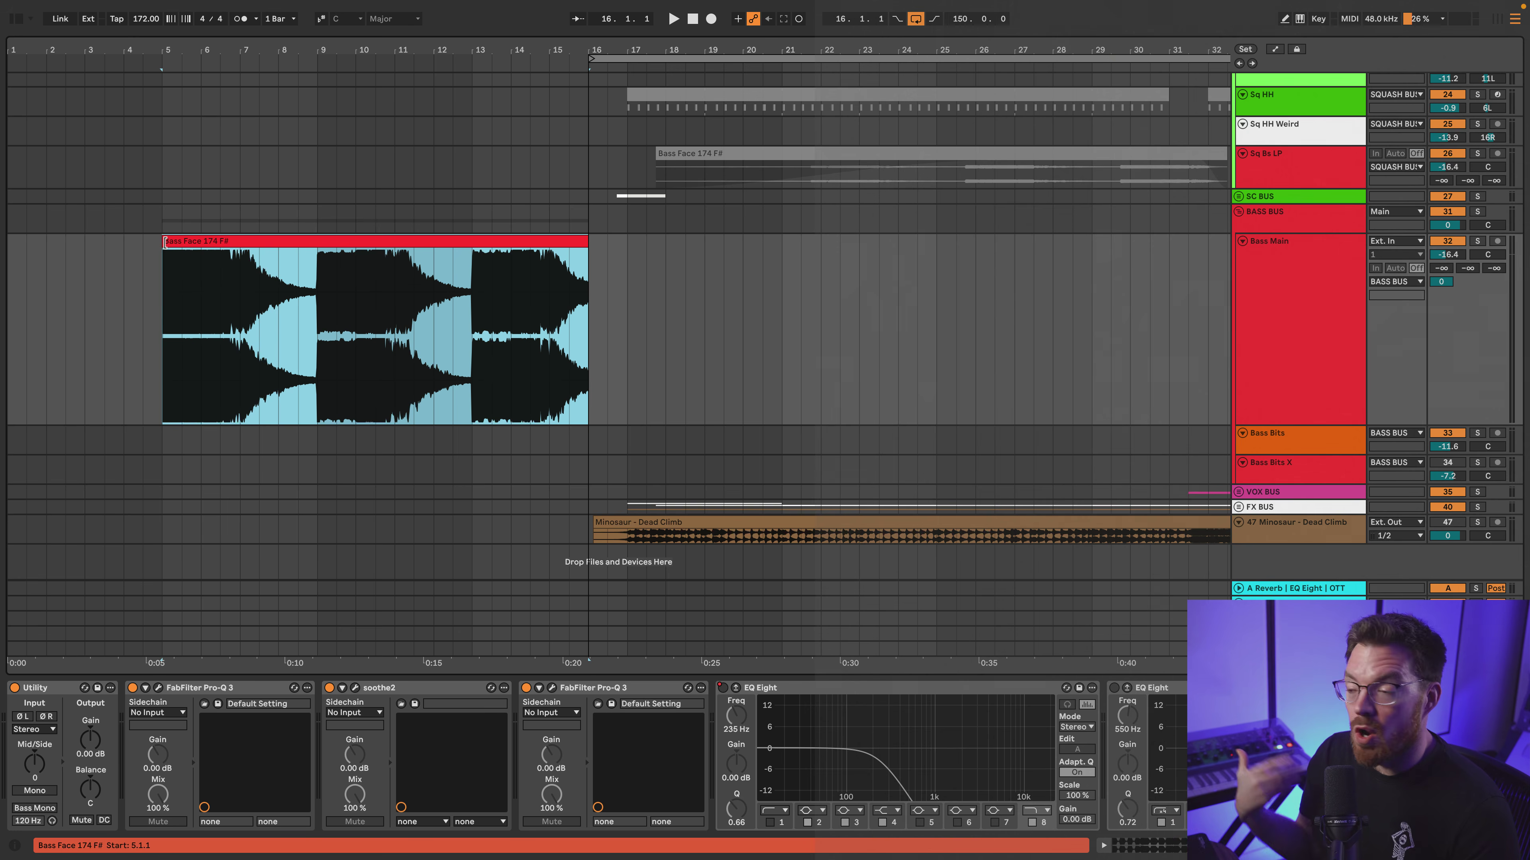
Play the Bass Face 174 F# clip on Bass Main from bar 5, and again from bar 7.3
key("space")
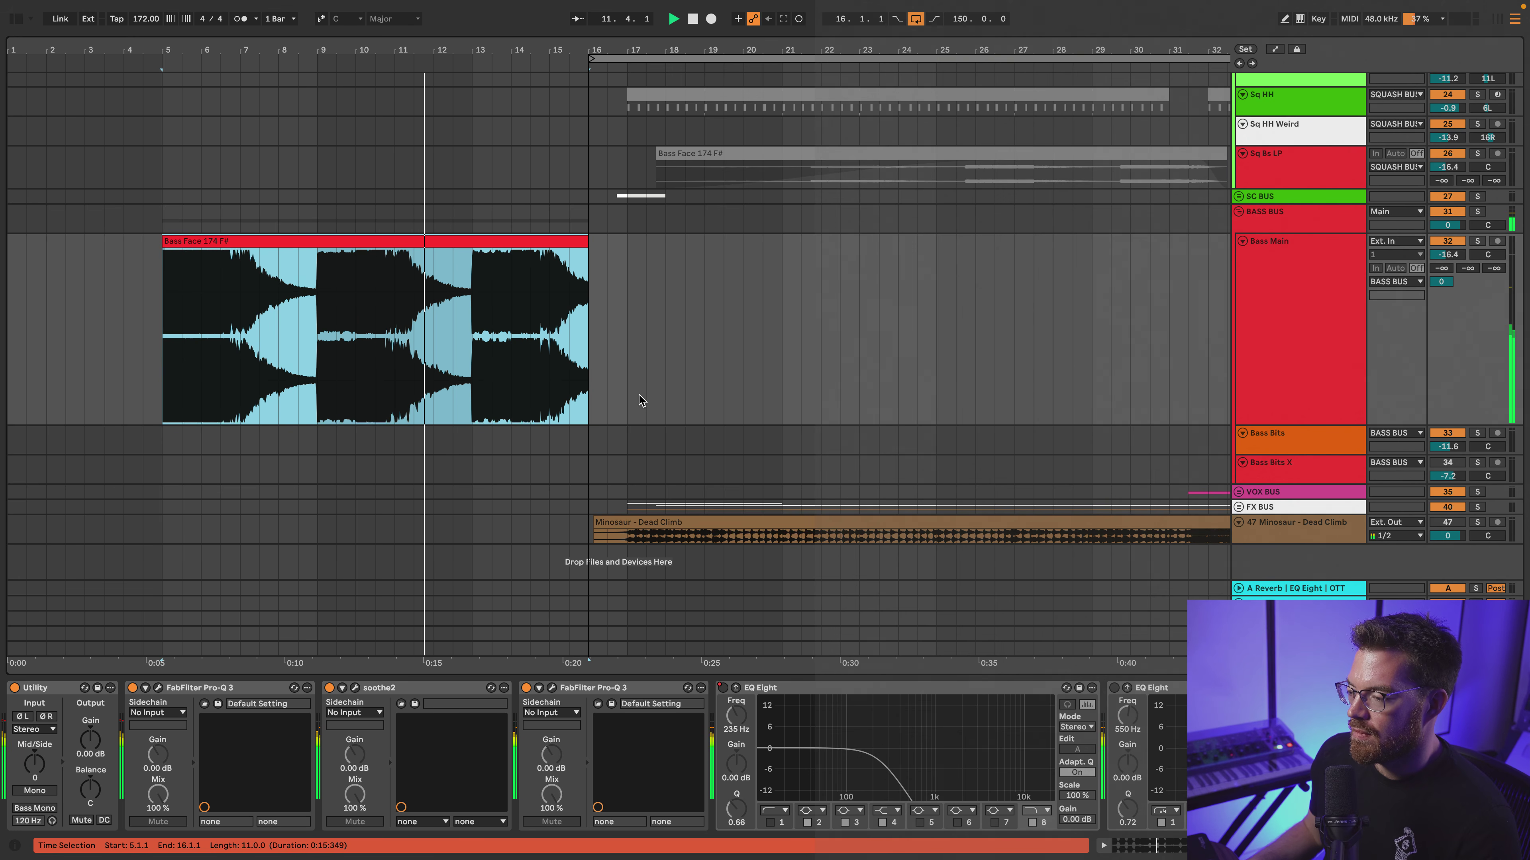
left_click(259, 385)
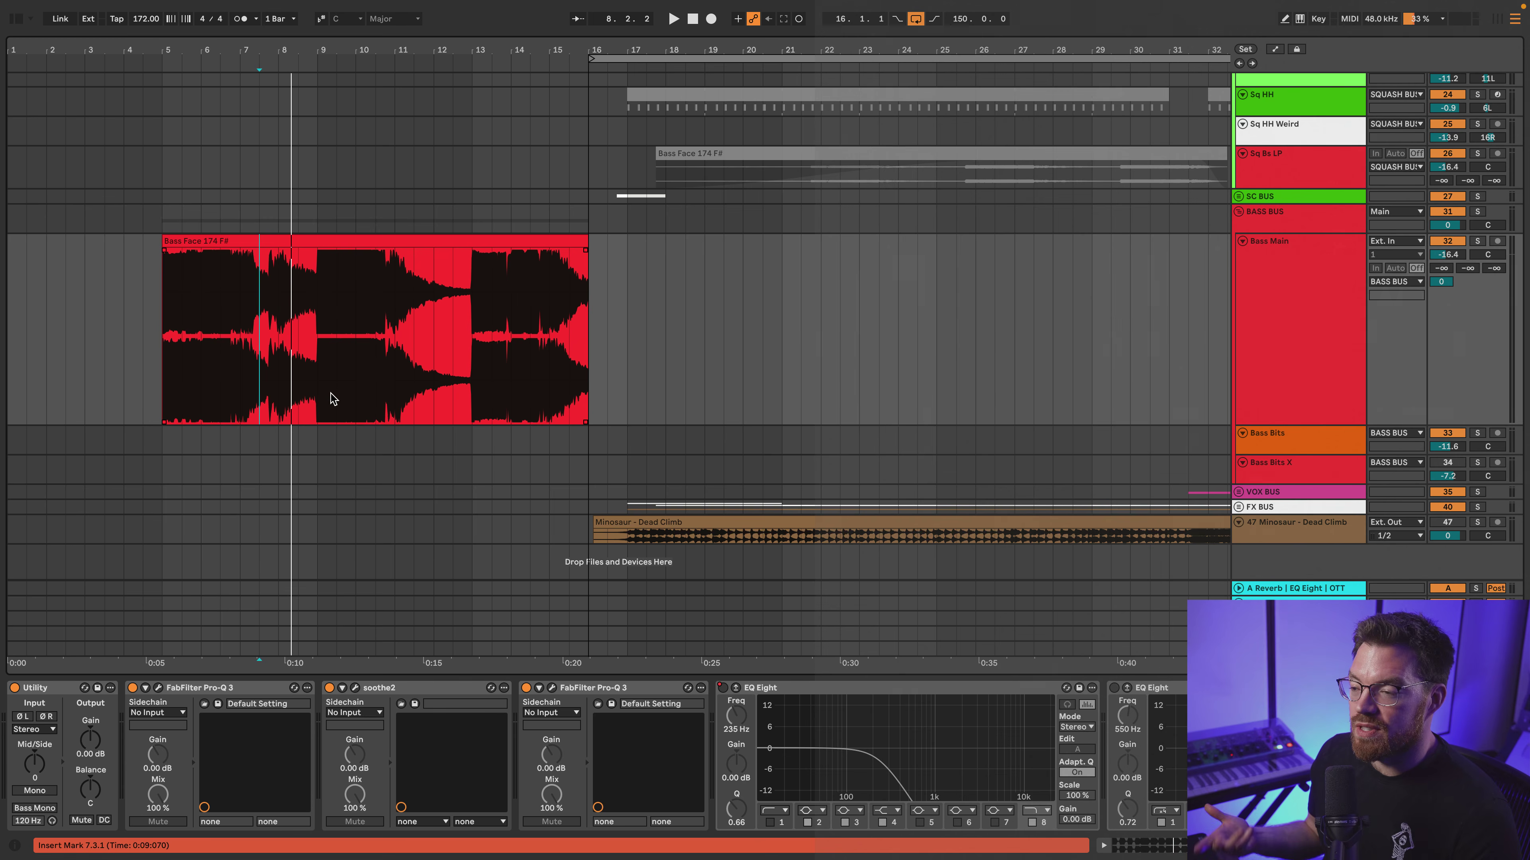
key("space")
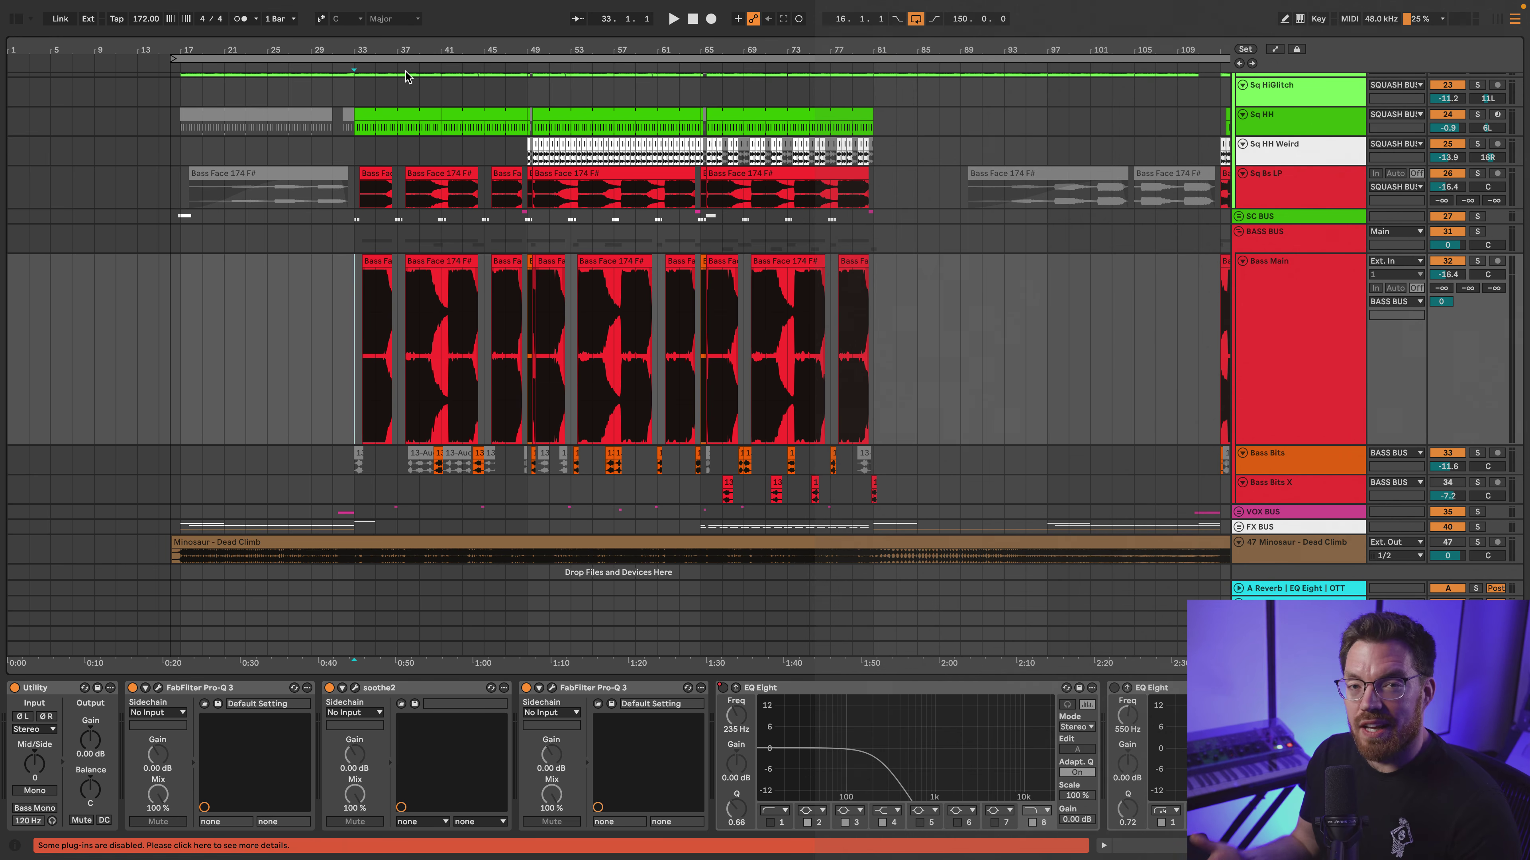
Play the soloed SQUASH BUS from bar 49 with its device chain shown
left_click(462, 489)
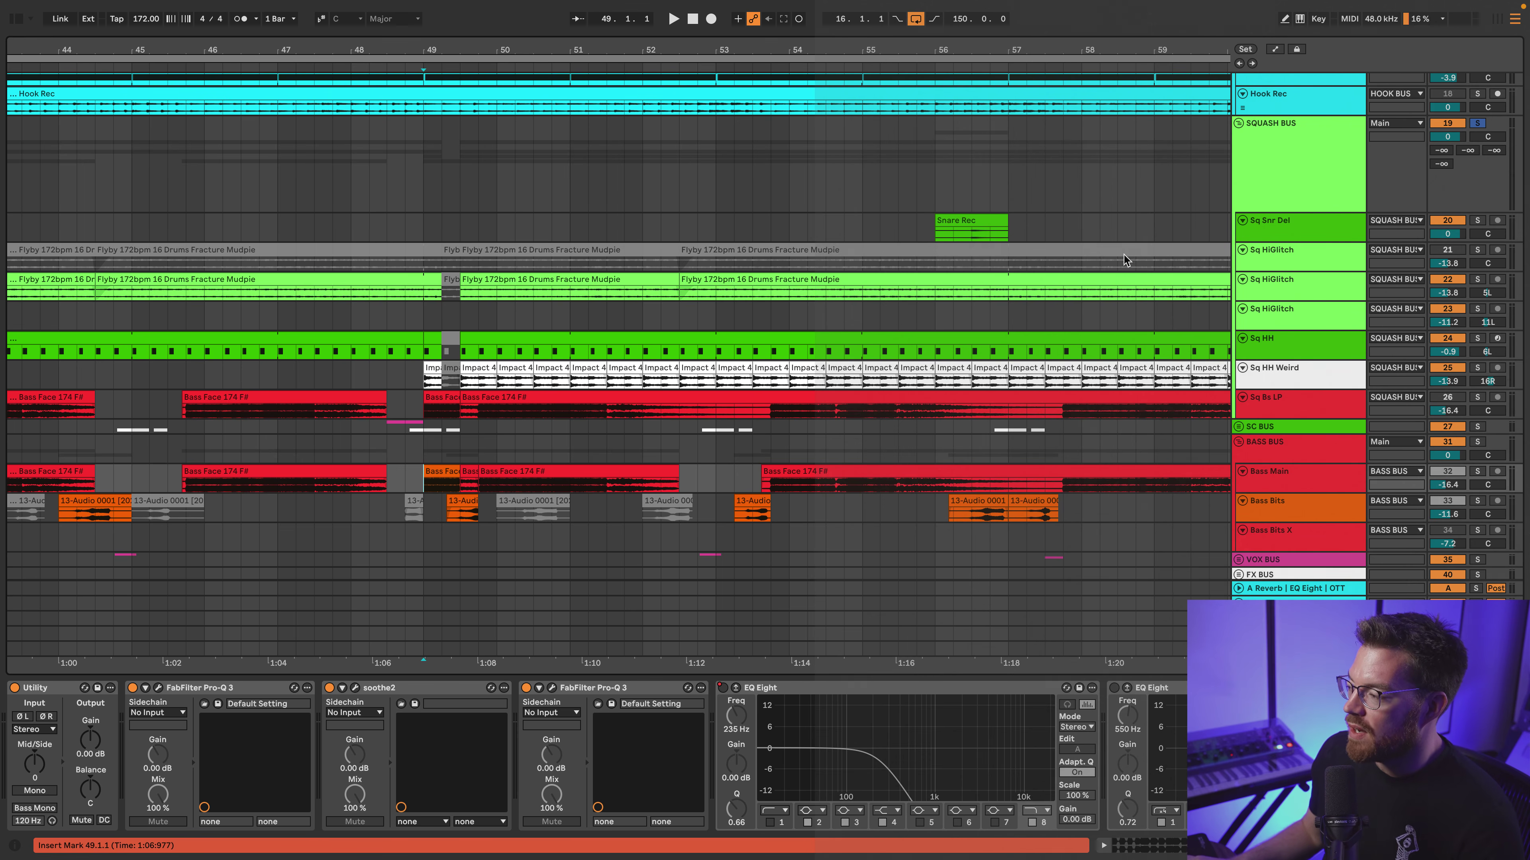
left_click(1240, 180)
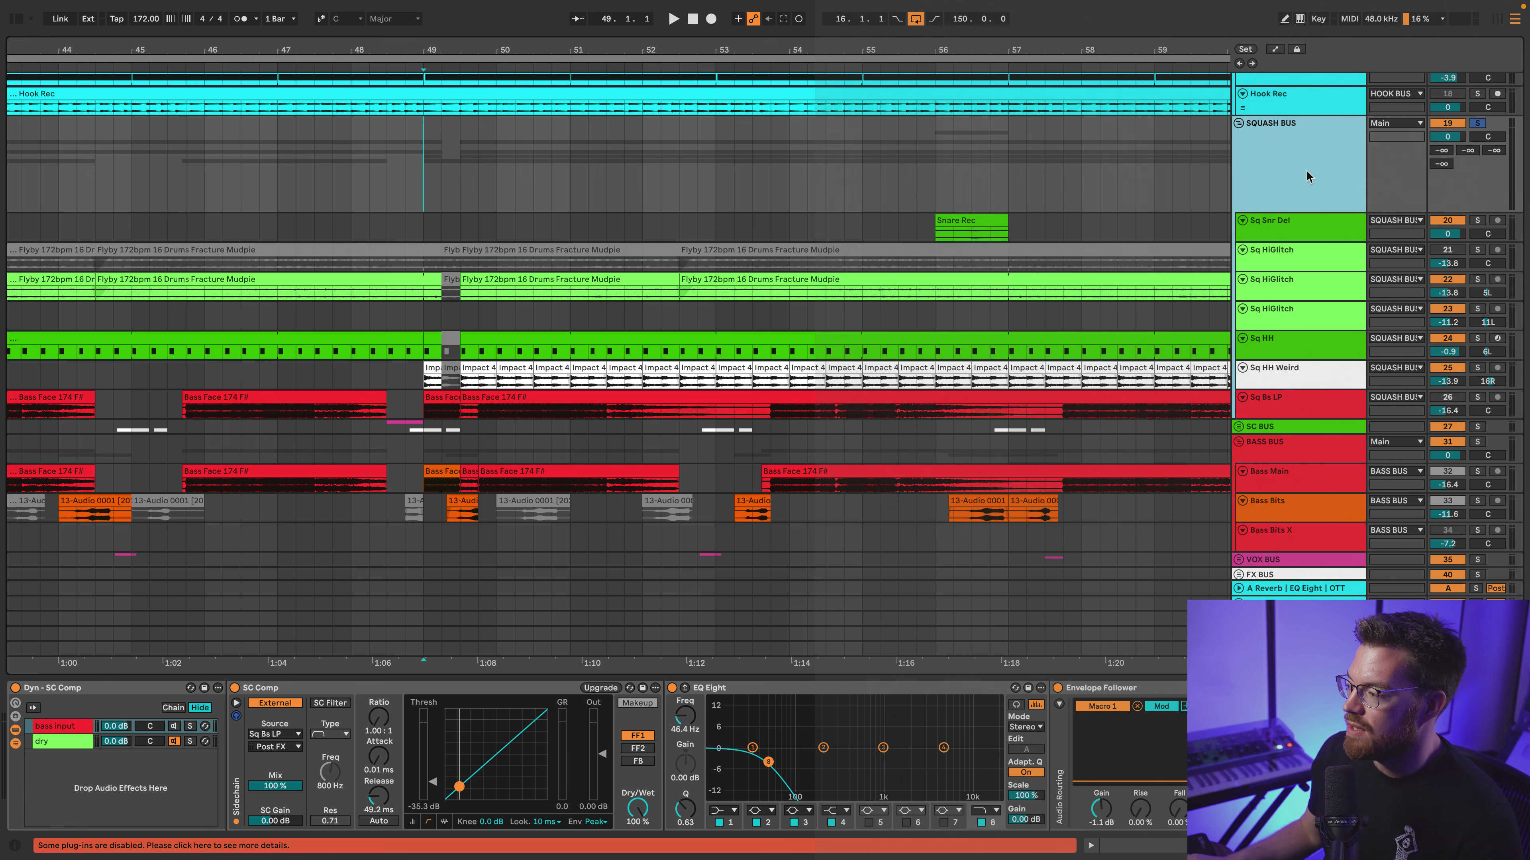
key("space")
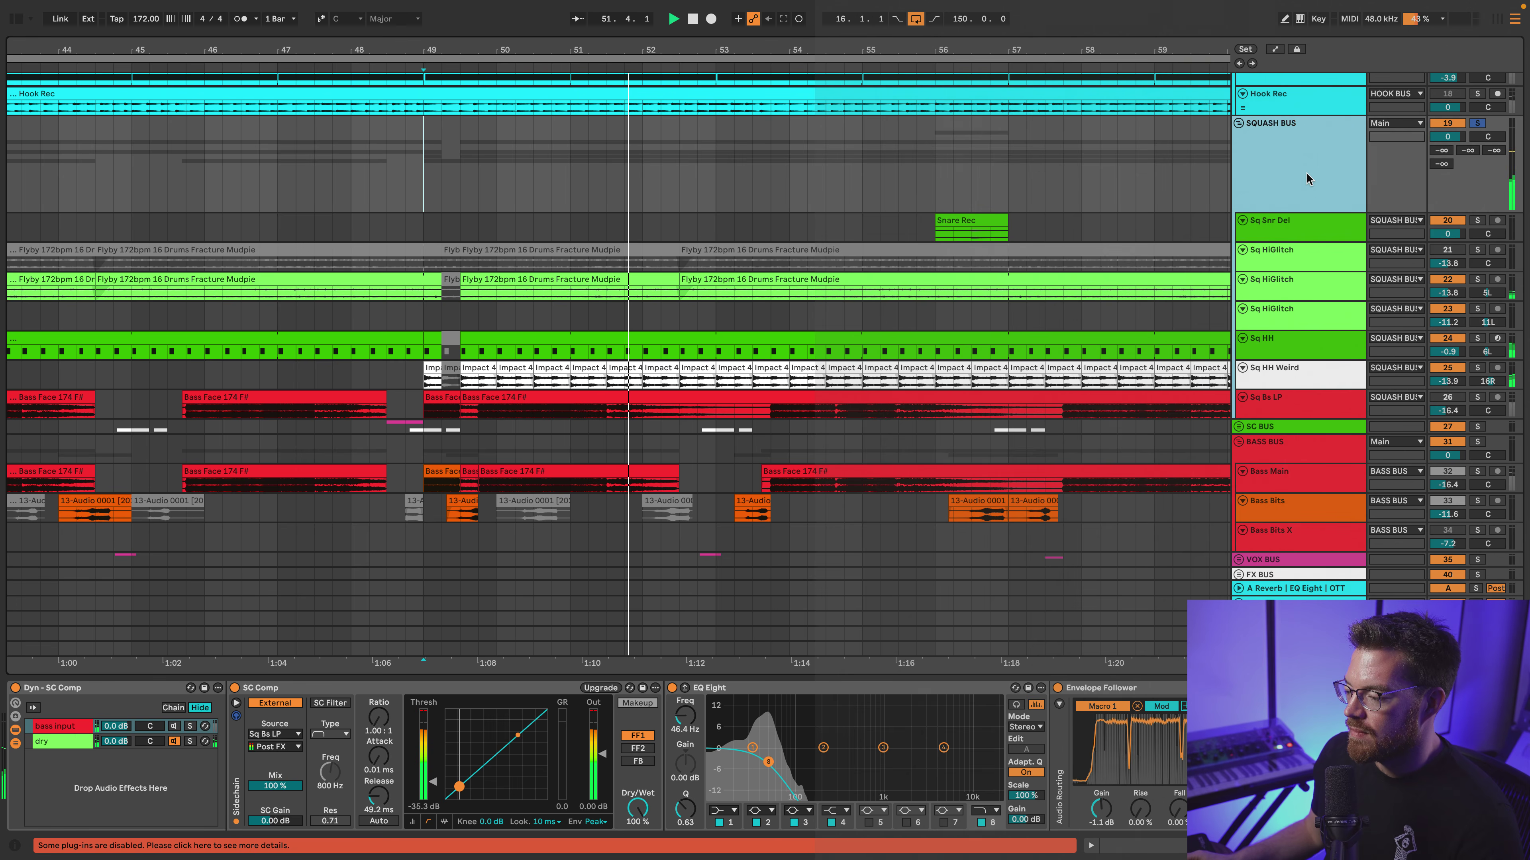
Enlarge the Sq Bs LP track, solo it and play it from bar 49
left_click(1272, 405)
left_click_drag(1258, 419, 1259, 475)
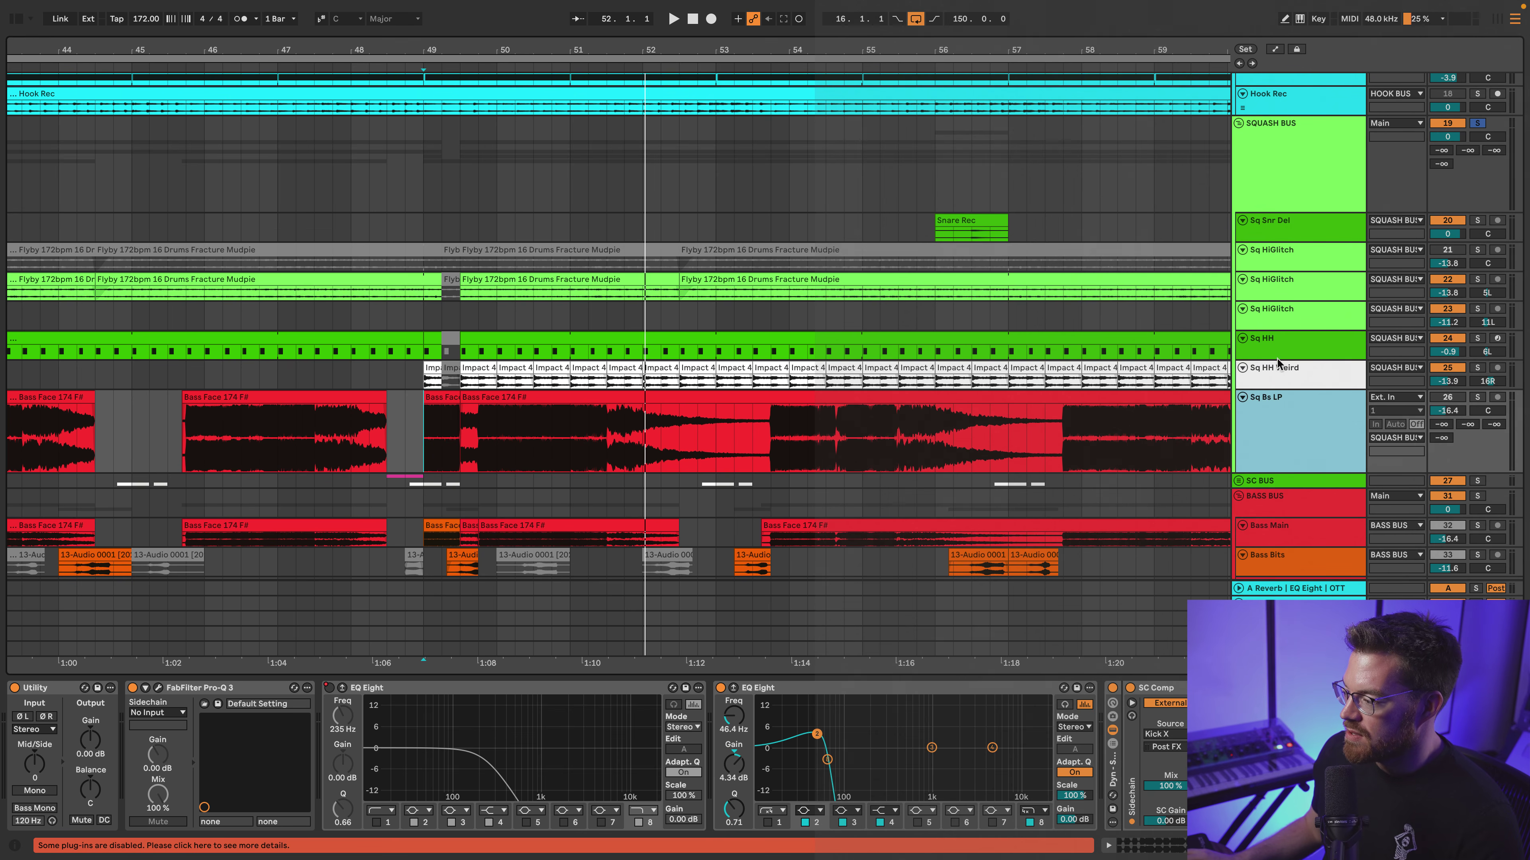
left_click(1478, 399)
key("space")
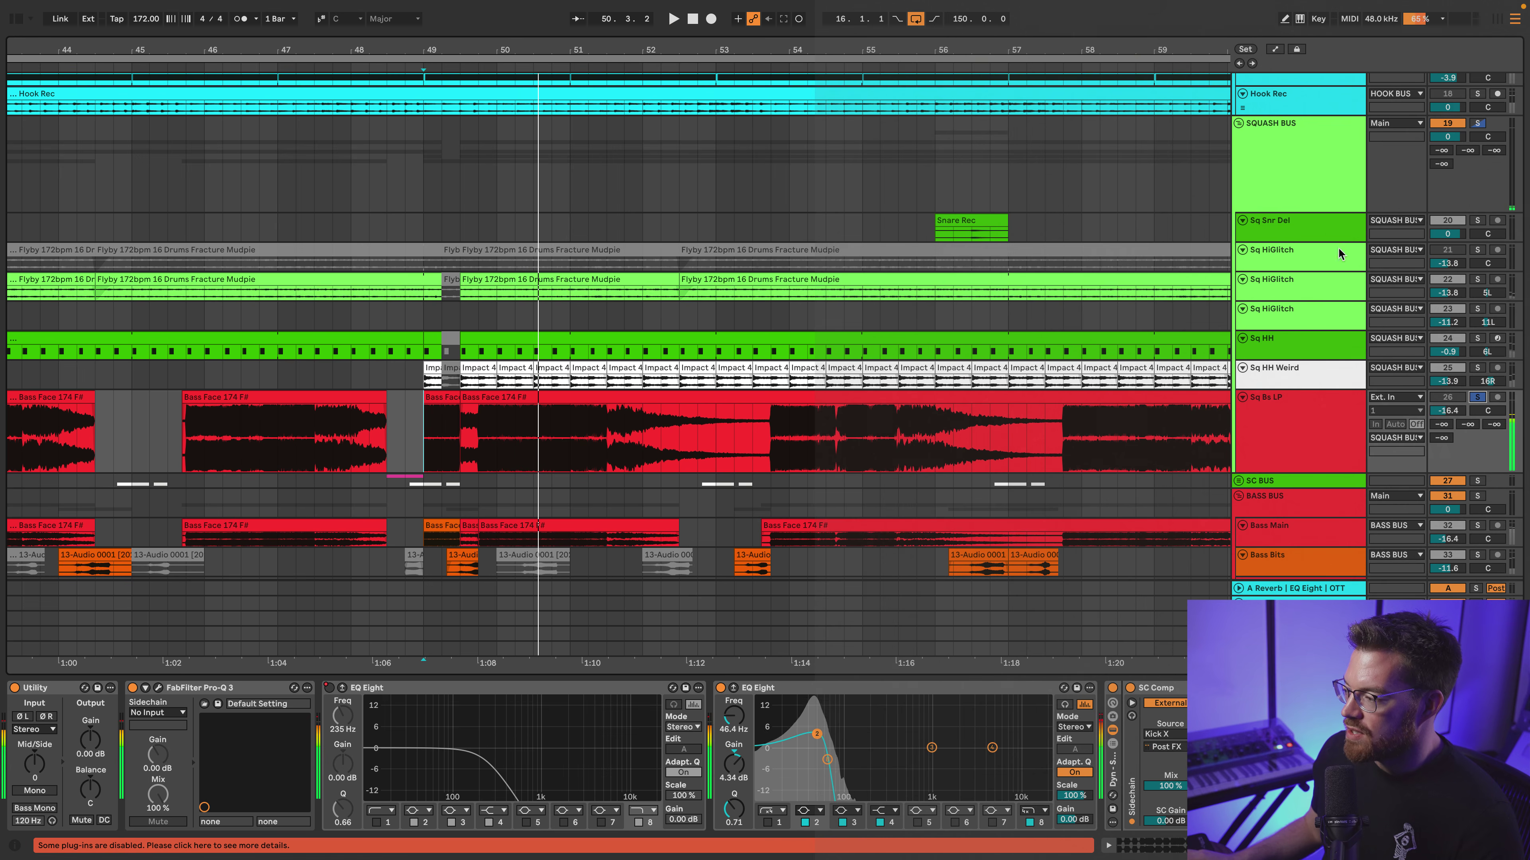
Inspect the low-cut curve of the FabFilter Pro-Q 3 on SQUASH BUS and close the plug-in window
left_click(1301, 172)
scroll(832, 714, "right", 20)
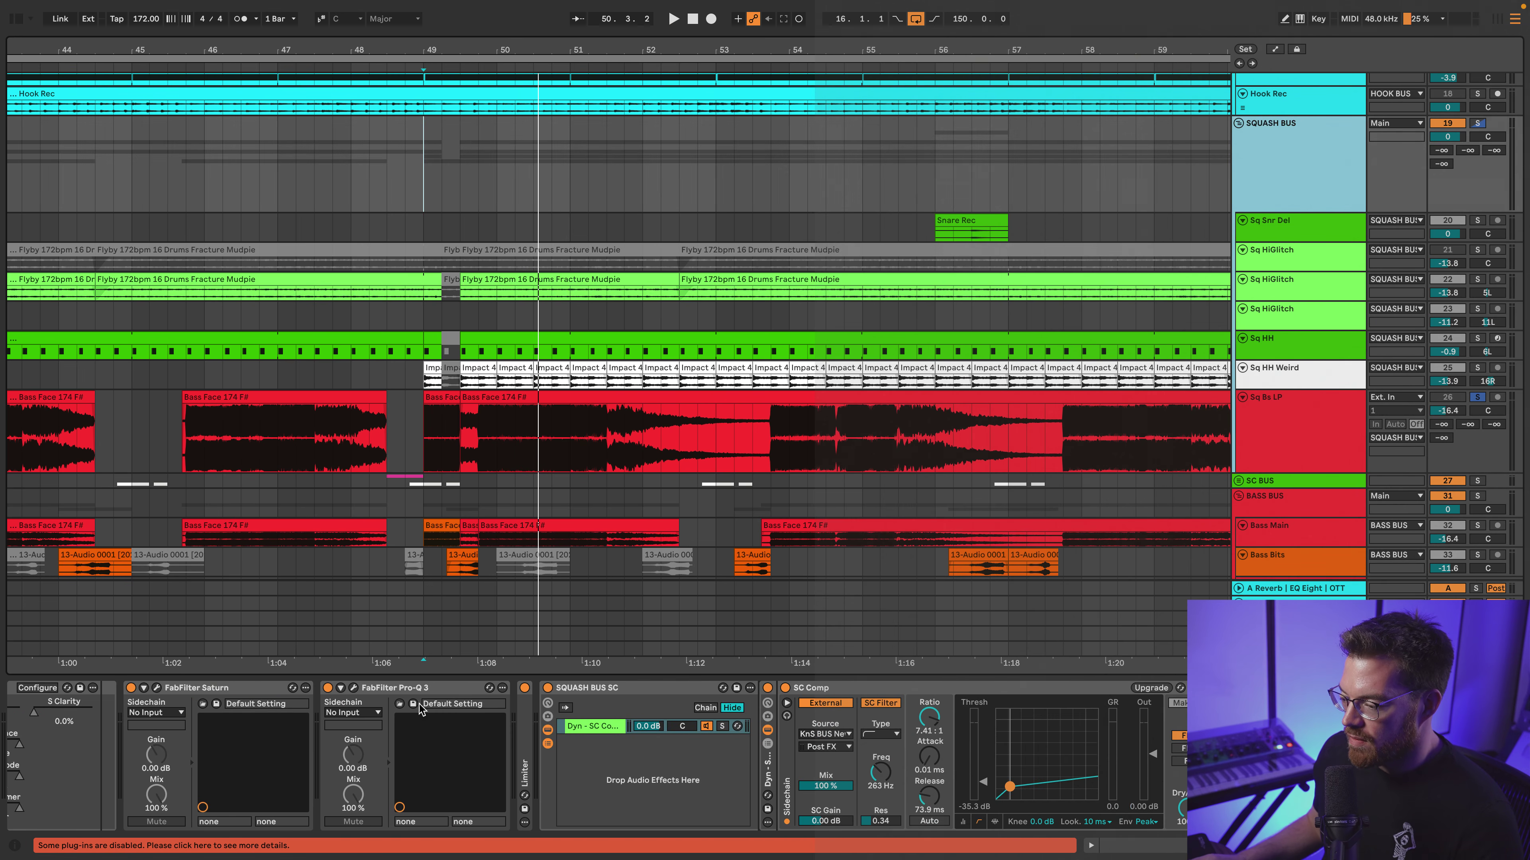
left_click(354, 688)
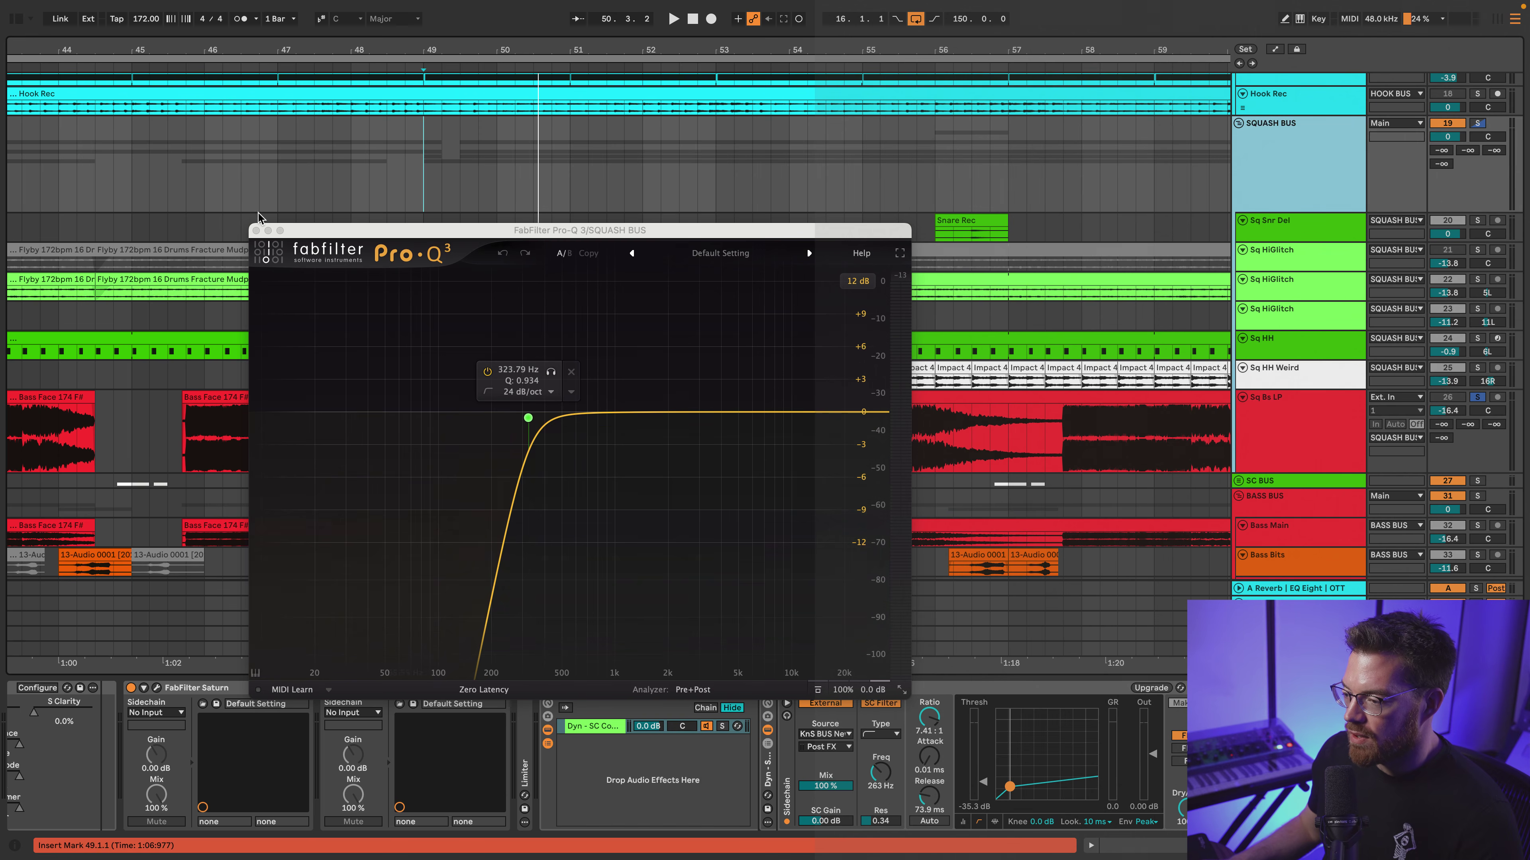
left_click(256, 231)
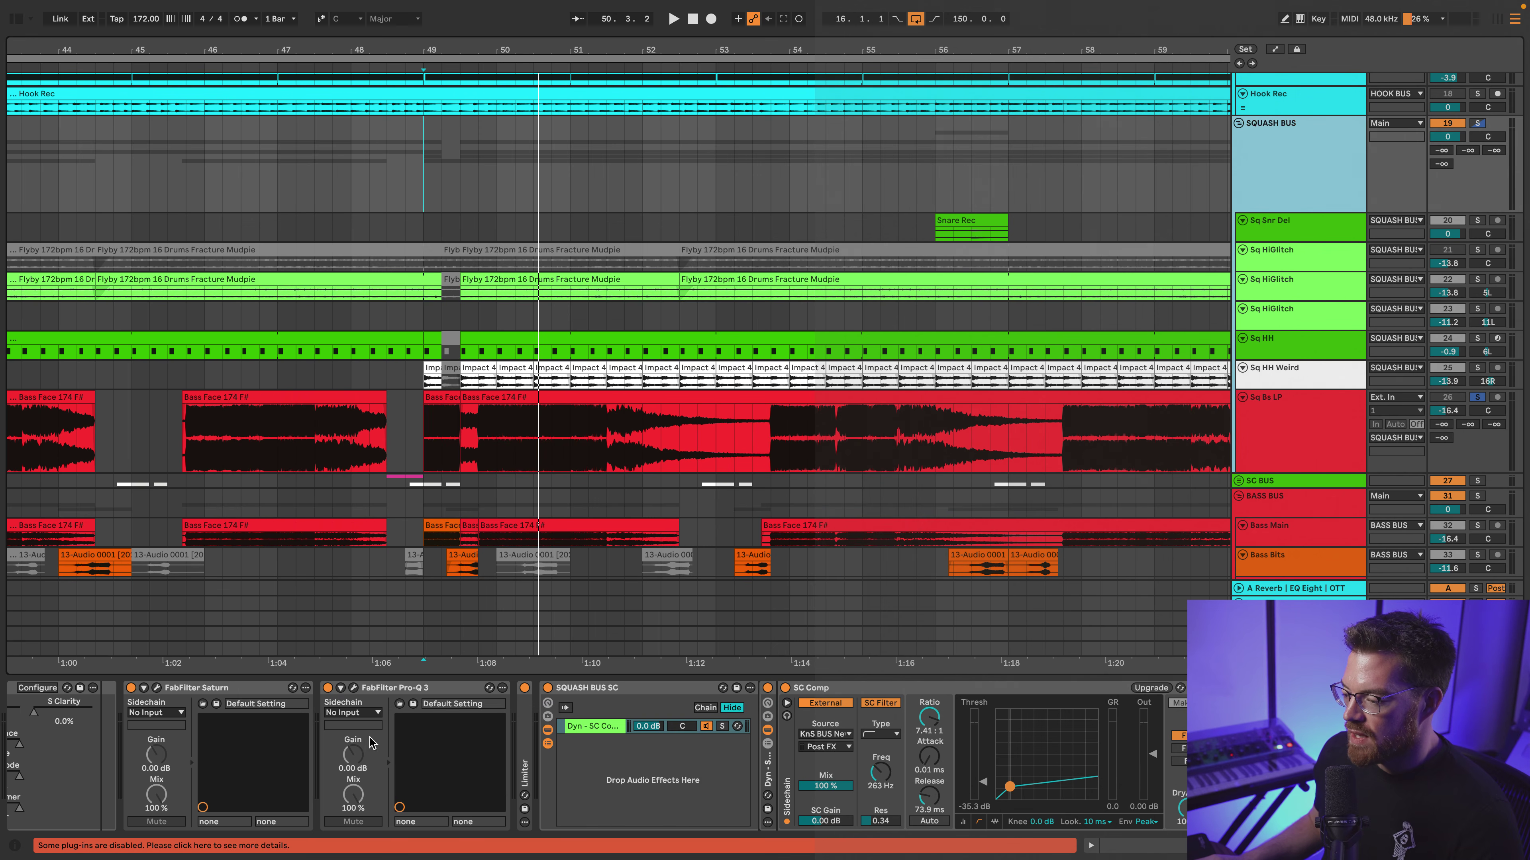
Play SQUASH BUS from bar 49 with FabFilter Saturn and Pro-Q 3 bypassed, and check the EQ Eight on Sq Bs LP
left_click(327, 687)
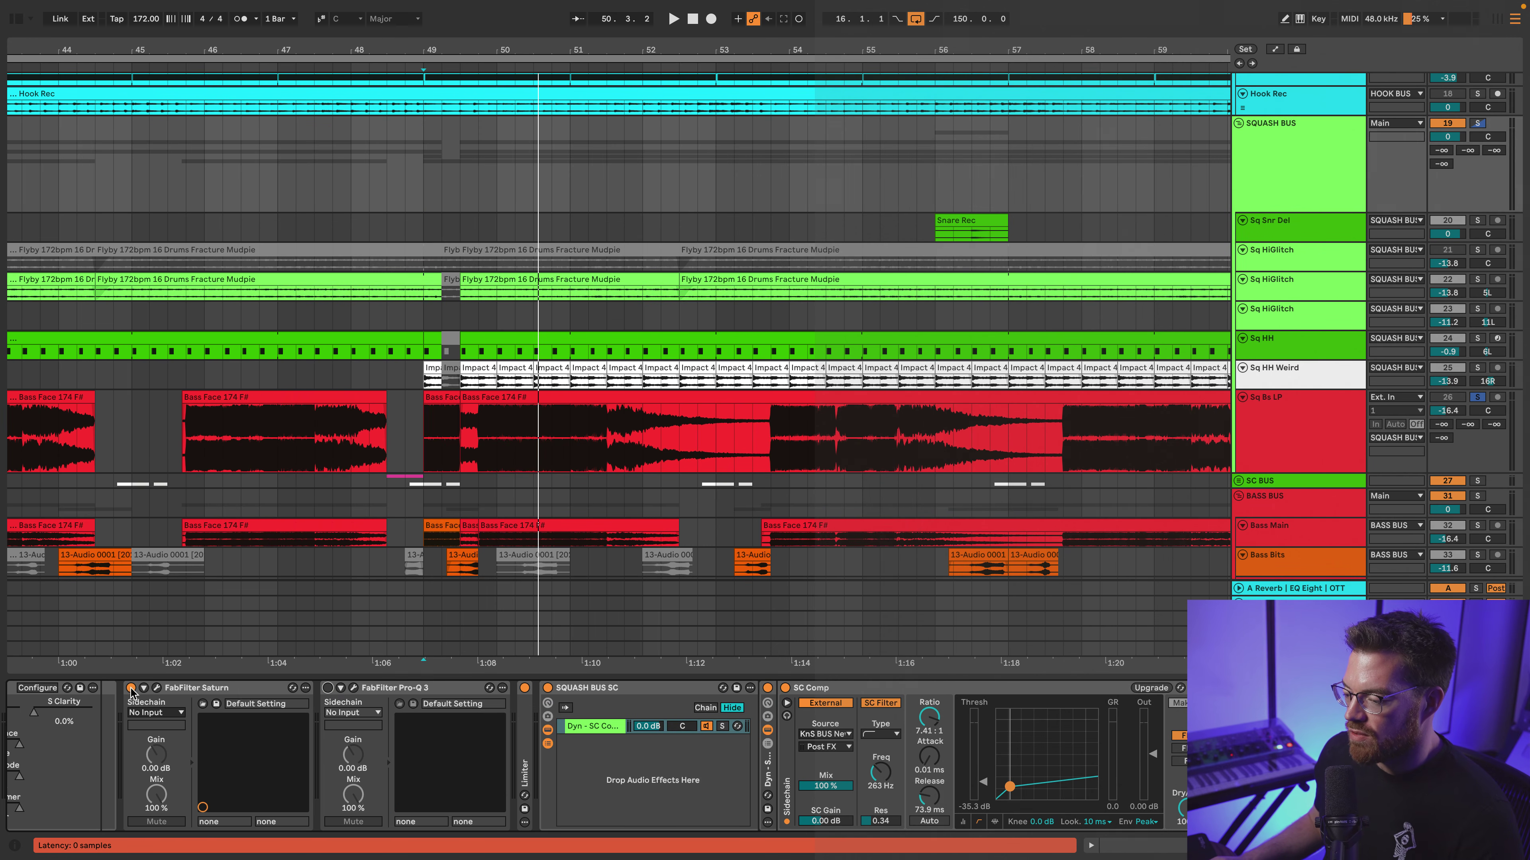
key("space")
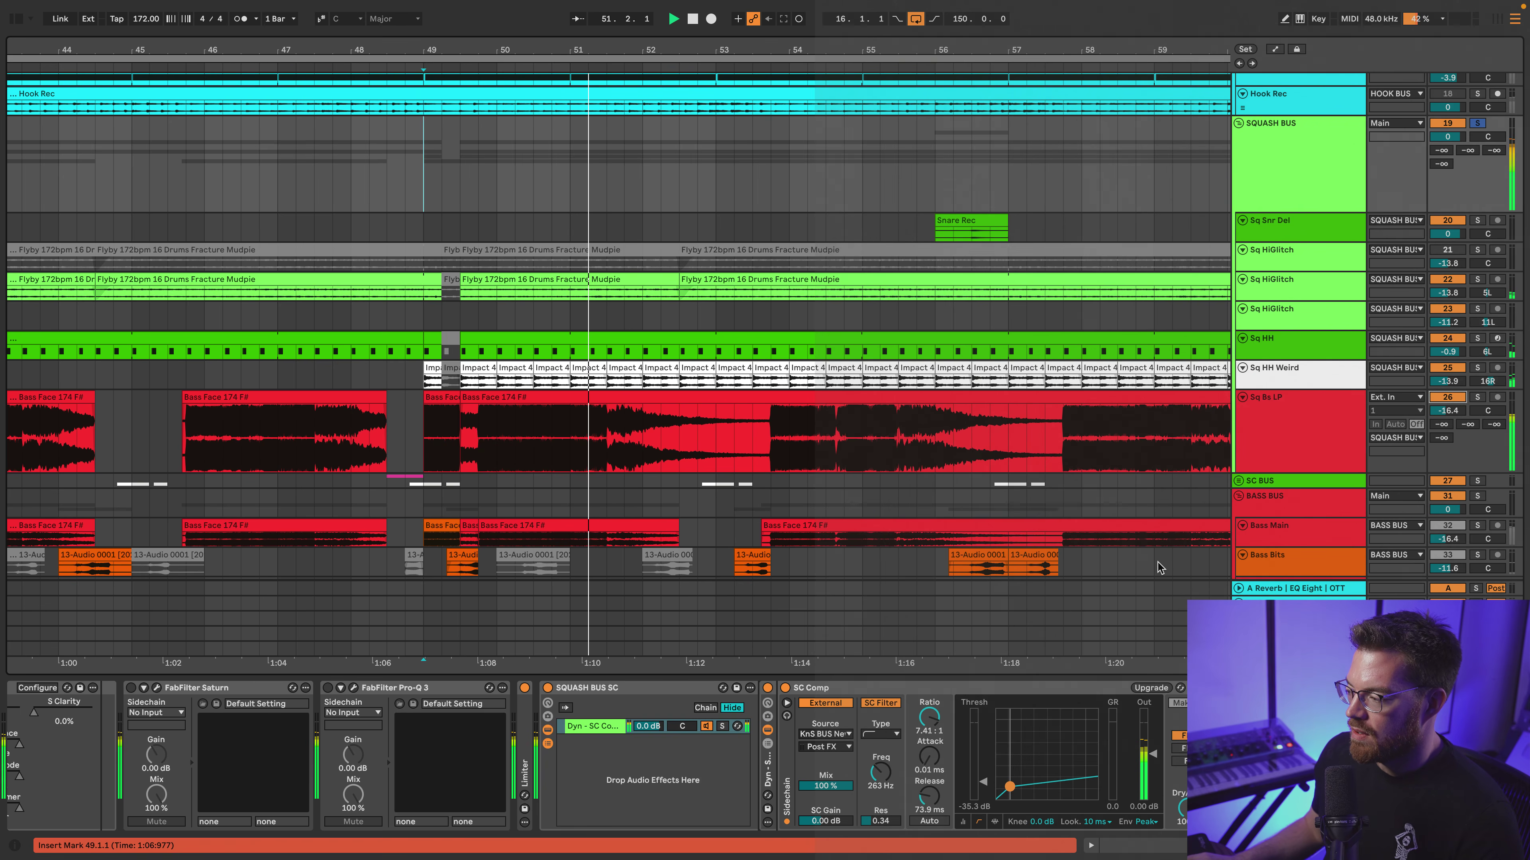
left_click(1328, 422)
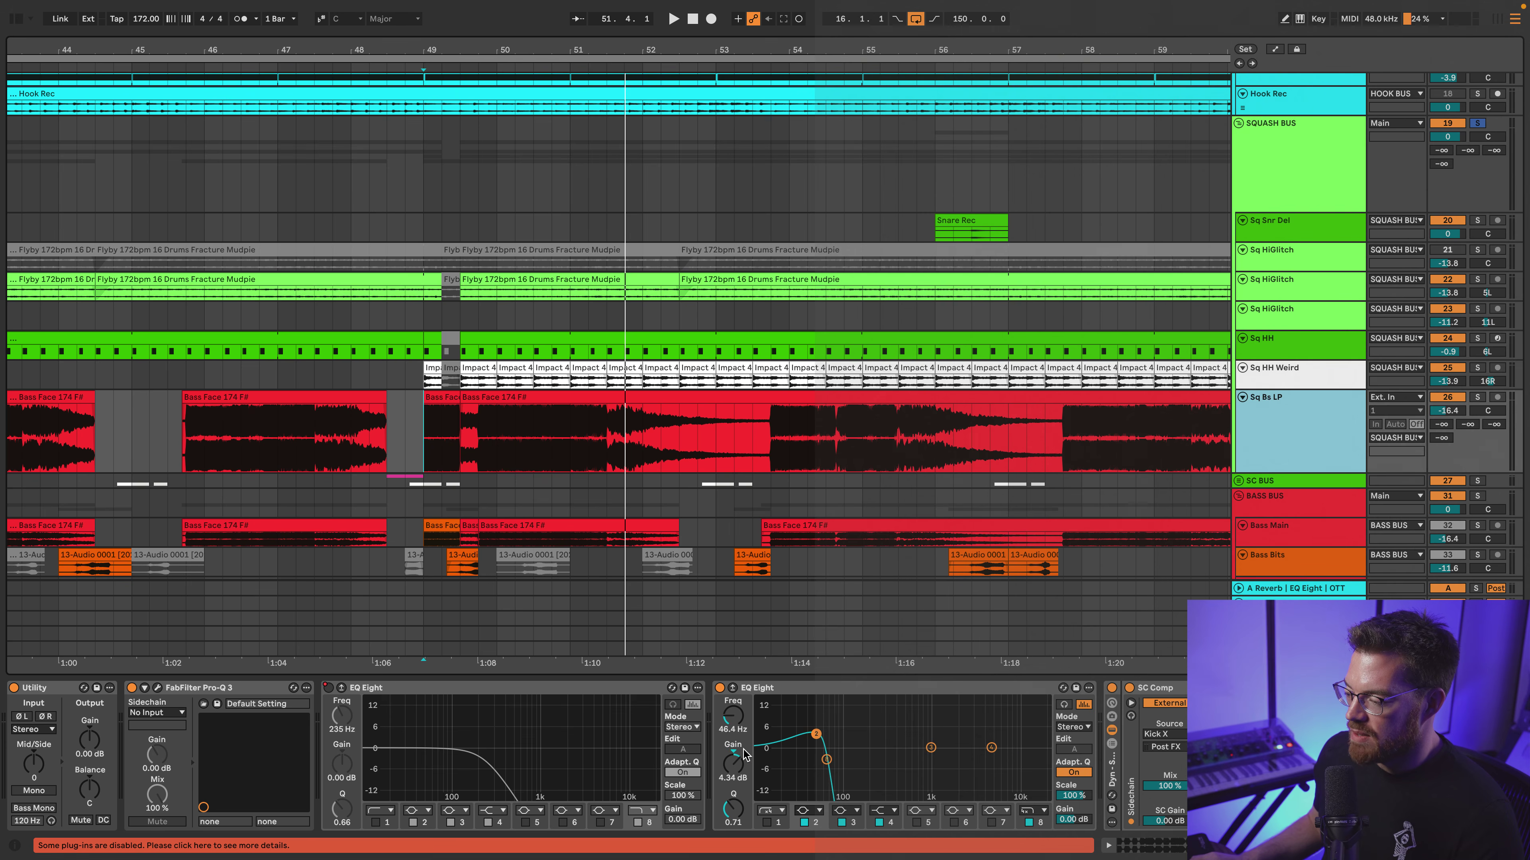
scroll(796, 762, "right", 3)
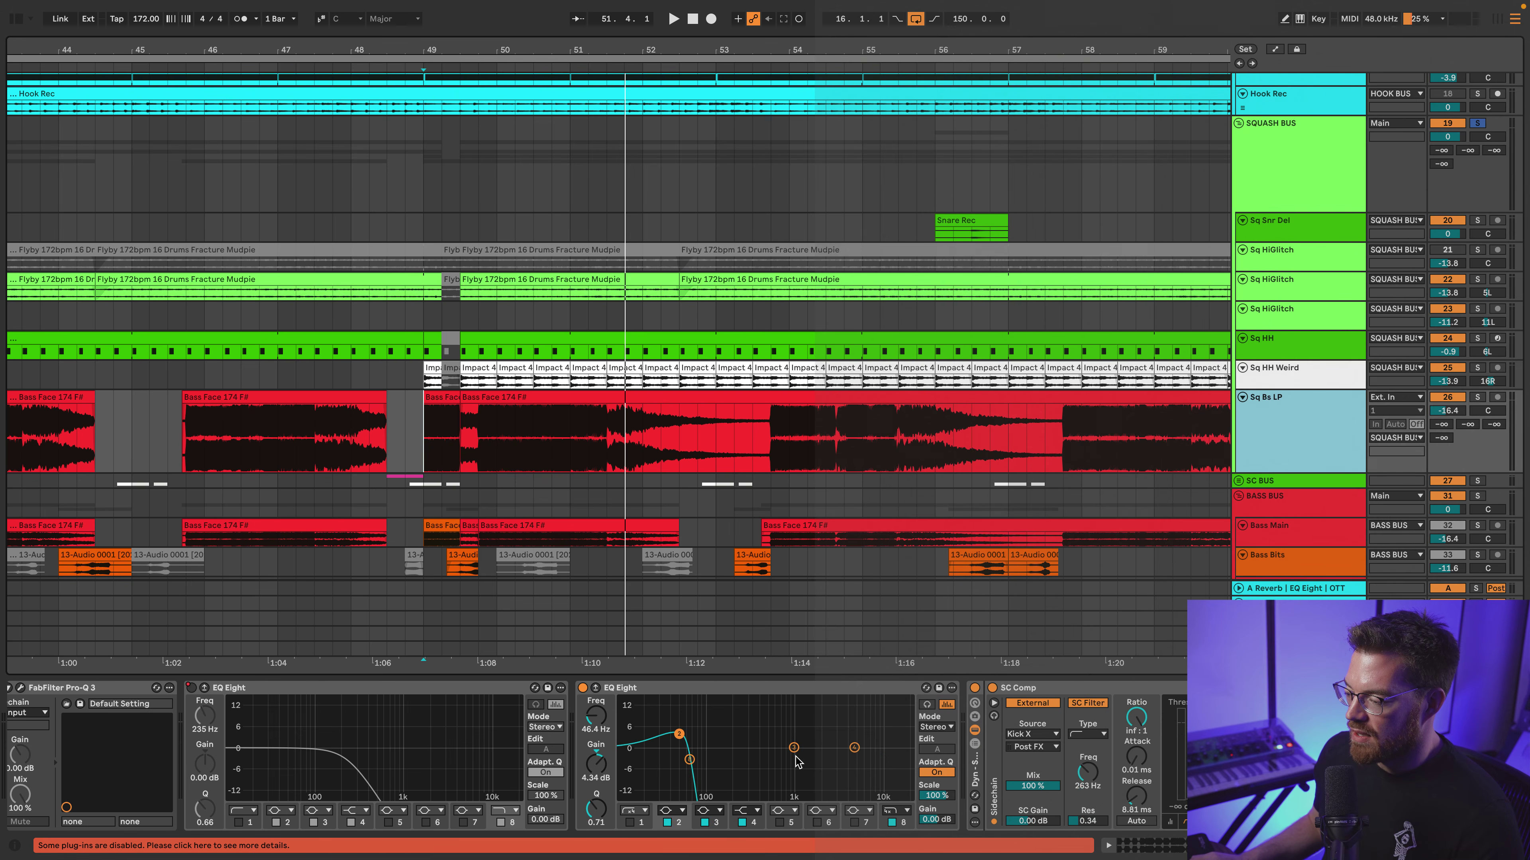
Reactivate FabFilter Saturn on SQUASH BUS, open its window and play the bus from bar 49 with the saturation on
left_click(1285, 184)
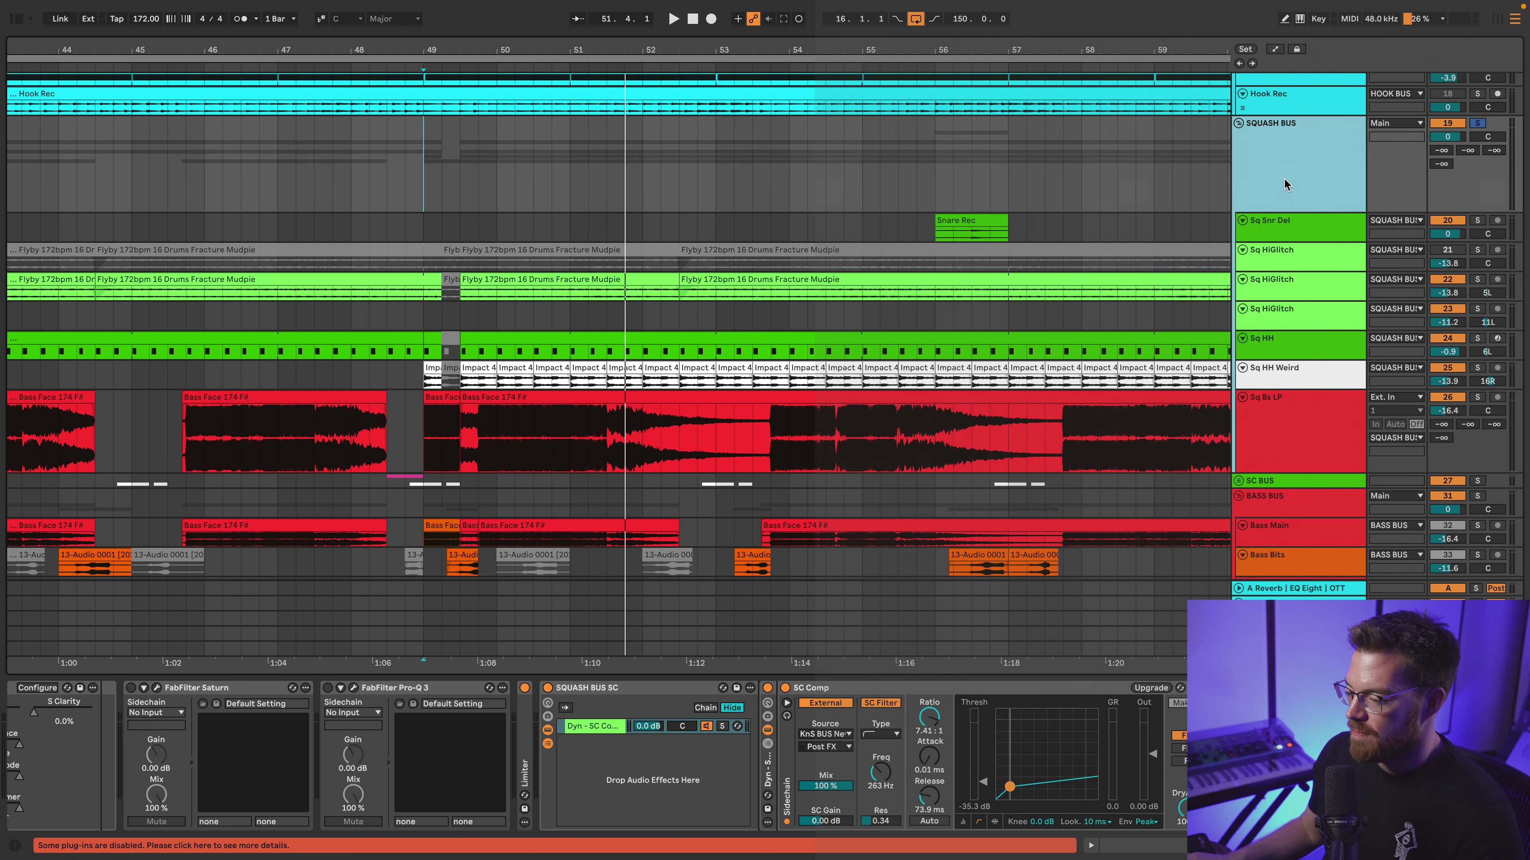
left_click(131, 688)
left_click(157, 688)
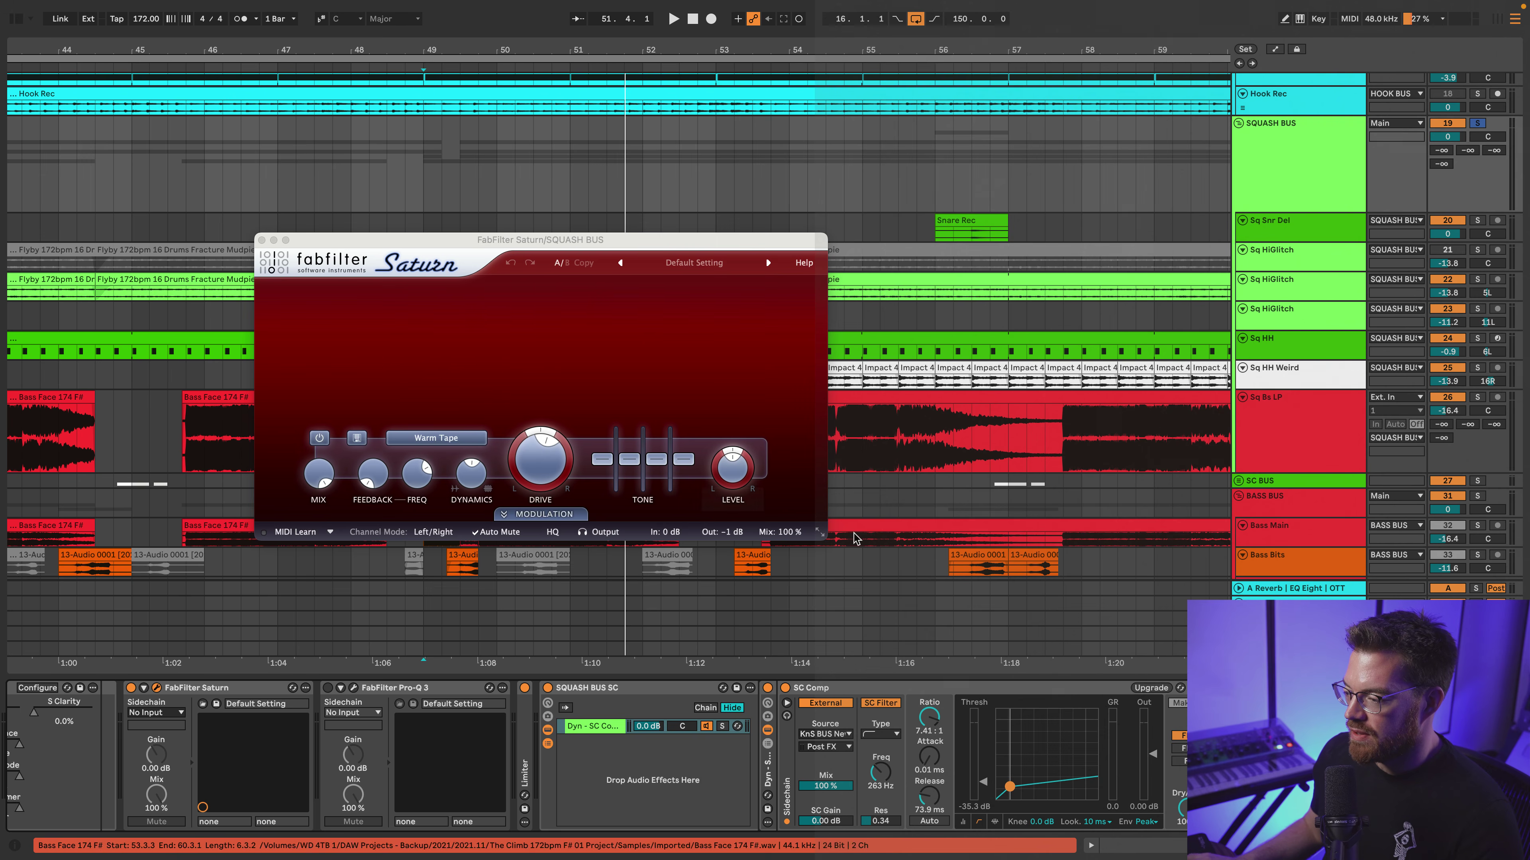
key("space")
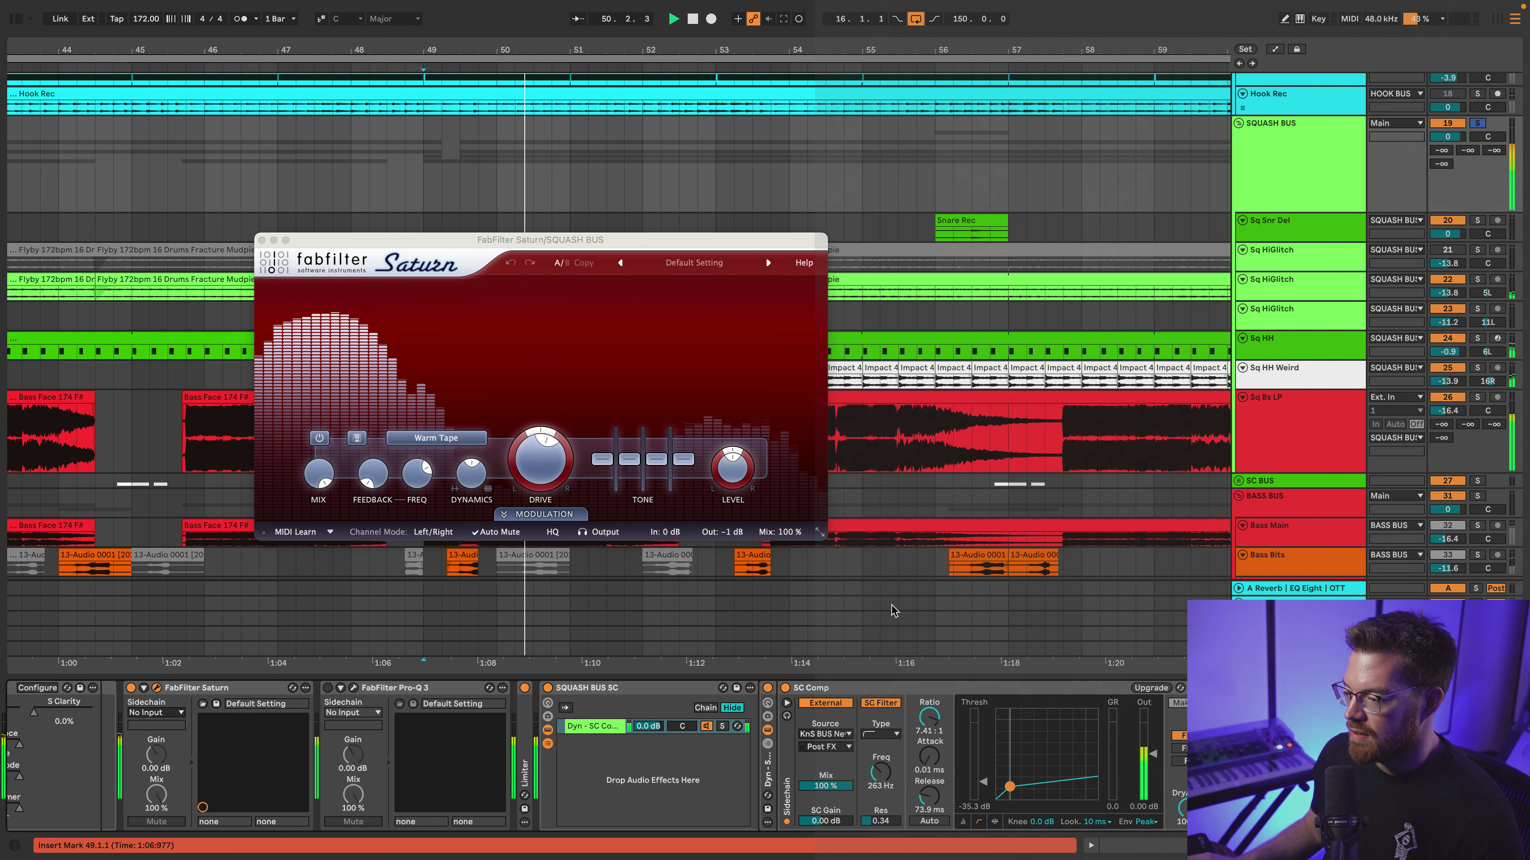
key("space")
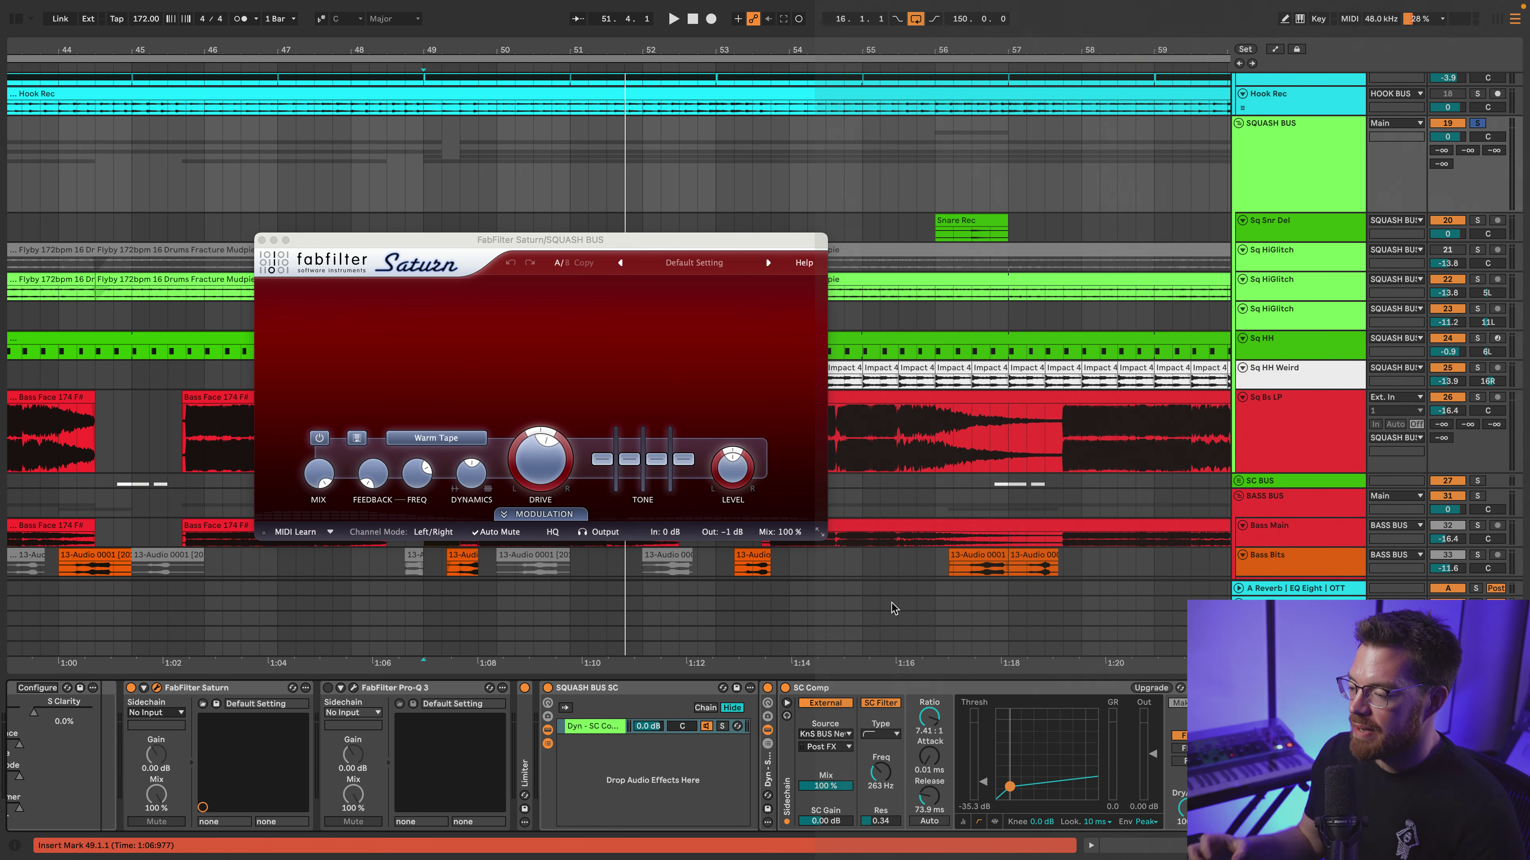
key("space")
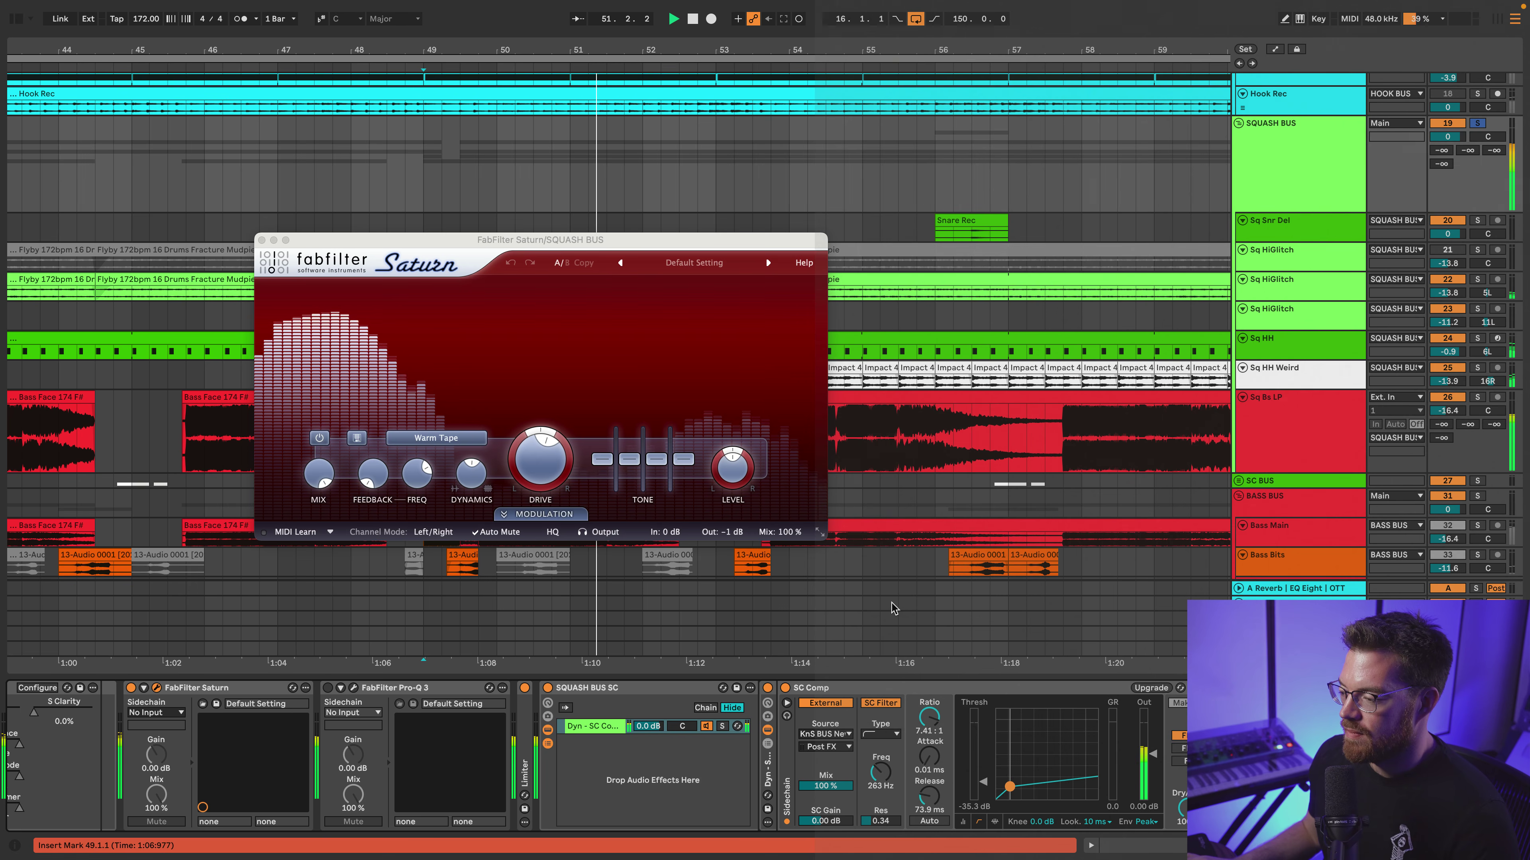
Reactivate and review FabFilter Pro-Q 3 on SQUASH BUS and close the open plug-in windows
left_click(353, 688)
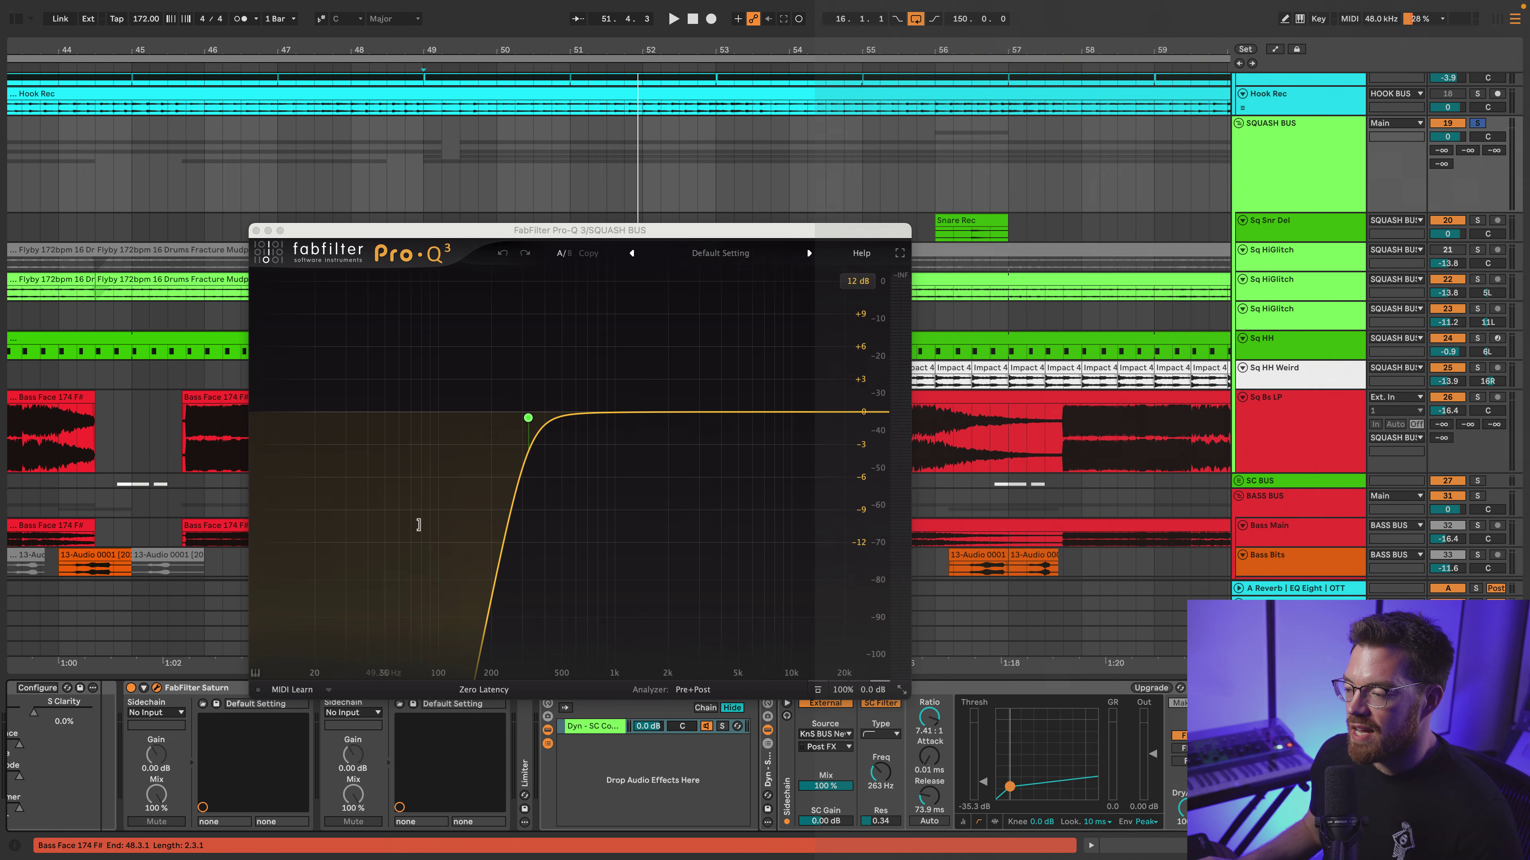
left_click(256, 230)
left_click(261, 241)
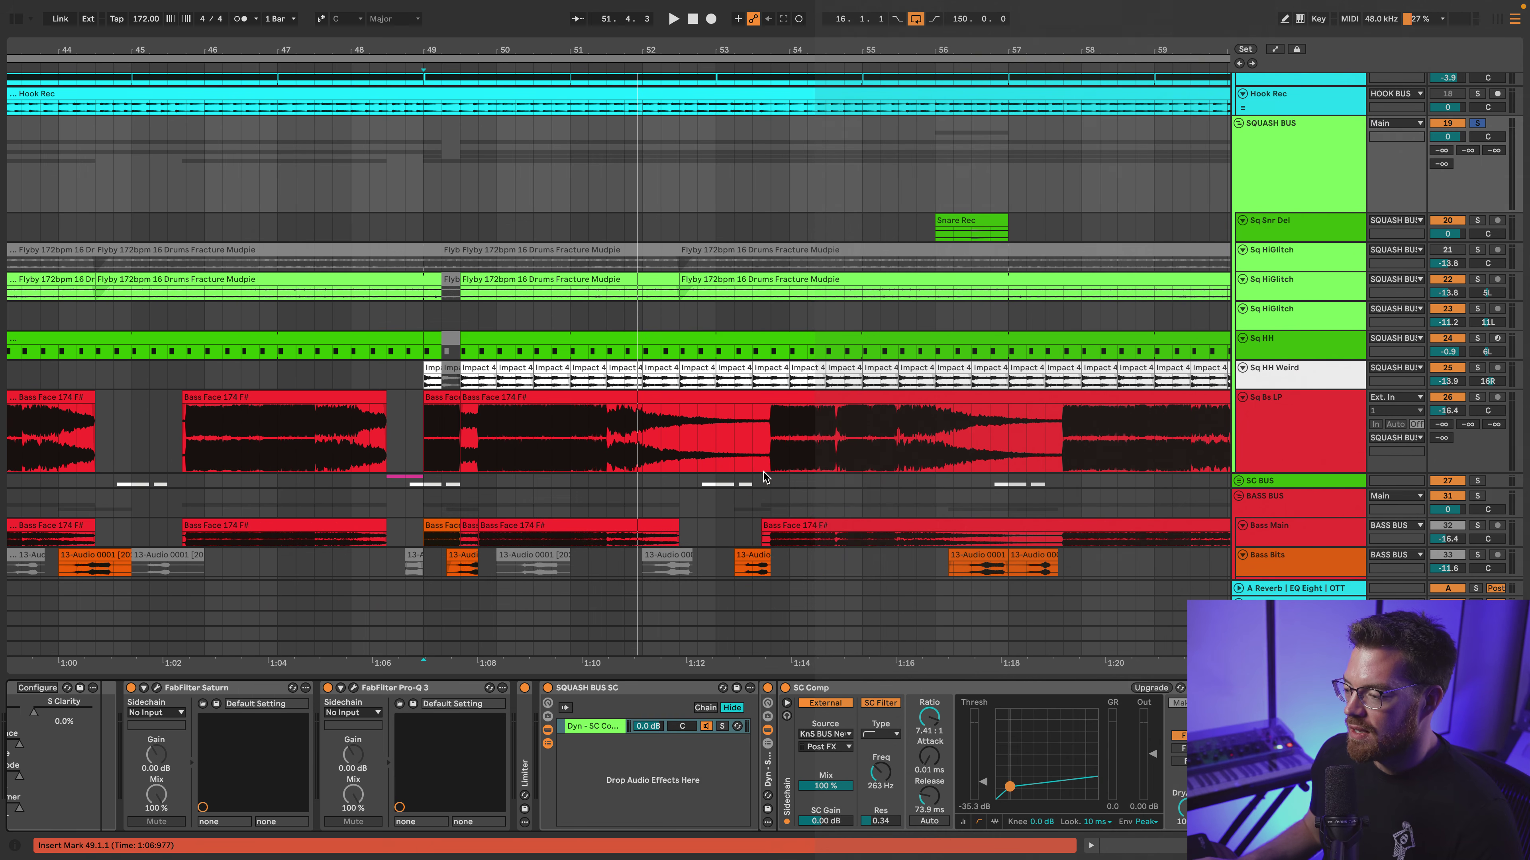
Compare the device chains of Bass Main, Sq Bs LP and SQUASH BUS, and play the soloed bus from bar 49
scroll(723, 362, "down", 2)
left_click(1274, 493)
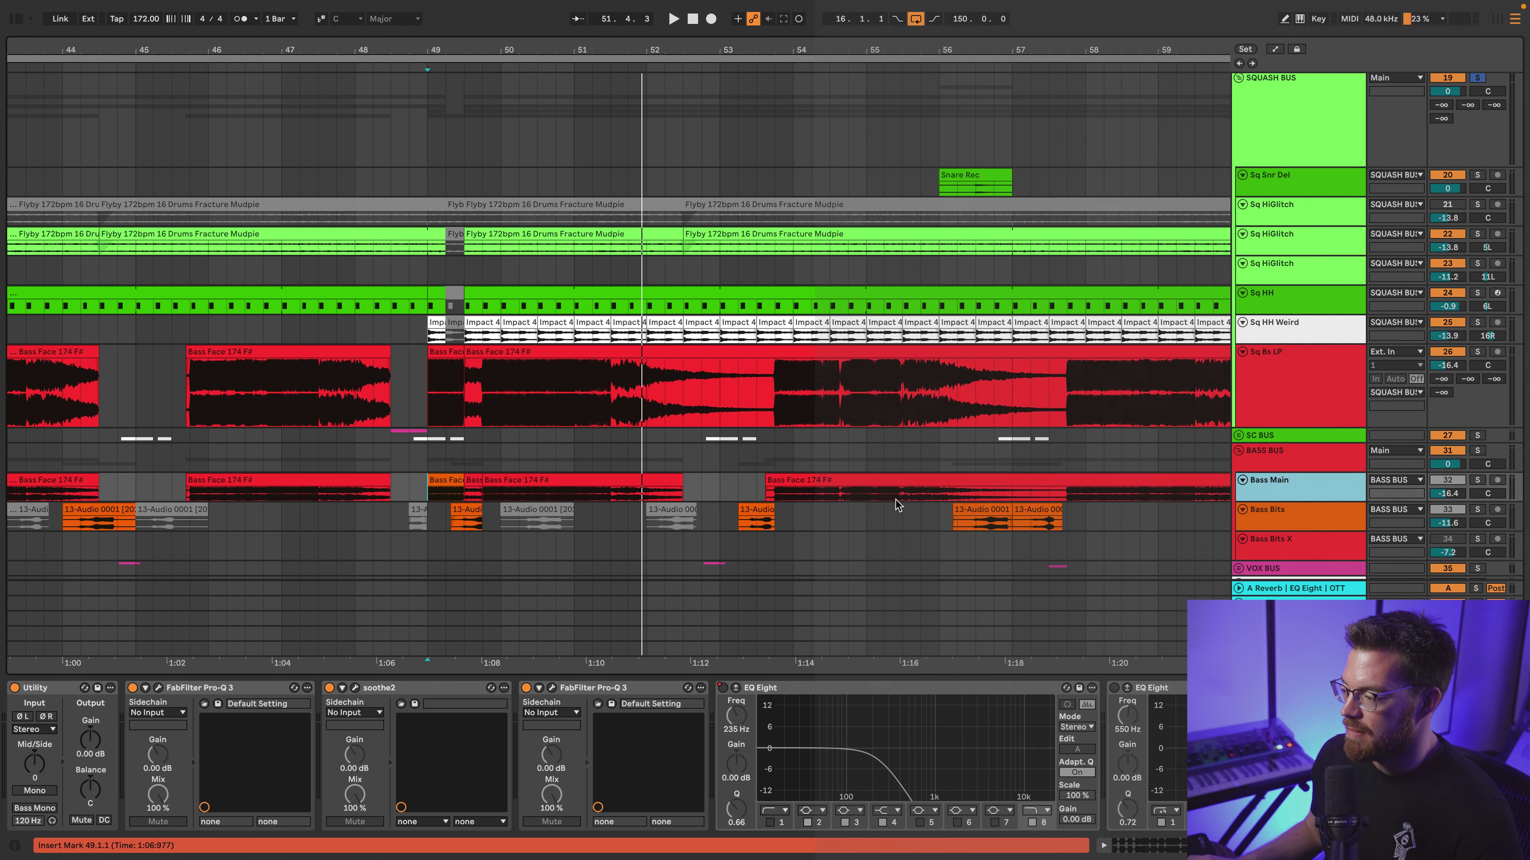
left_click(1280, 386)
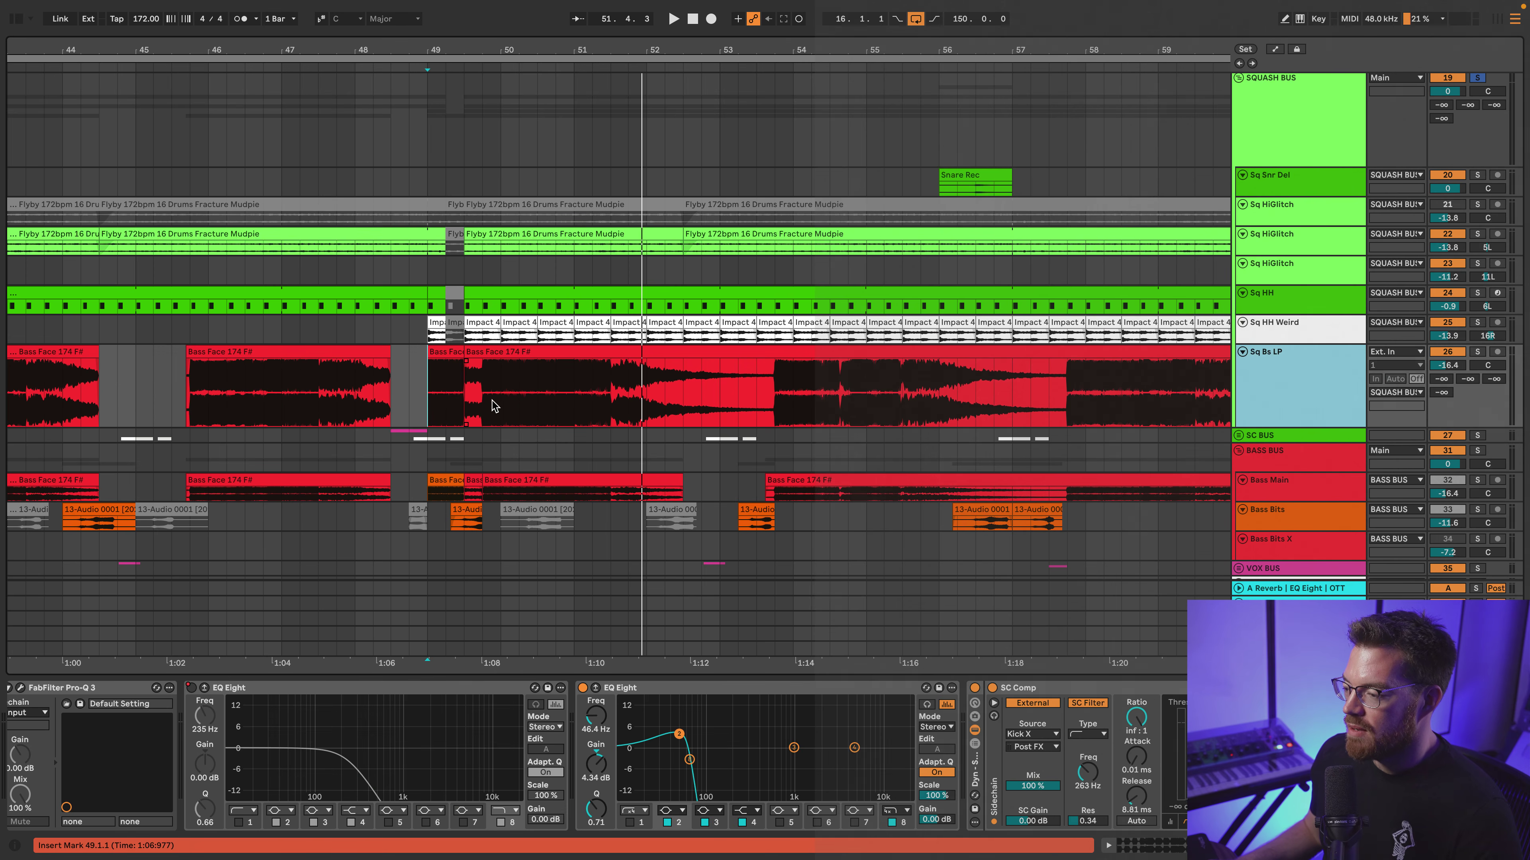
scroll(538, 434, "up", 2)
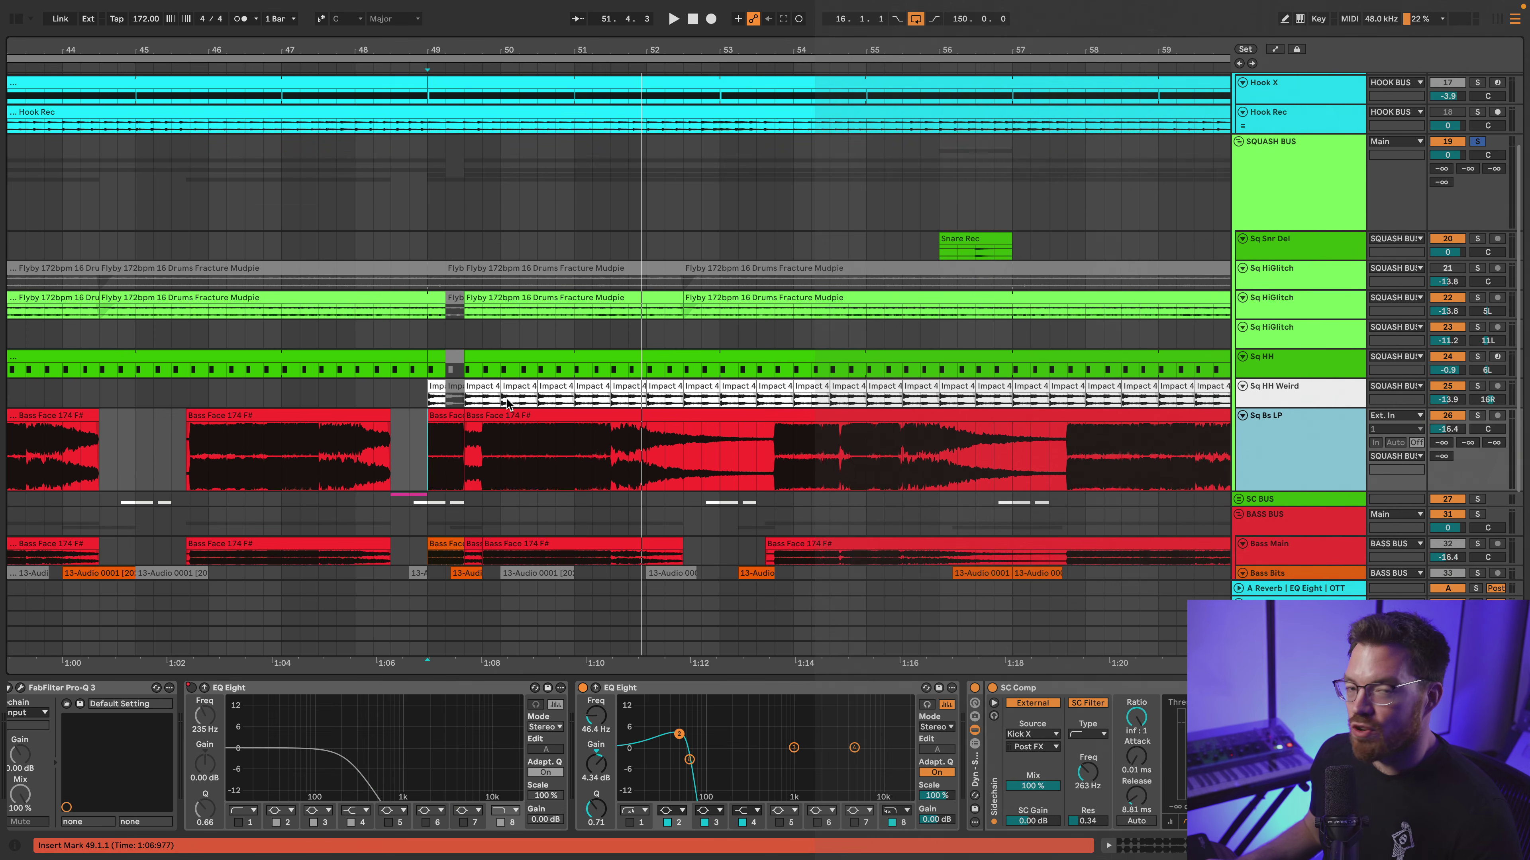
left_click(1238, 202)
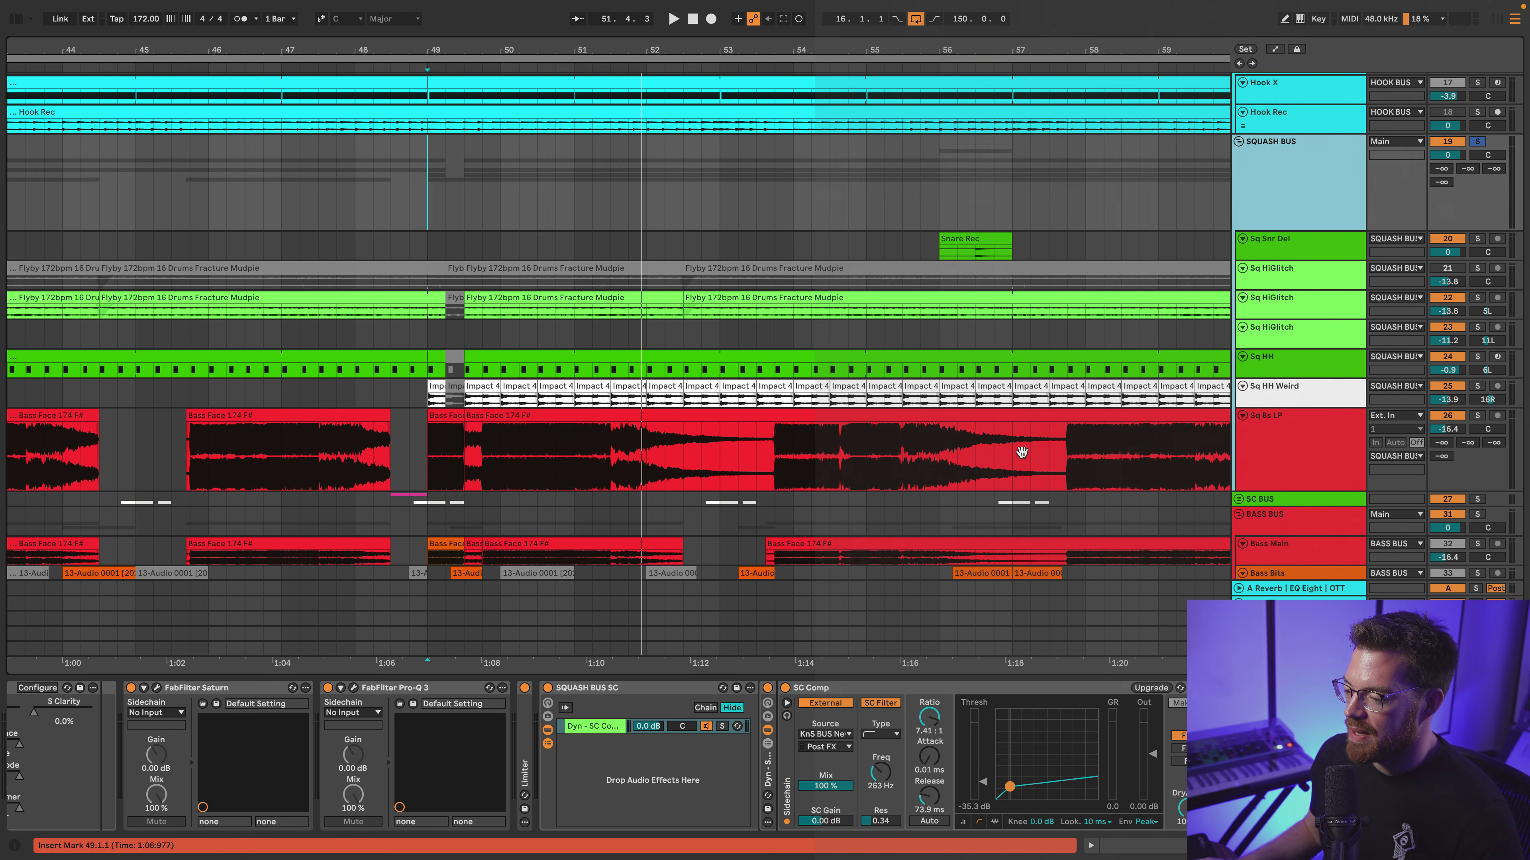
key("space")
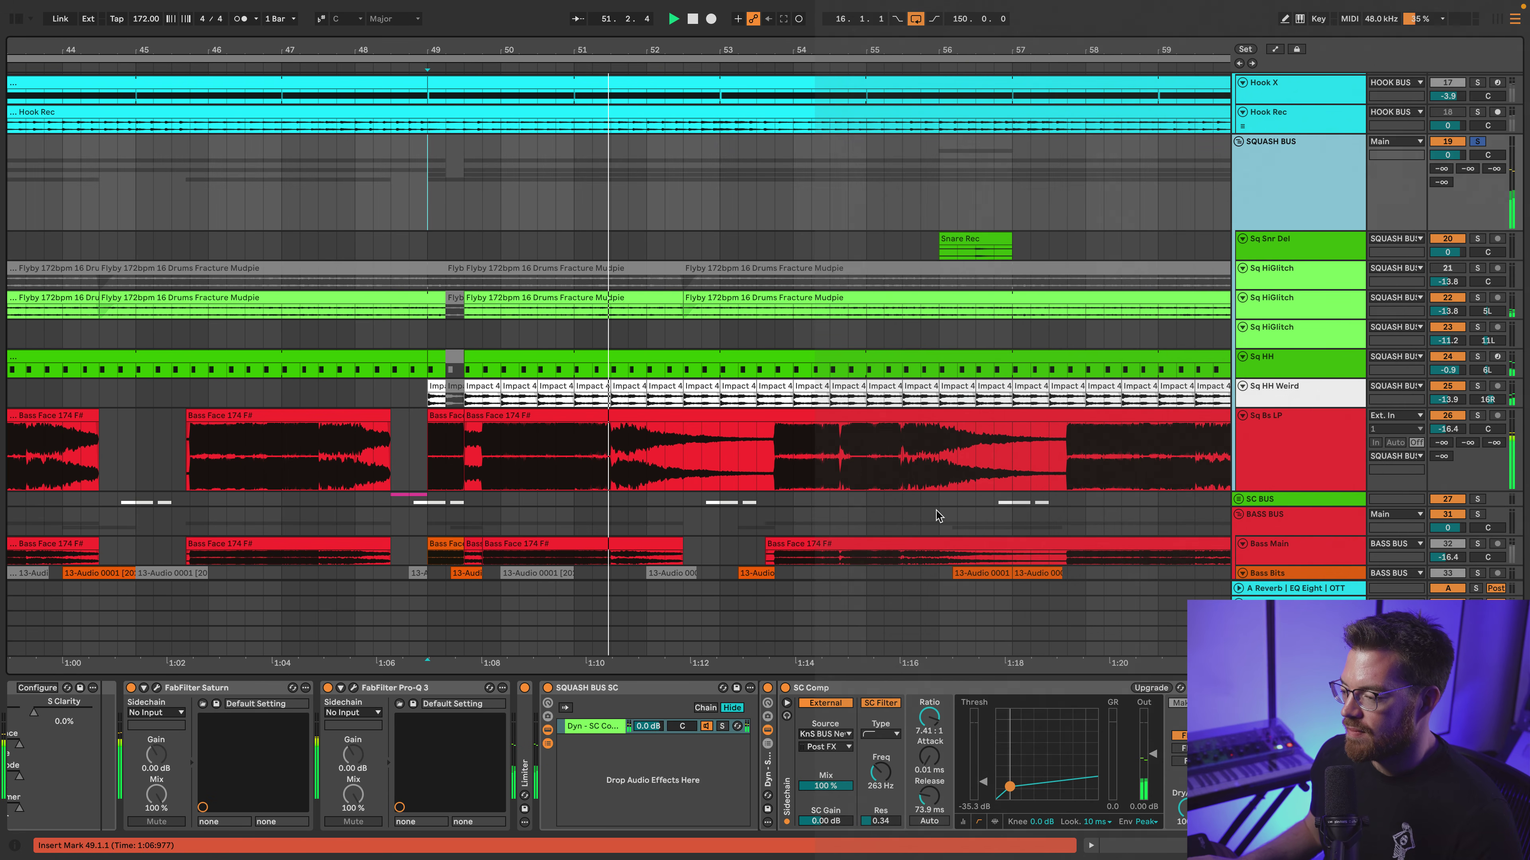
key("space")
Solo the Minosaur - Dead Climb reference track and play it from bar 49
scroll(429, 529, "down", 5)
left_click(428, 529)
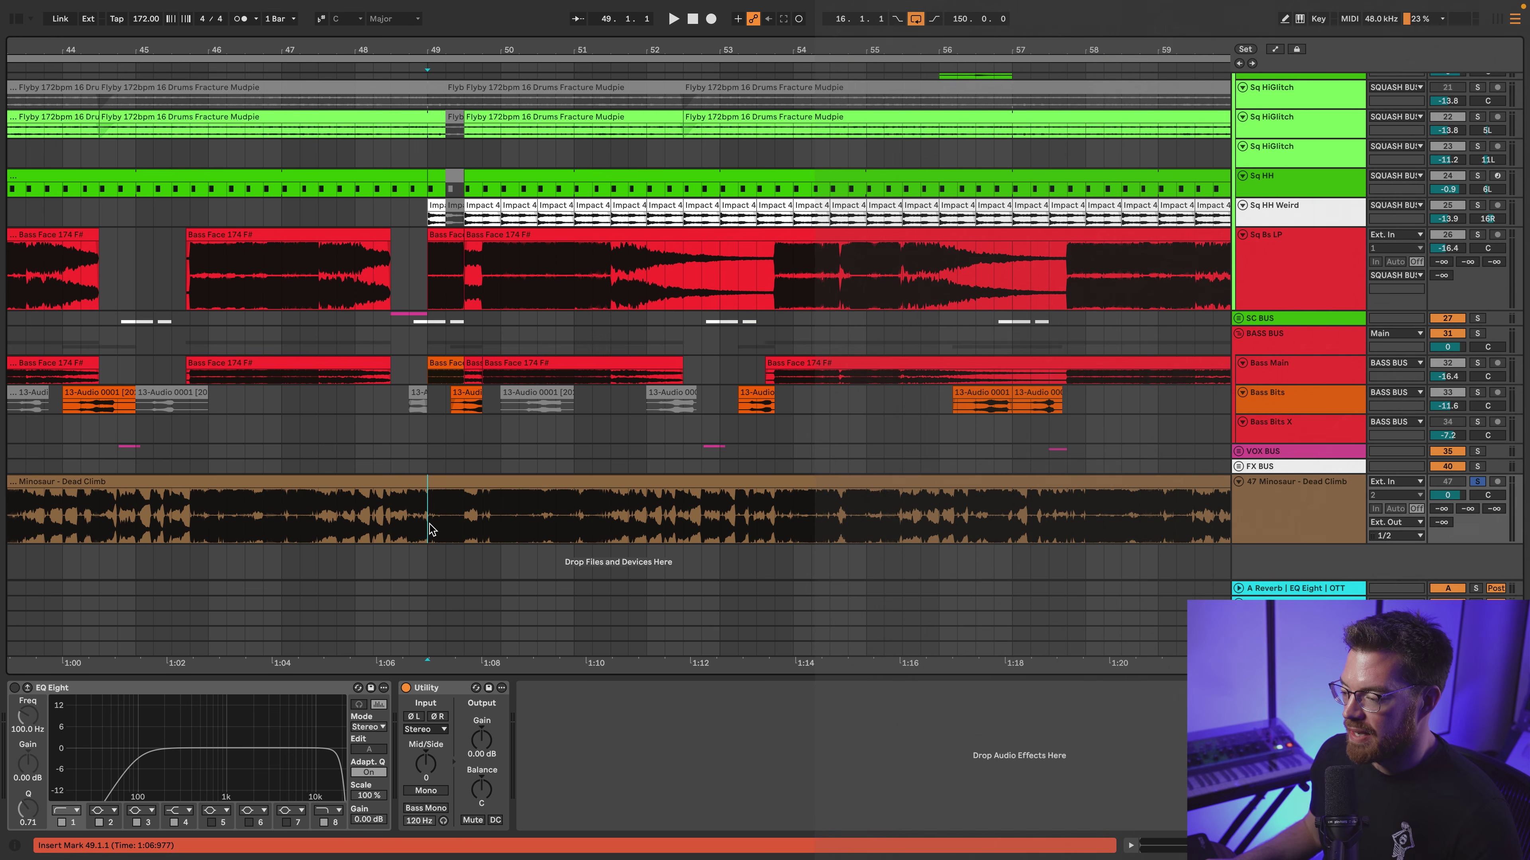
key("space")
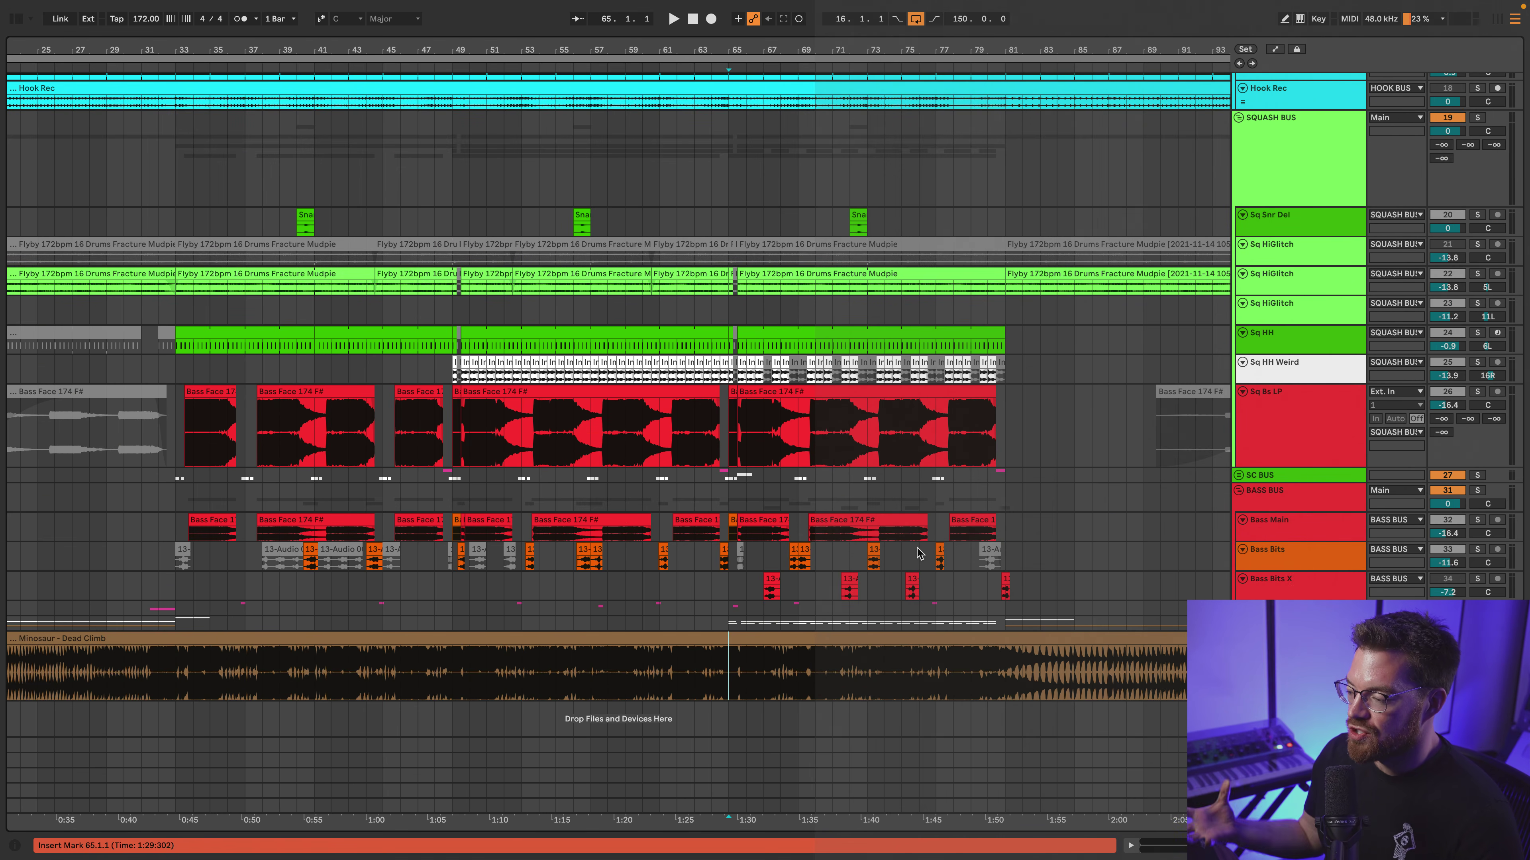
key("space")
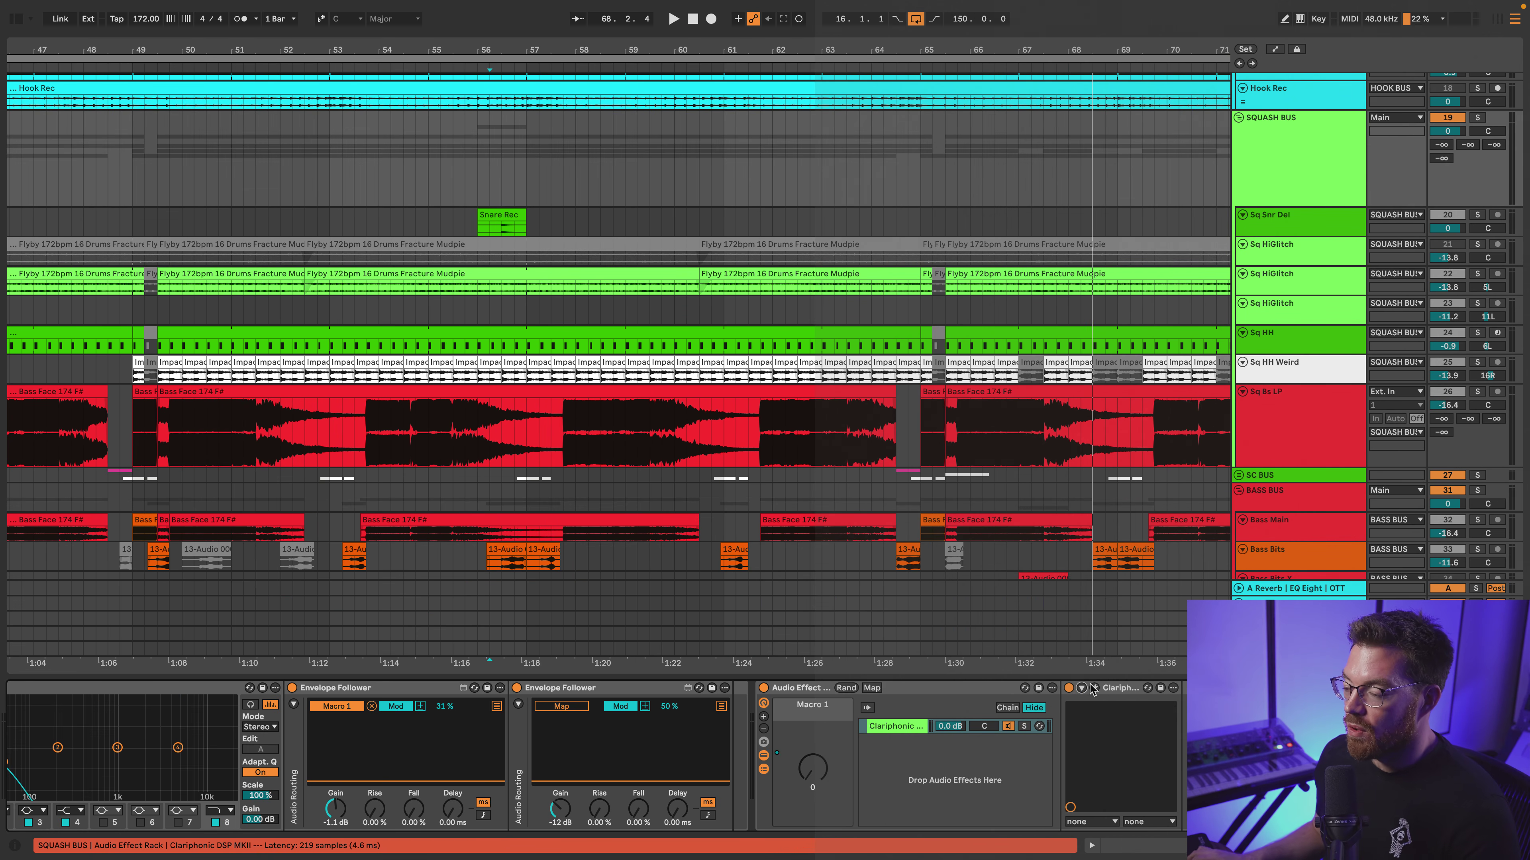
Examine the SQUASH BUS chain: the Dyn - SC Comp rack, EQ Eight, both Envelope Followers and the Clariphonic equalizer
scroll(507, 711, "left", 6)
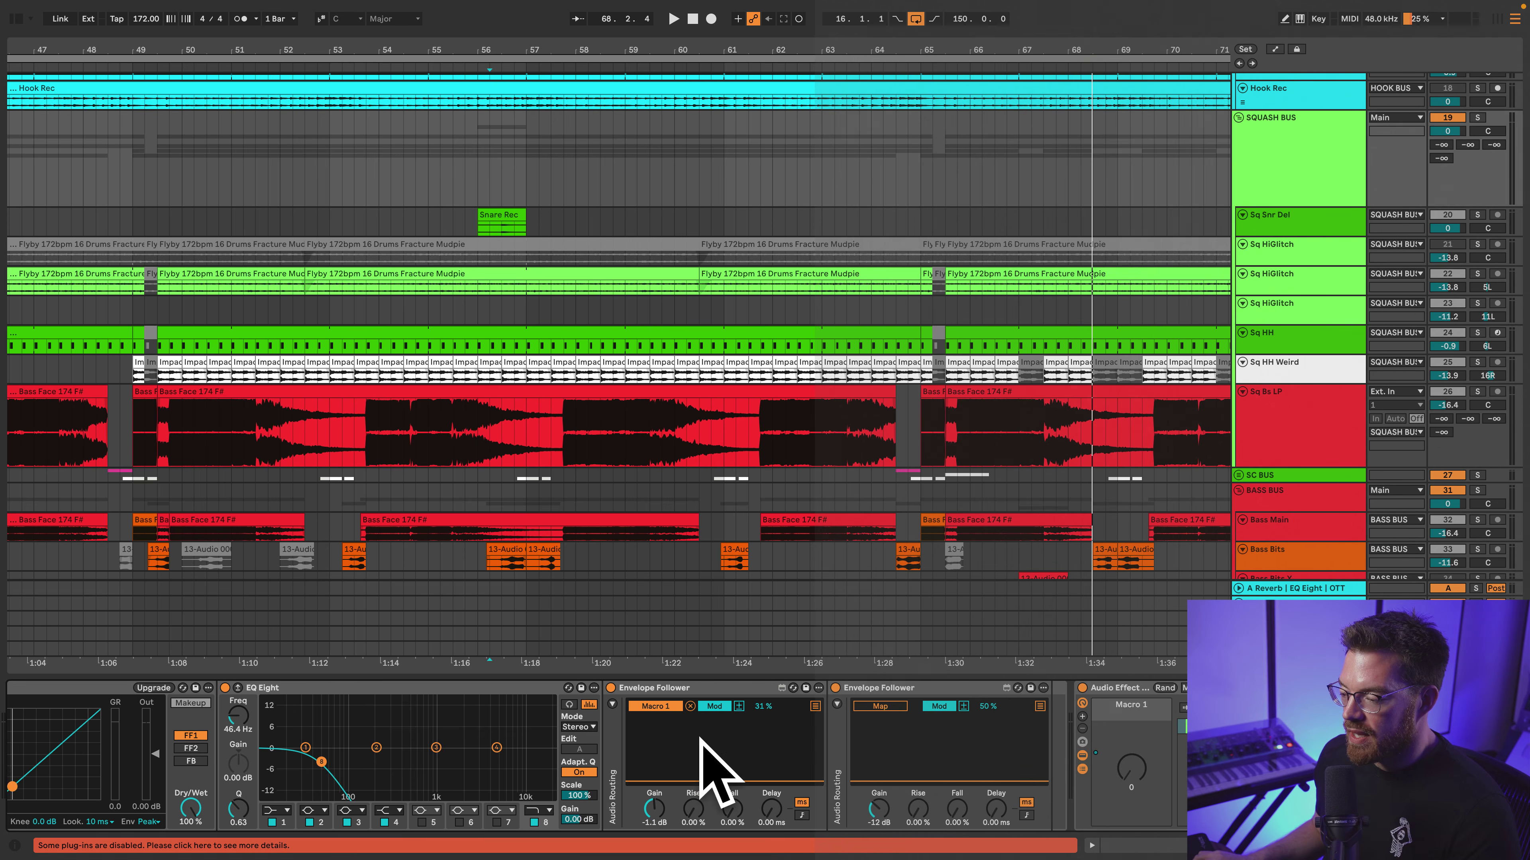
scroll(353, 743, "left", 3)
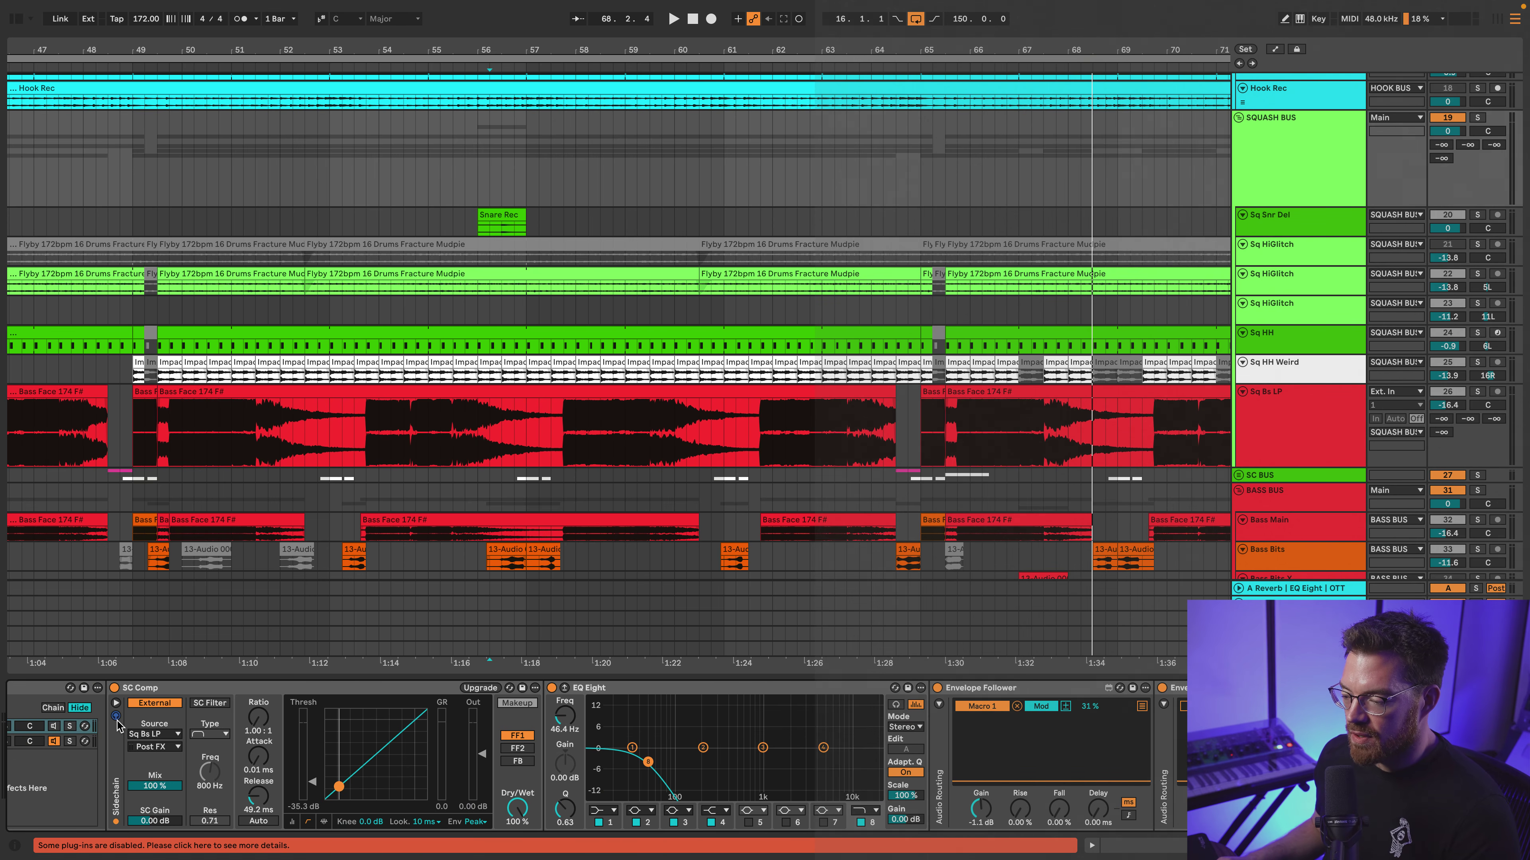
scroll(149, 738, "left", 4)
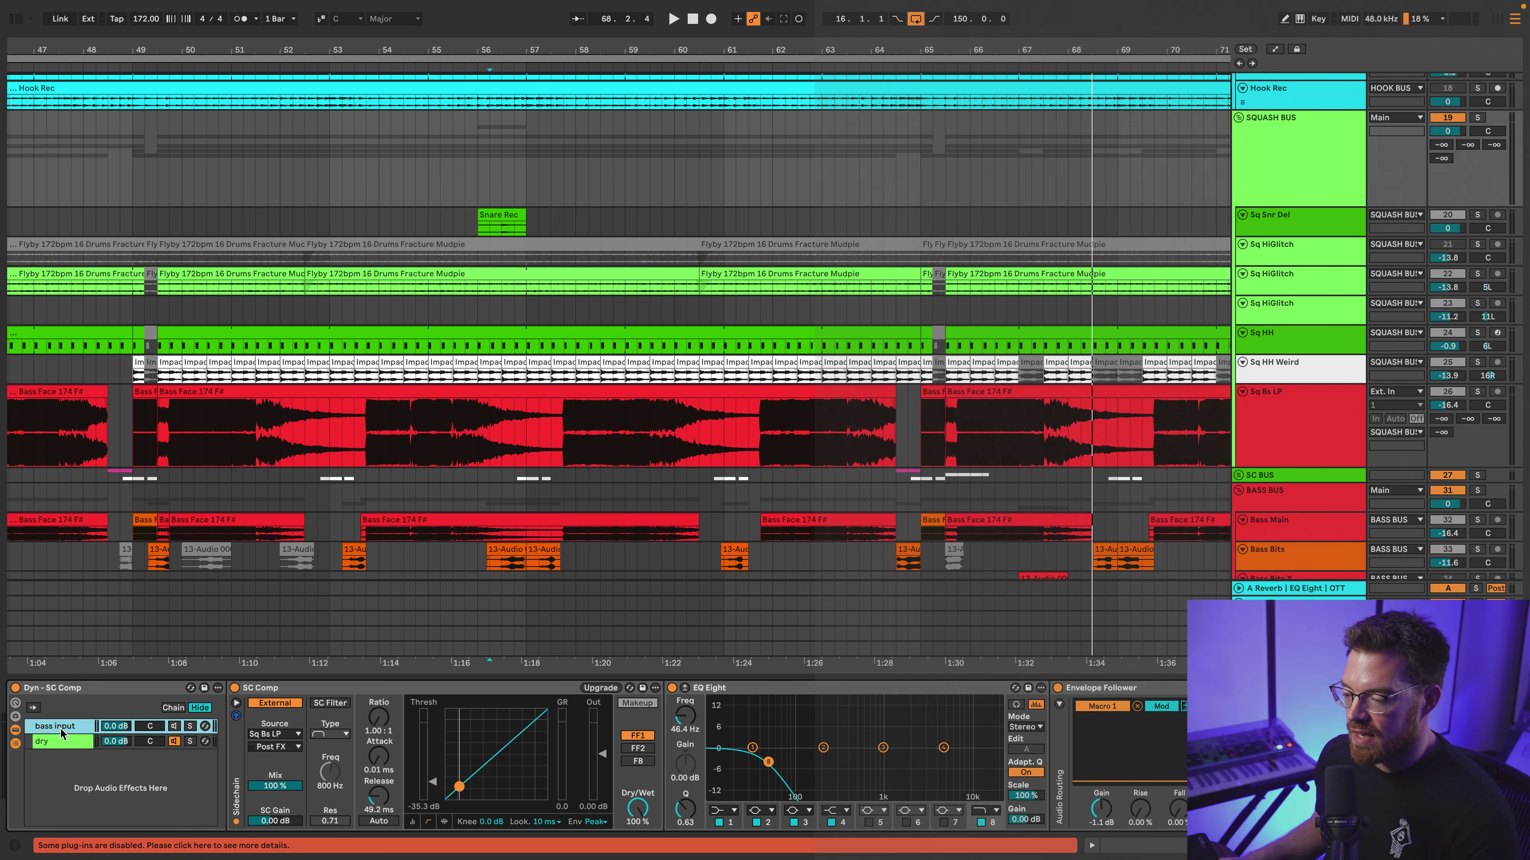
scroll(555, 732, "right", 15)
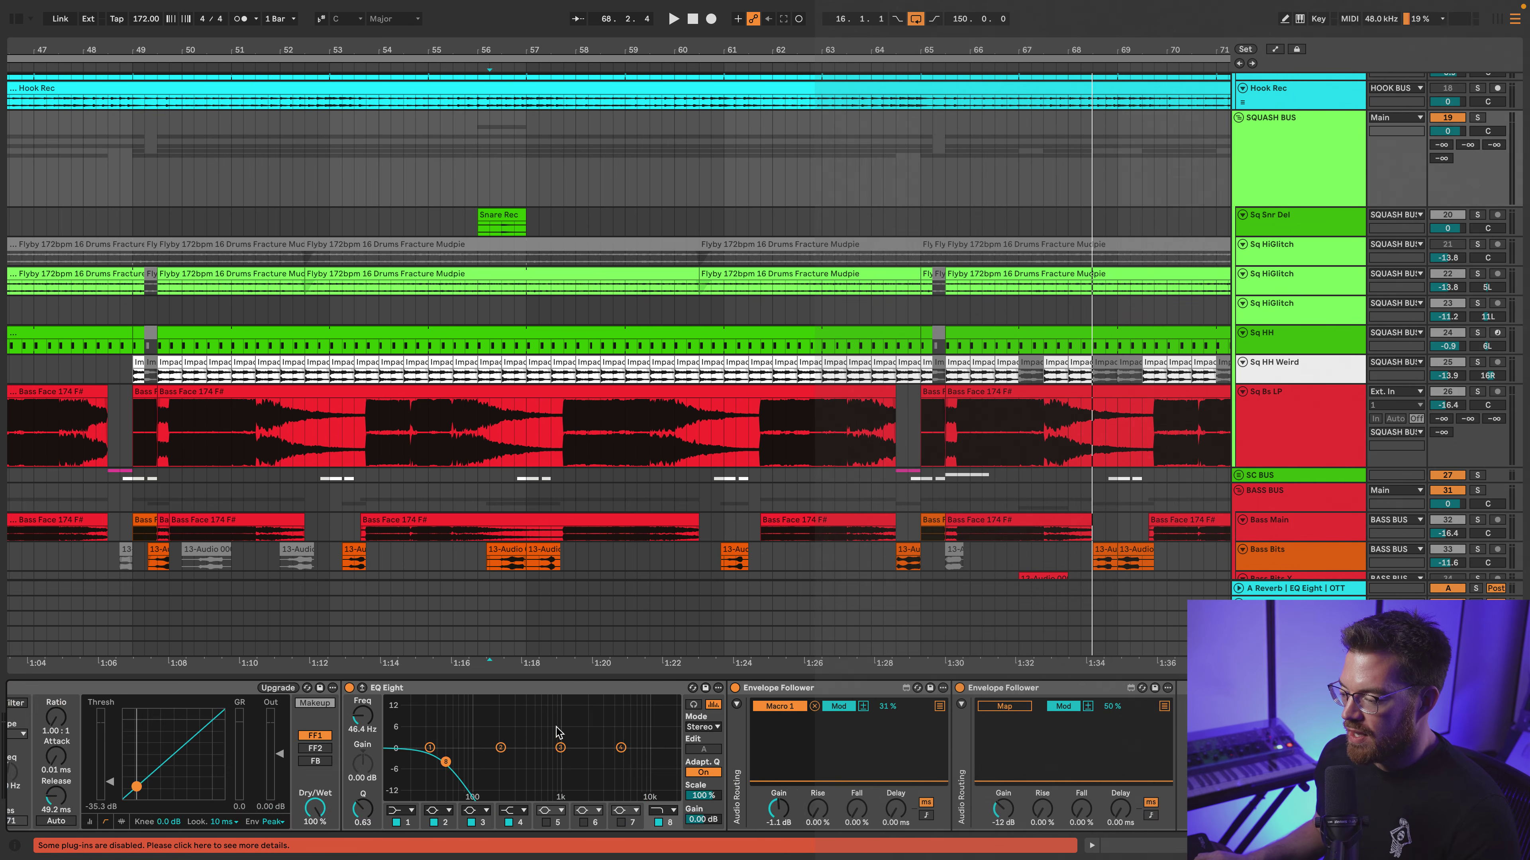
left_click(554, 693)
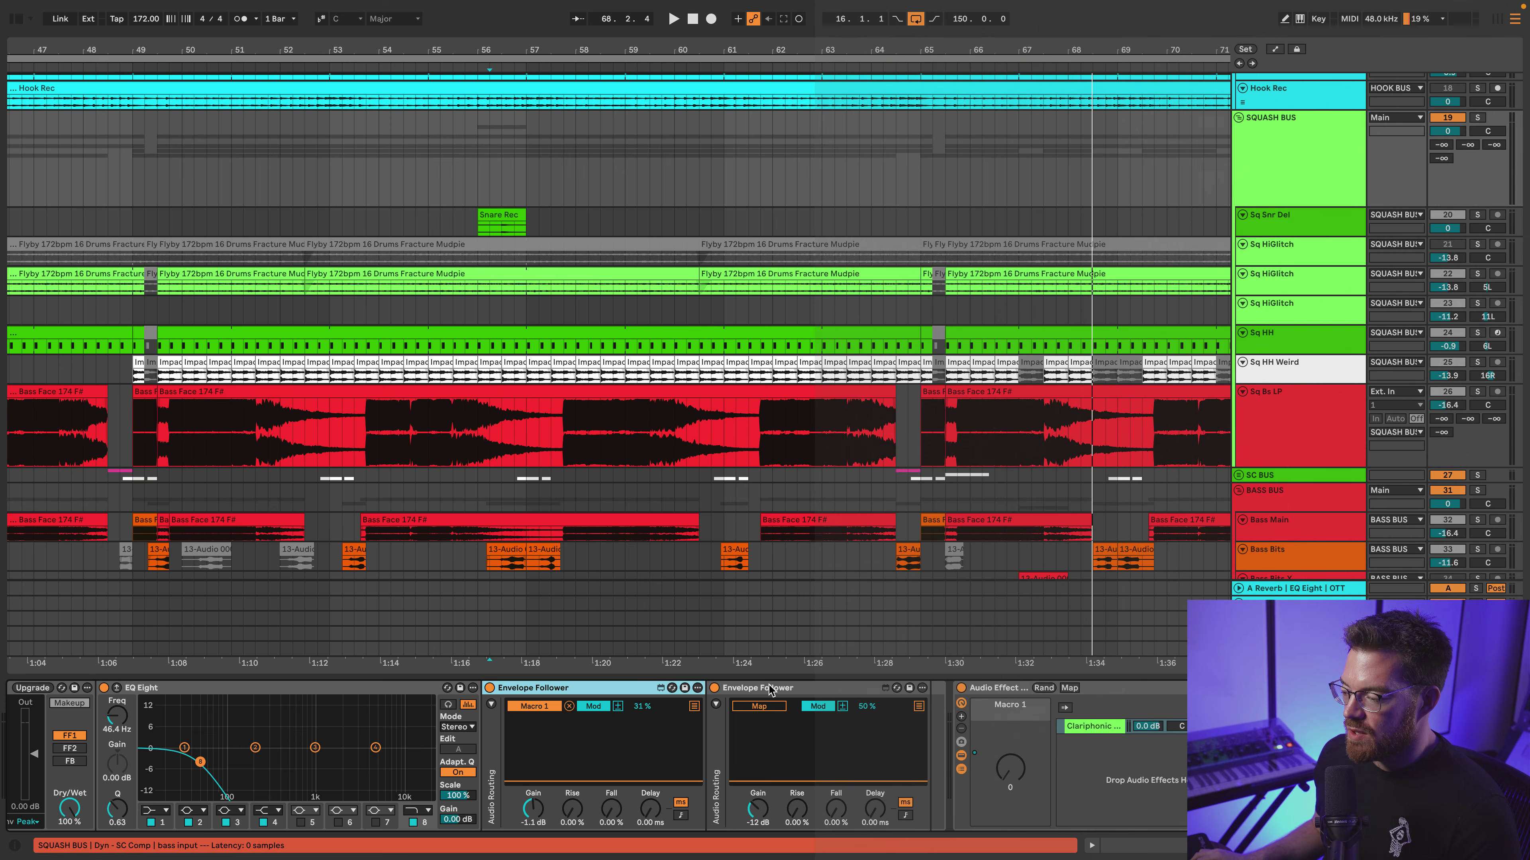
left_click(795, 690)
left_click(625, 689)
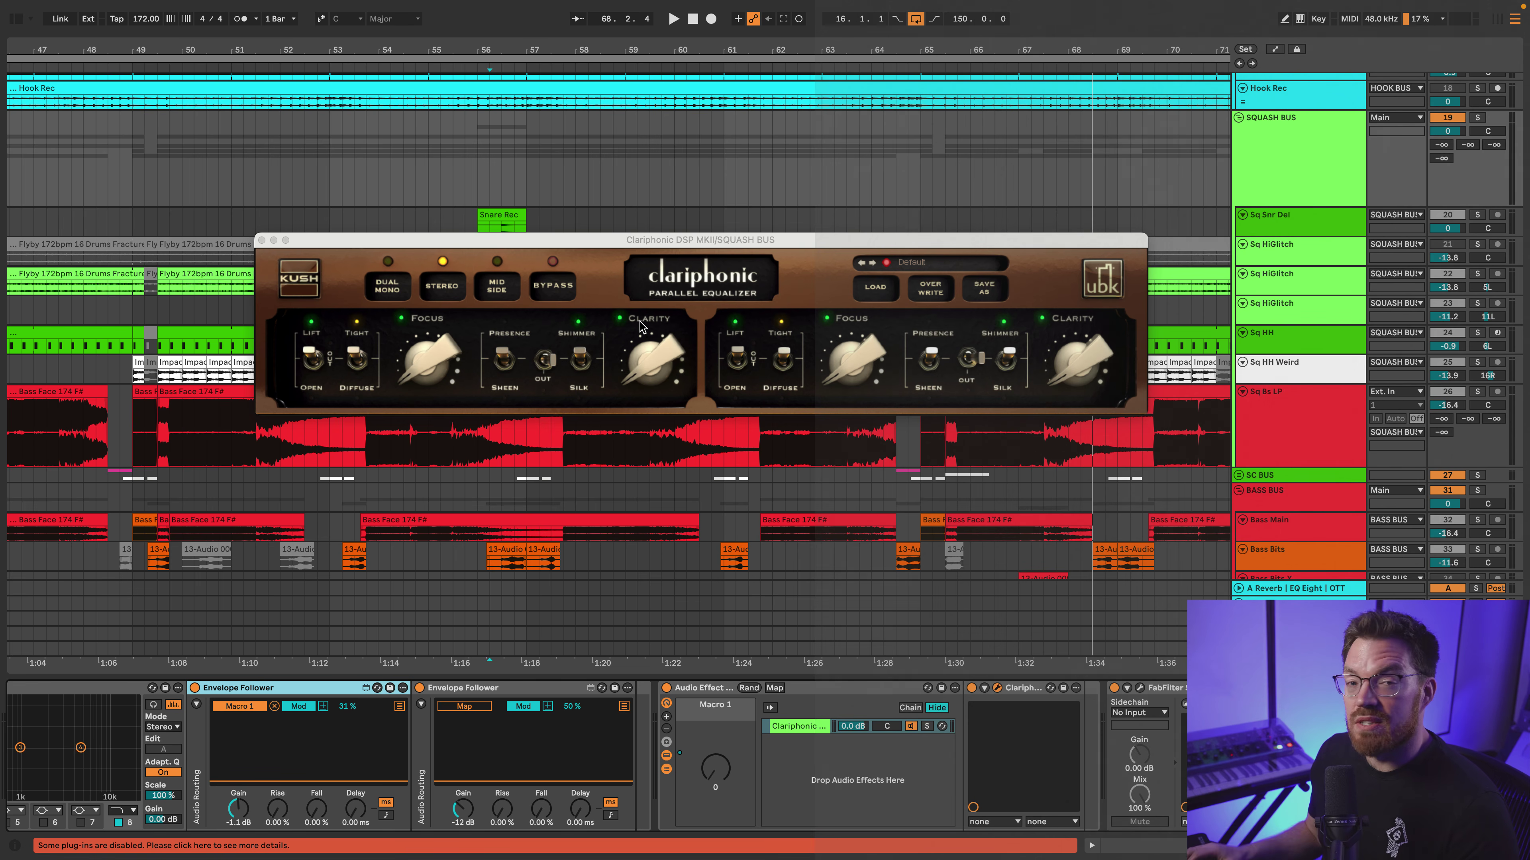
Play the soloed Bass Bits clips one after another around bars 41, 44 and 49
key("space")
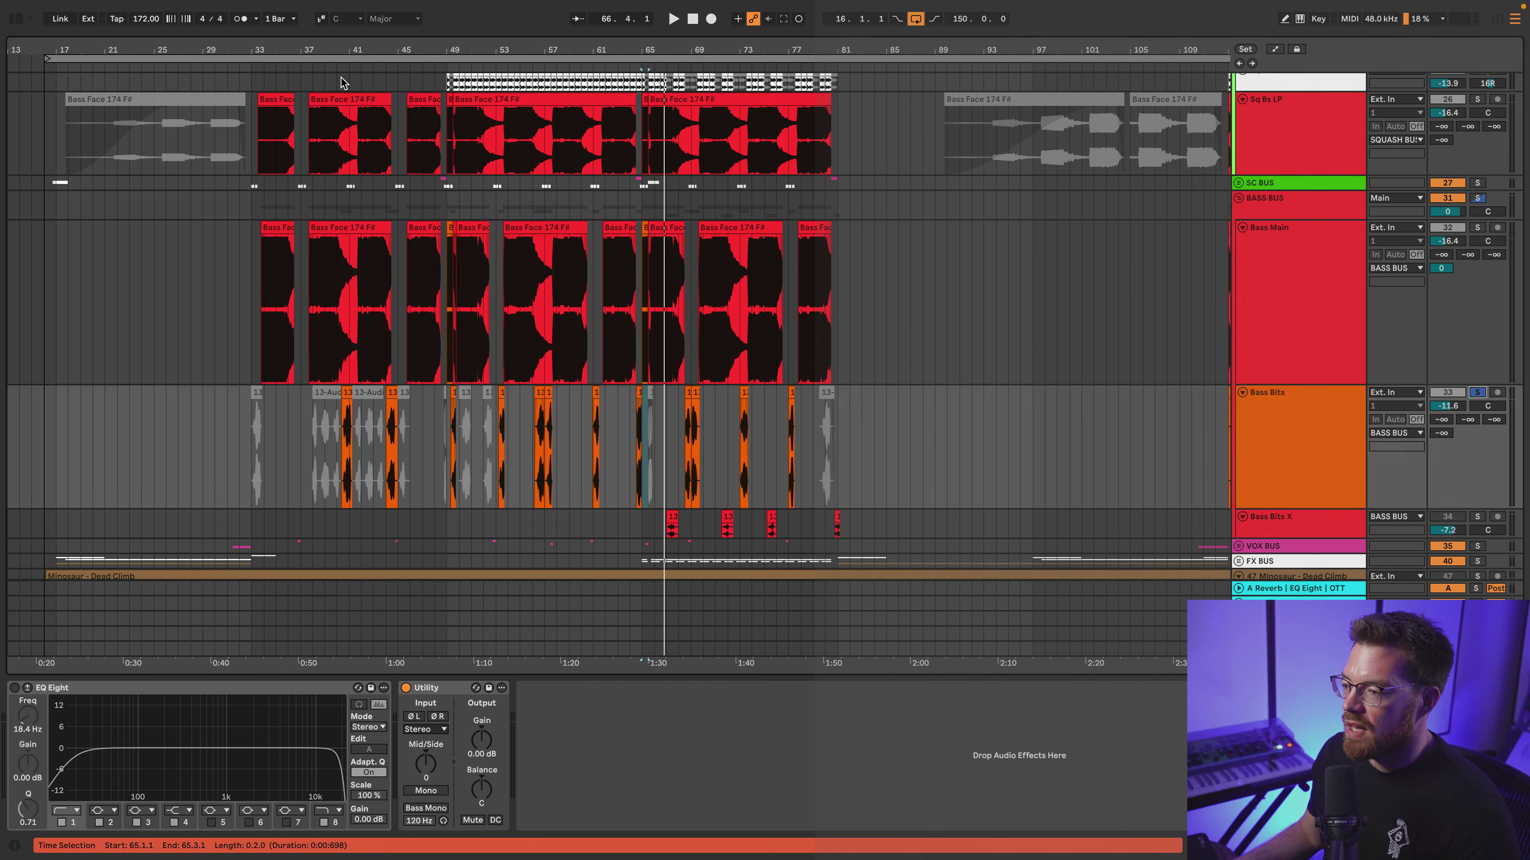
left_click_drag(330, 51, 575, 99)
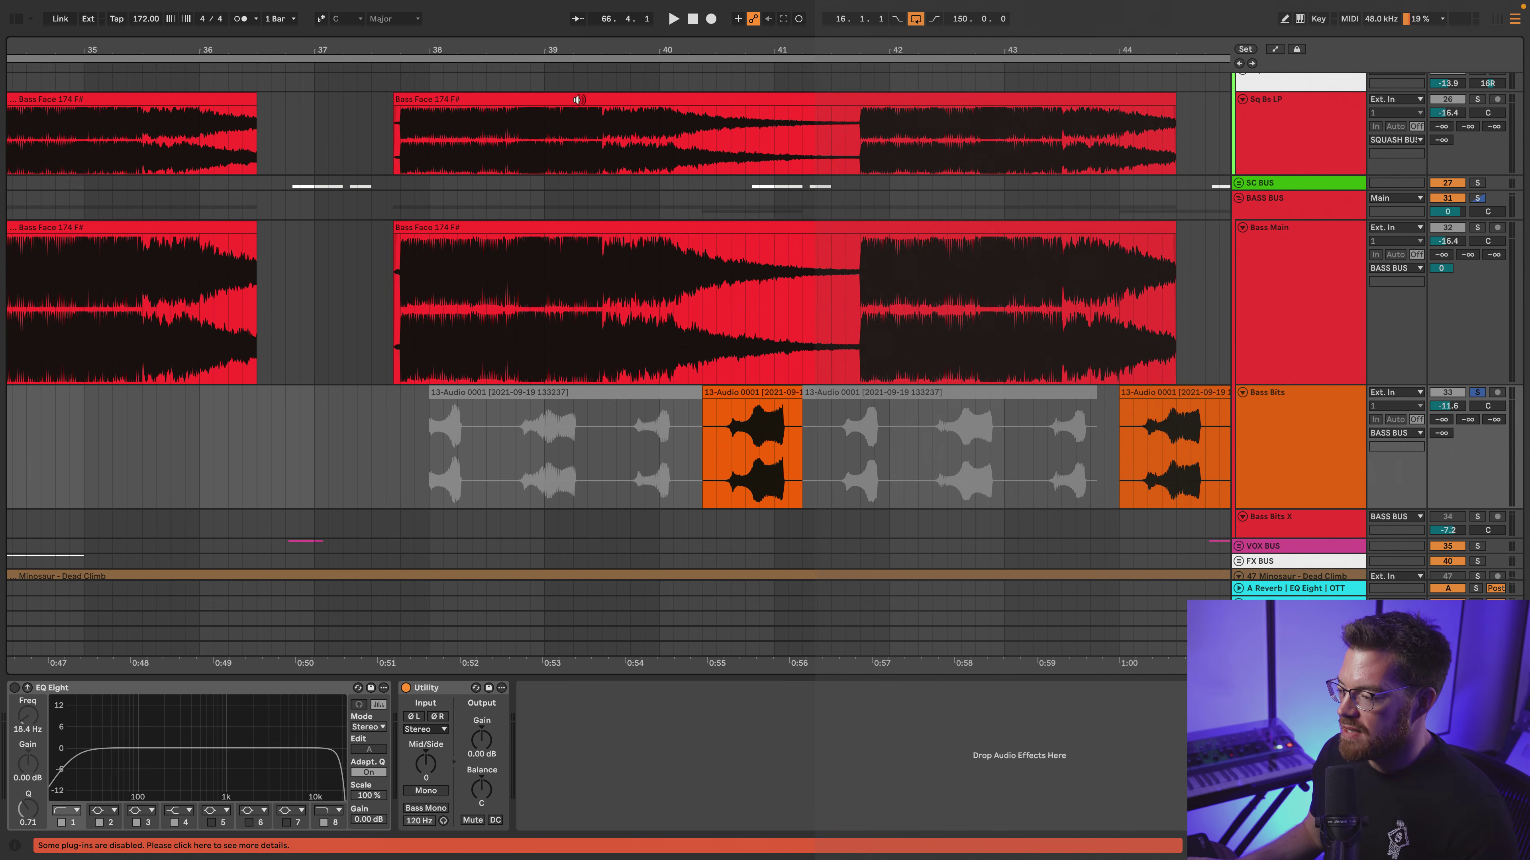
left_click(748, 391)
key("space")
left_click(843, 395)
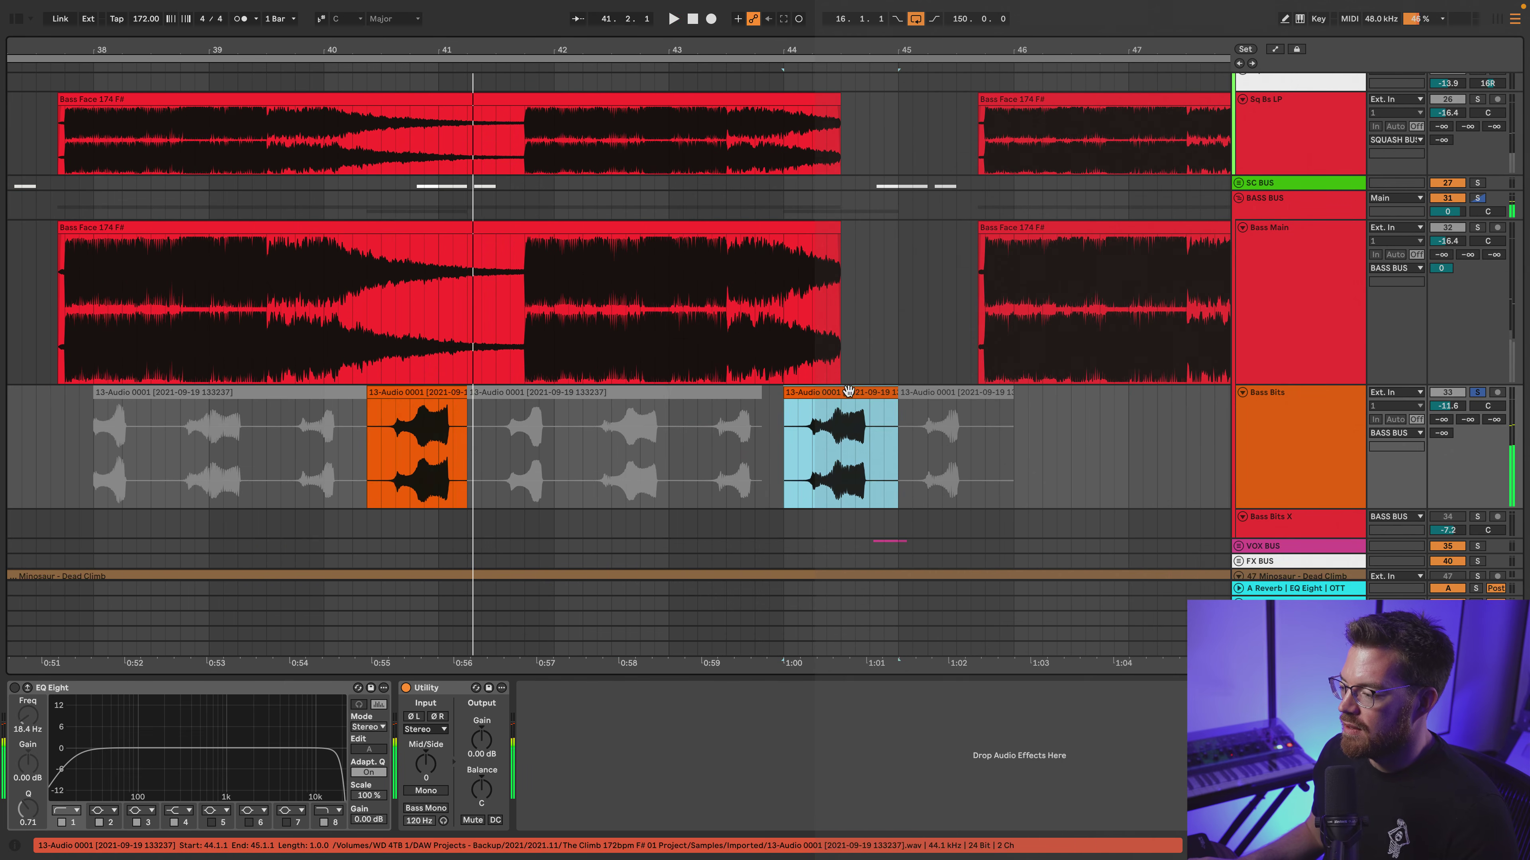
left_click(776, 404)
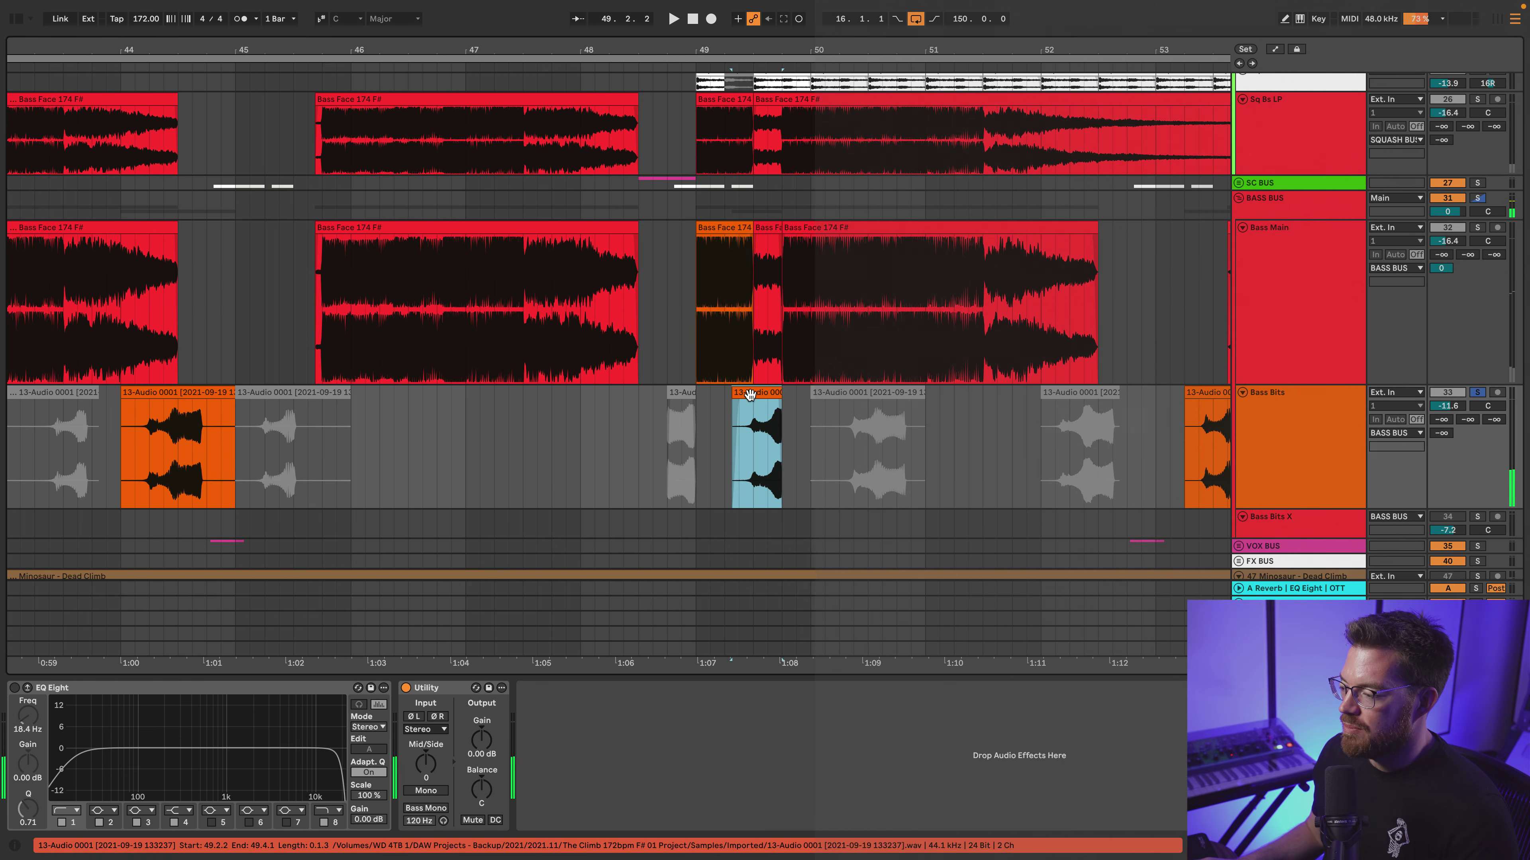
key("space")
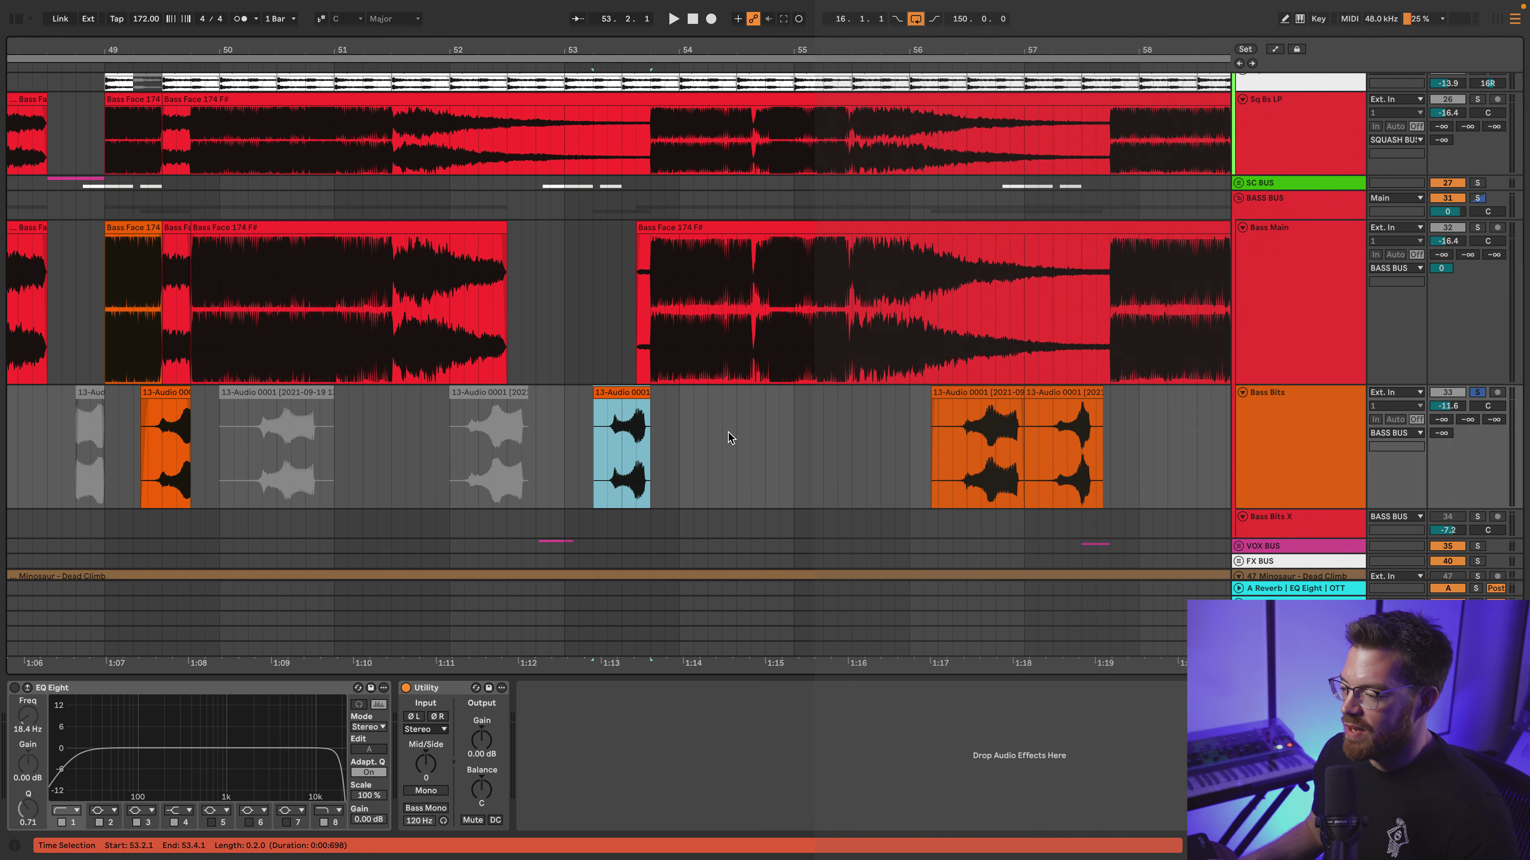
Play the soloed Bass Bits clip at bar 53 and go on to the pair at bar 56
scroll(729, 434, "right", 3)
scroll(729, 435, "right", 6)
key("space")
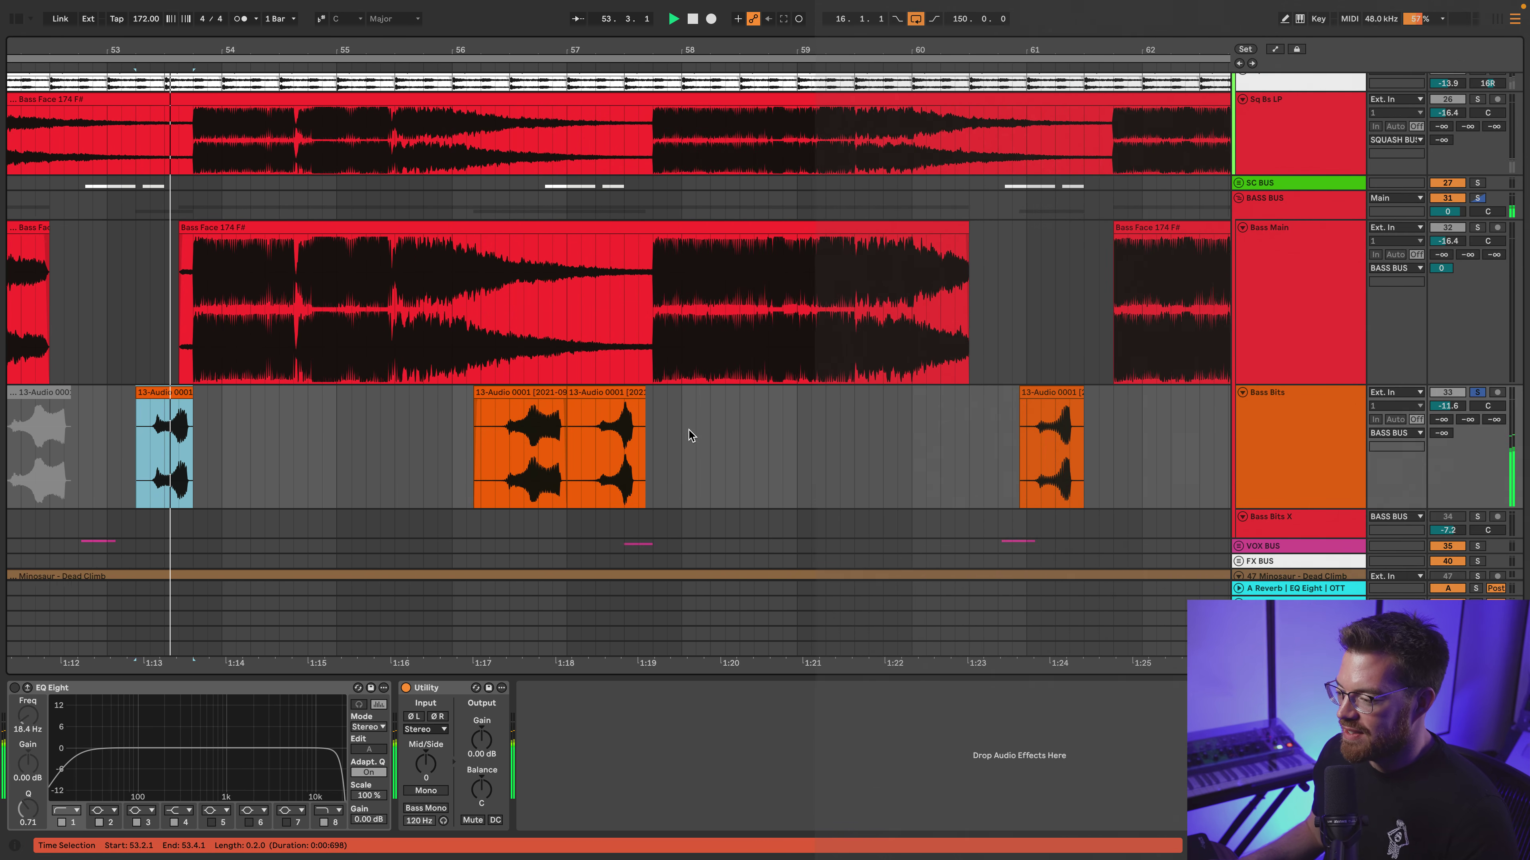
left_click(509, 392)
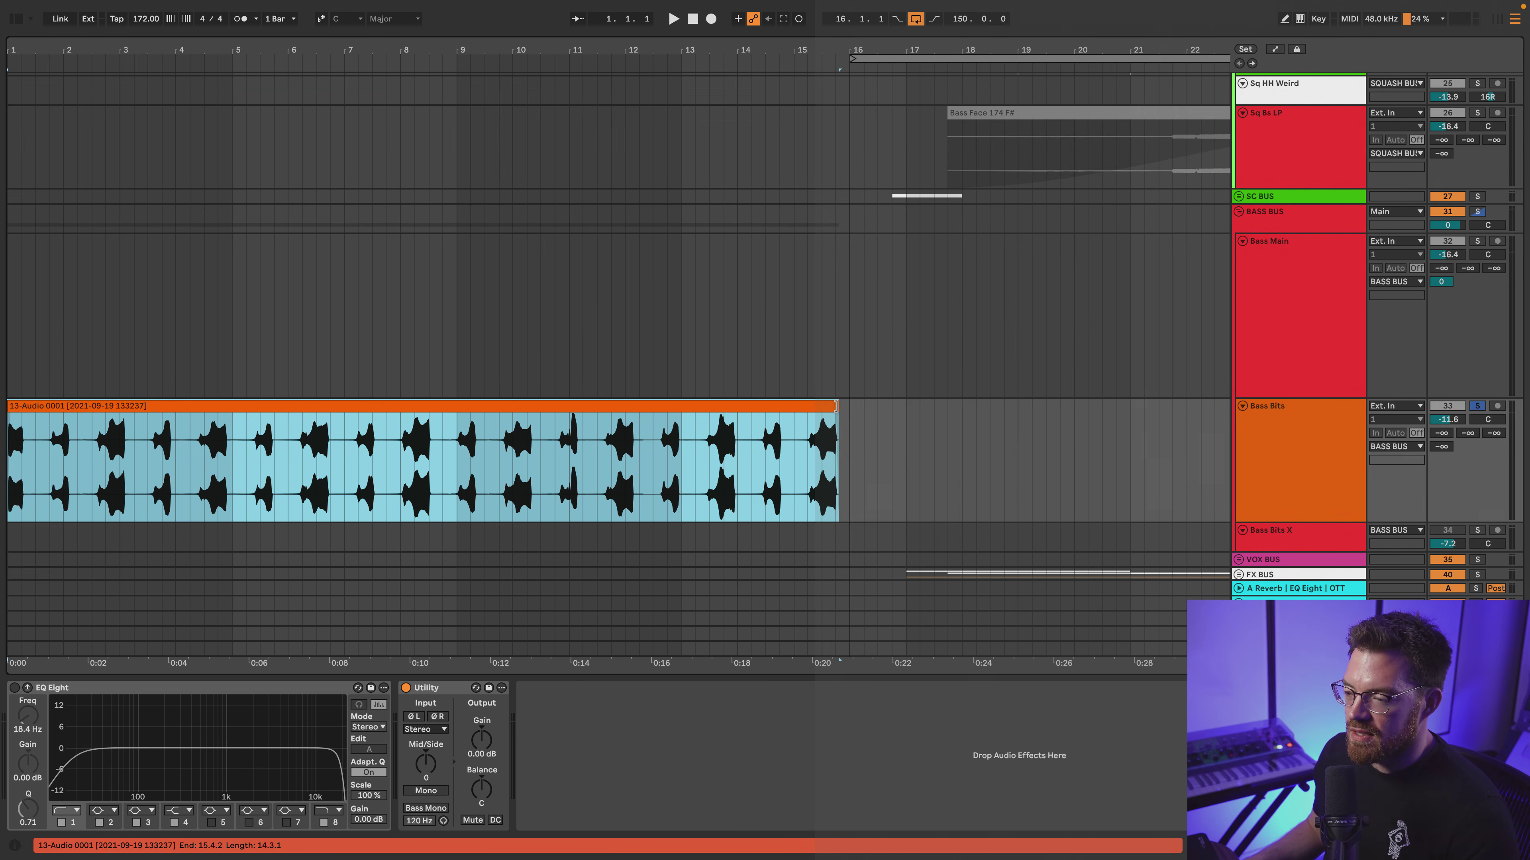
Extend the 13-Audio 0001 clip at the start of Bass Bits to bar 16 and inspect its individual bass hits
left_click_drag(836, 406, 849, 405)
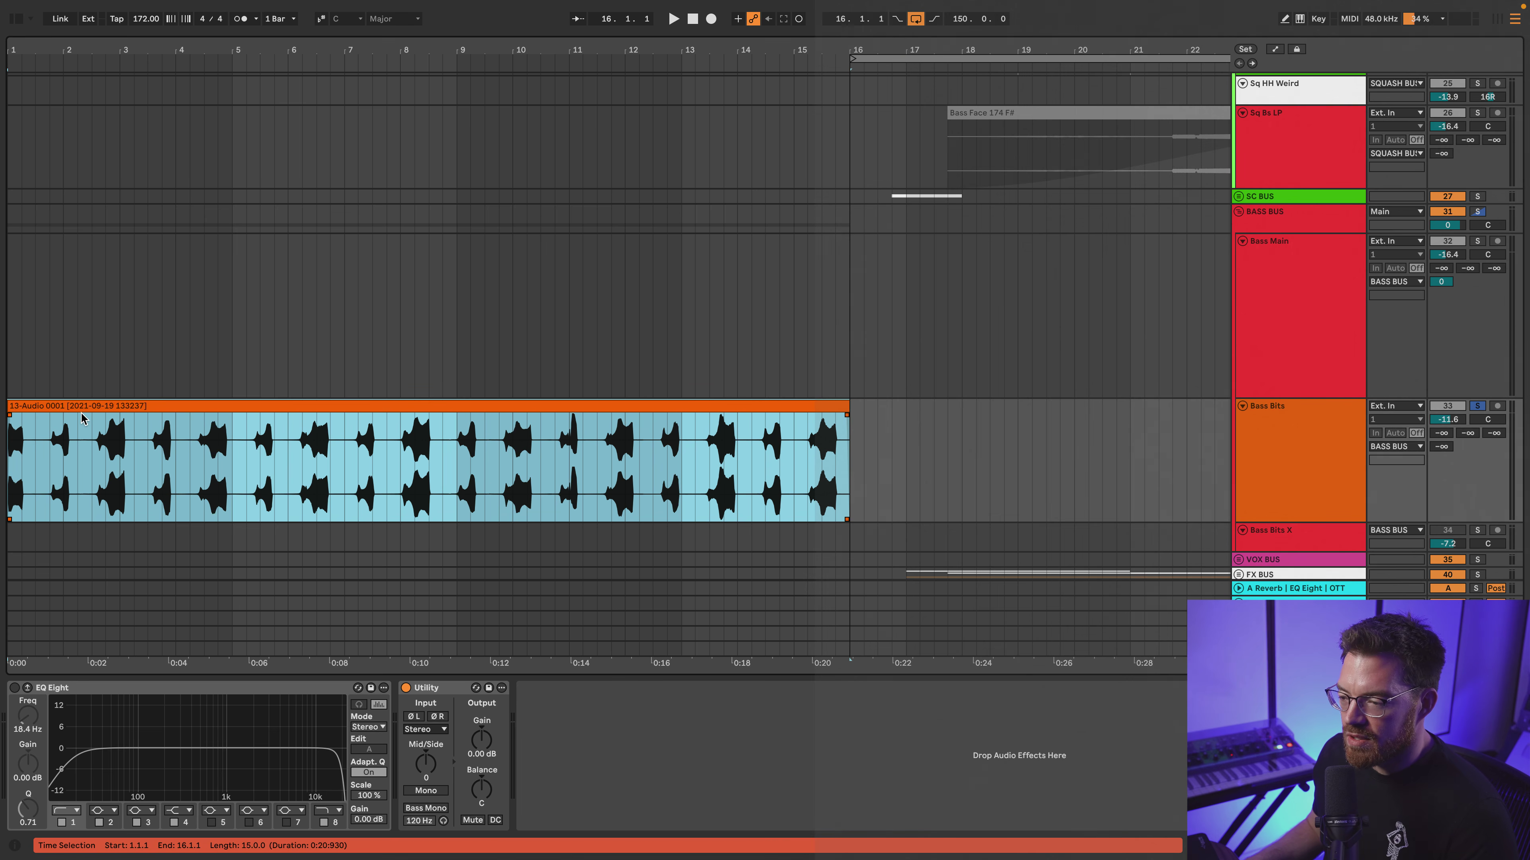
left_click(94, 452)
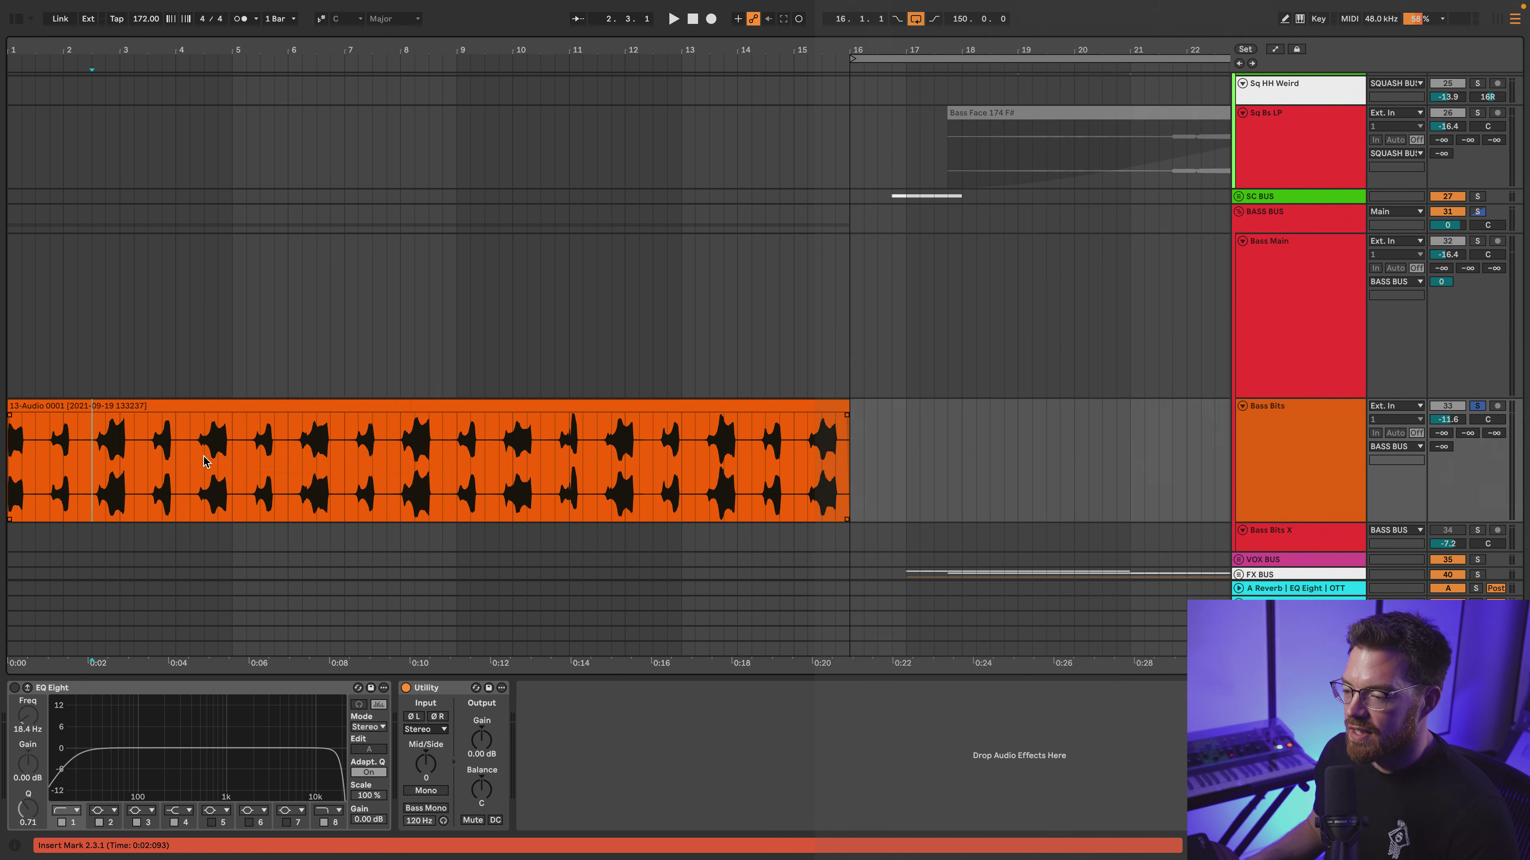
right_click(204, 457)
left_click(120, 456)
left_click(107, 465)
left_click(78, 476)
left_click(133, 402)
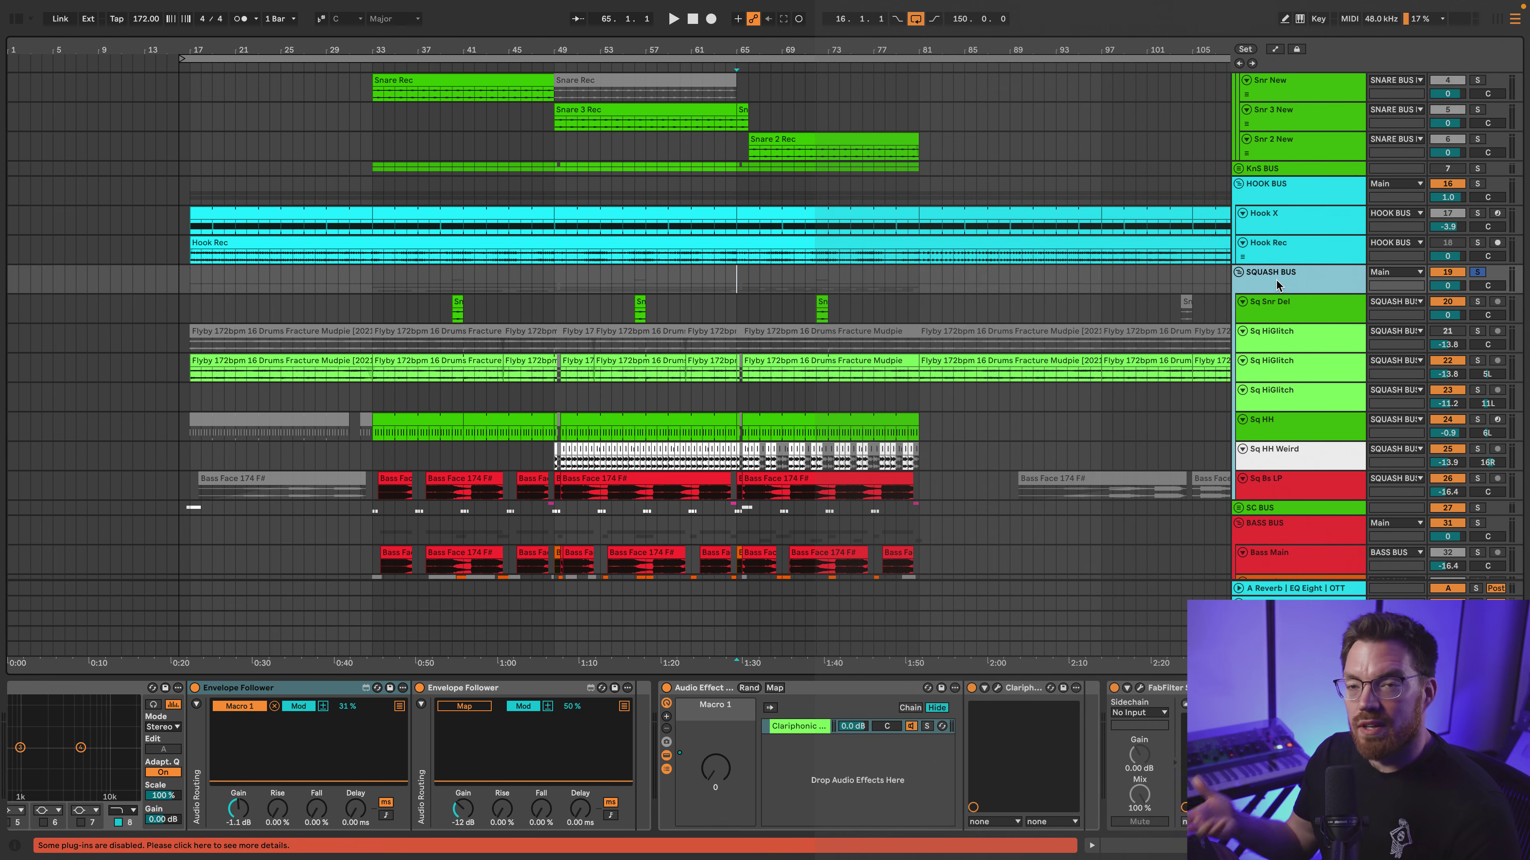
Enlarge and solo the second Sq HiGlitch track and play it from bar 33
left_click(1281, 364)
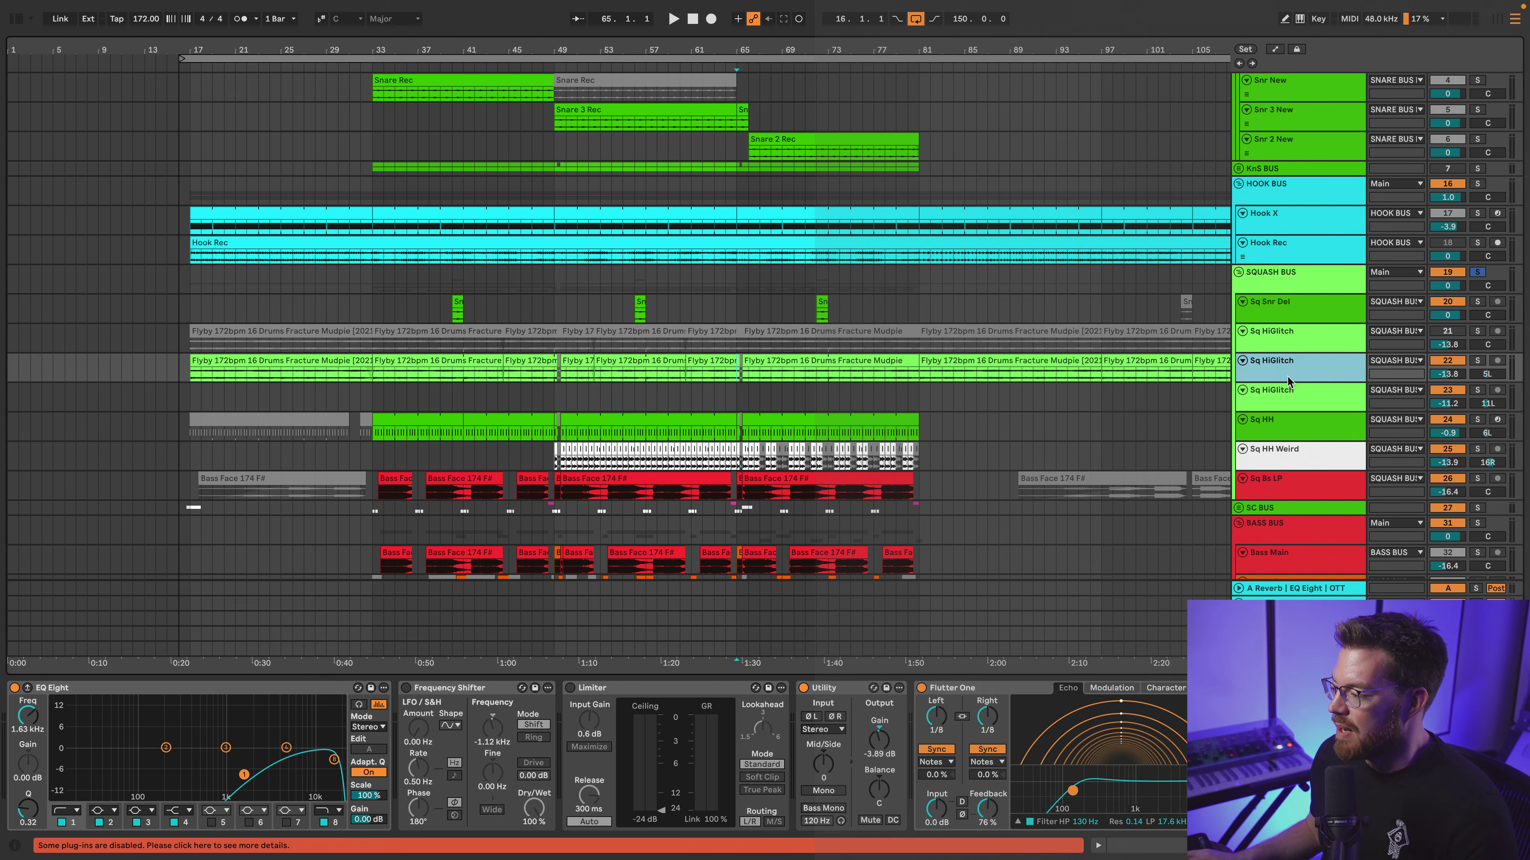
left_click_drag(1281, 380, 1282, 420)
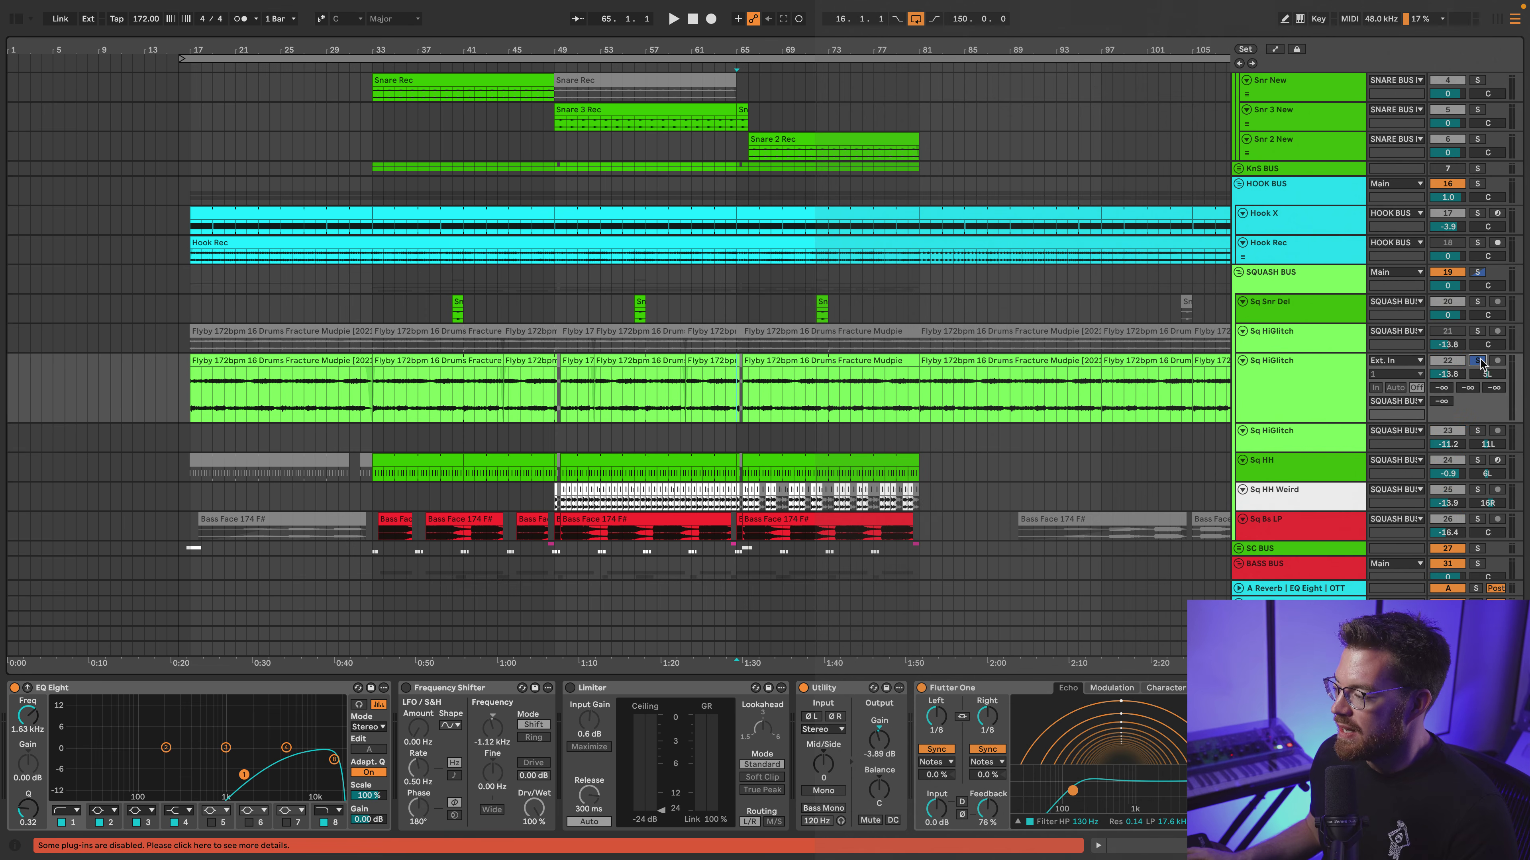
left_click(371, 409)
key("space")
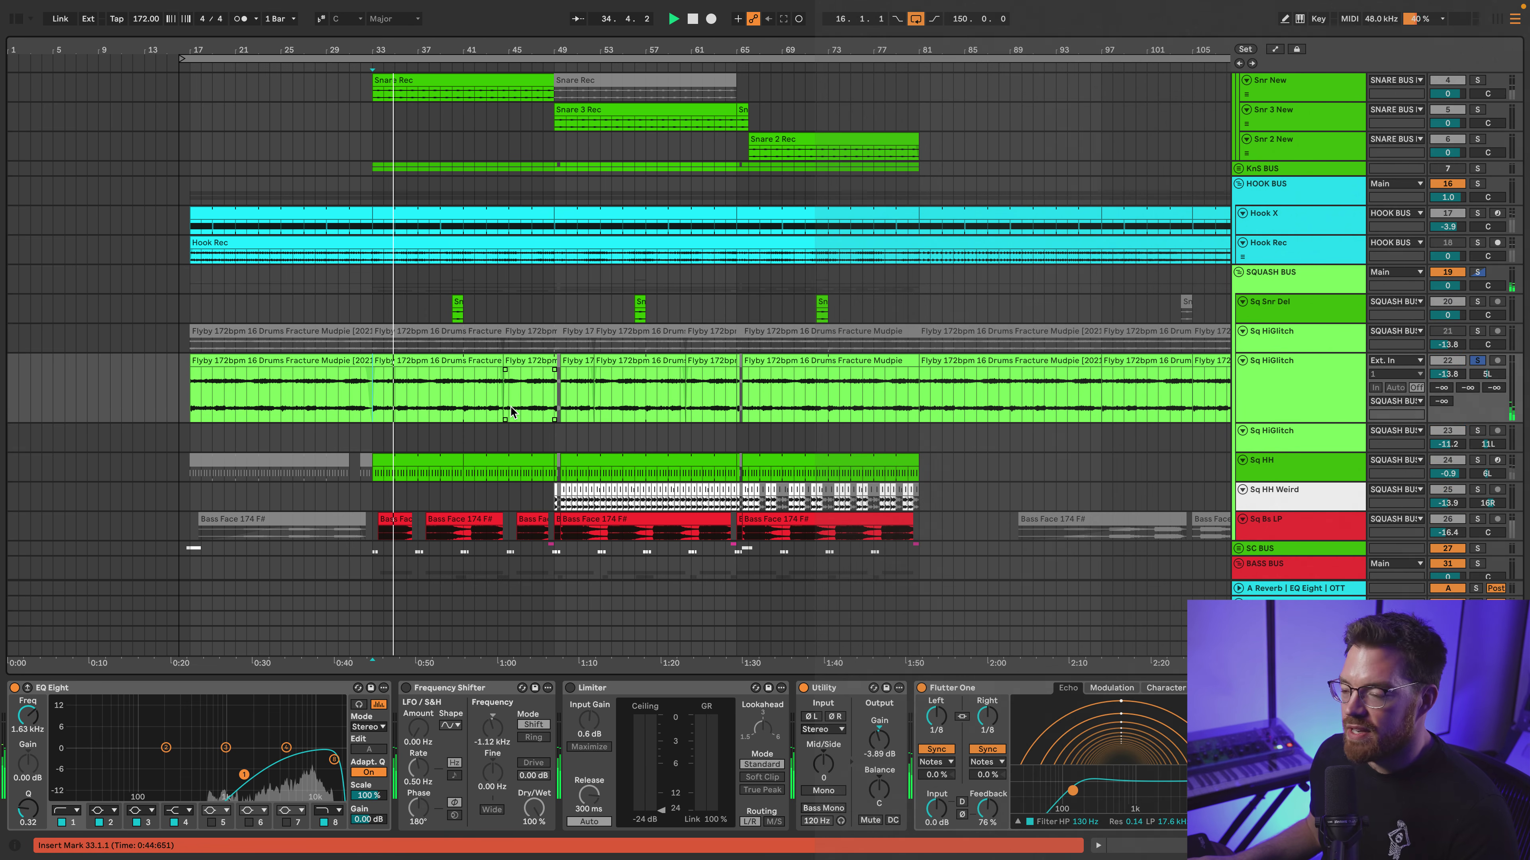
left_click_drag(314, 50, 354, 133)
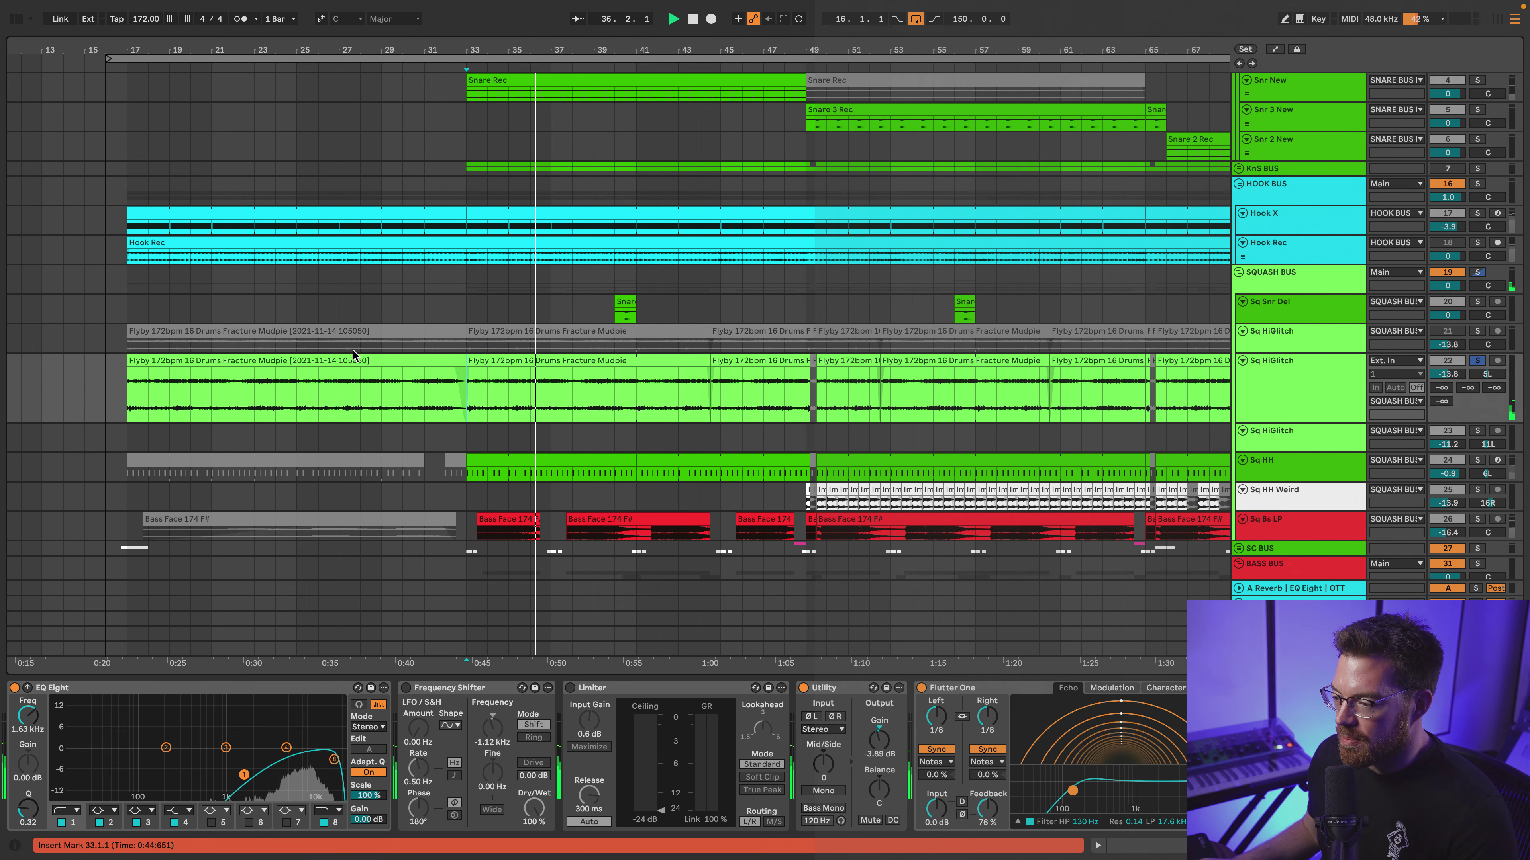
key("space")
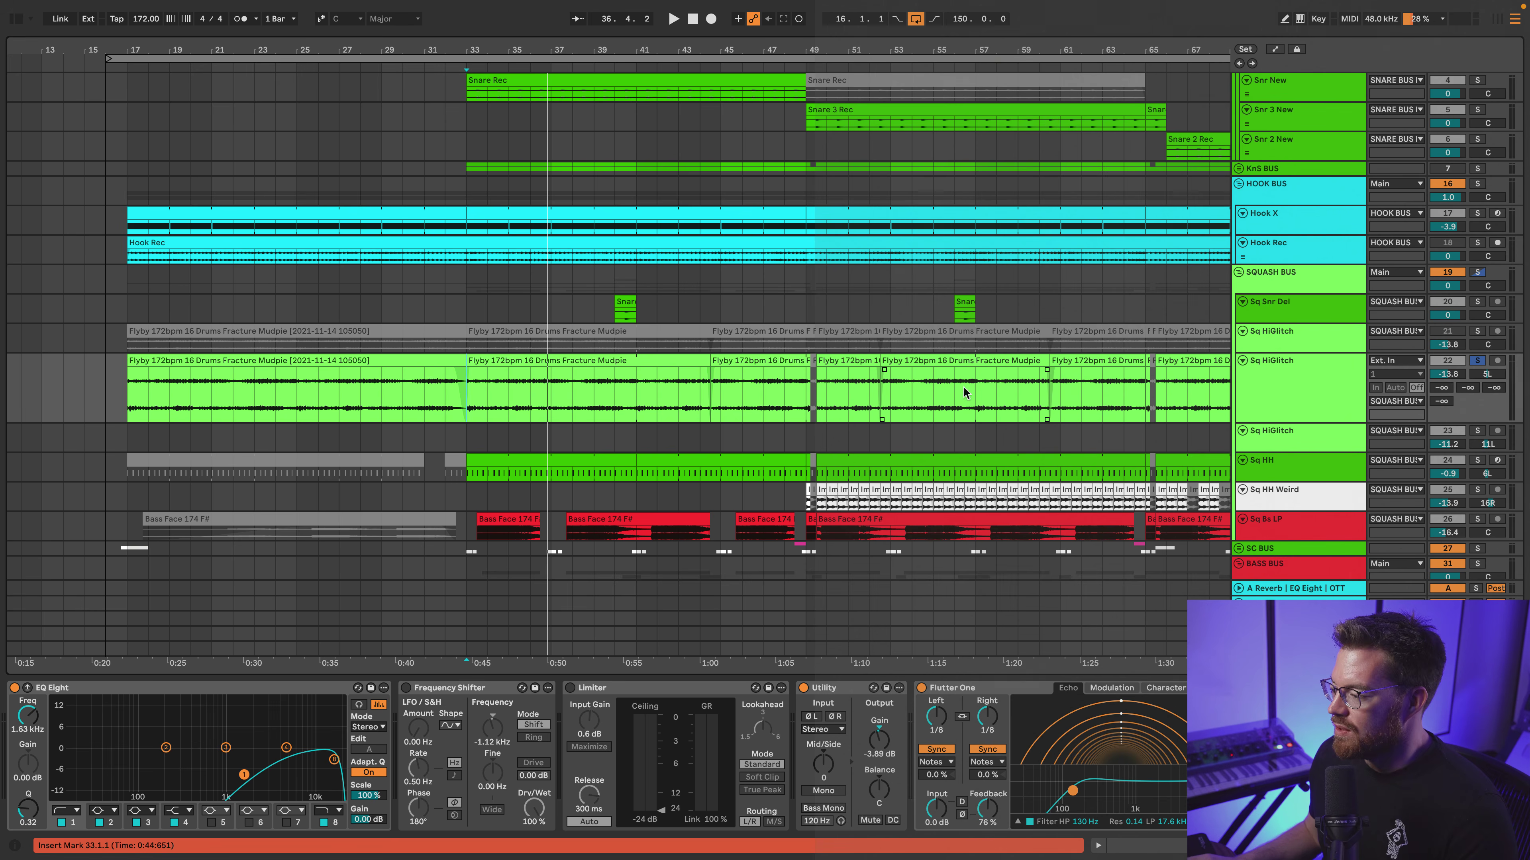
Place the insert mark at bar 56 on the soloed Sq HiGlitch track and play from there
left_click(953, 412)
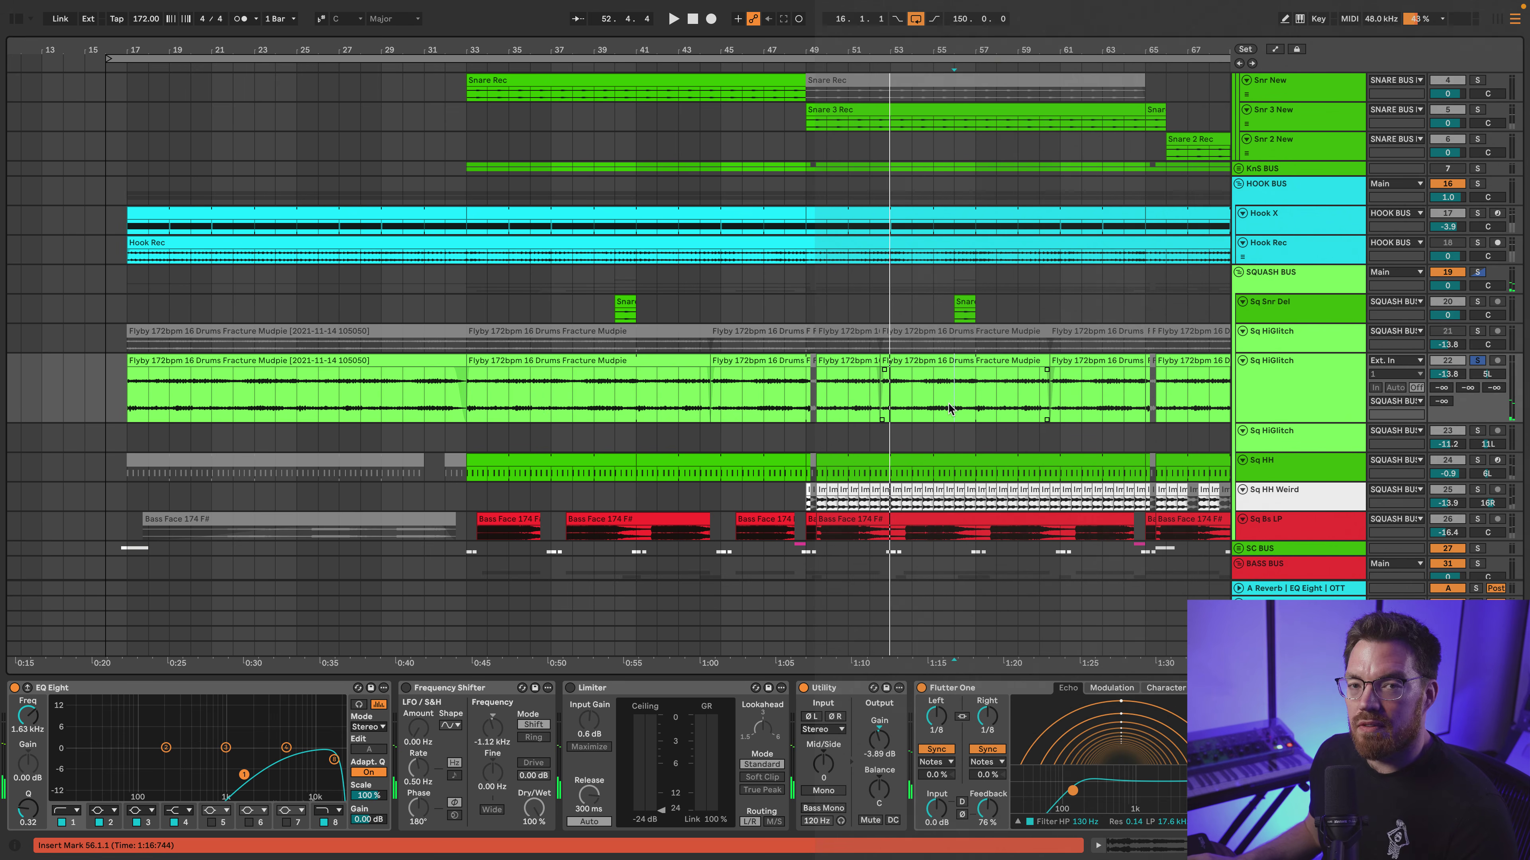
key("space")
left_click(835, 403)
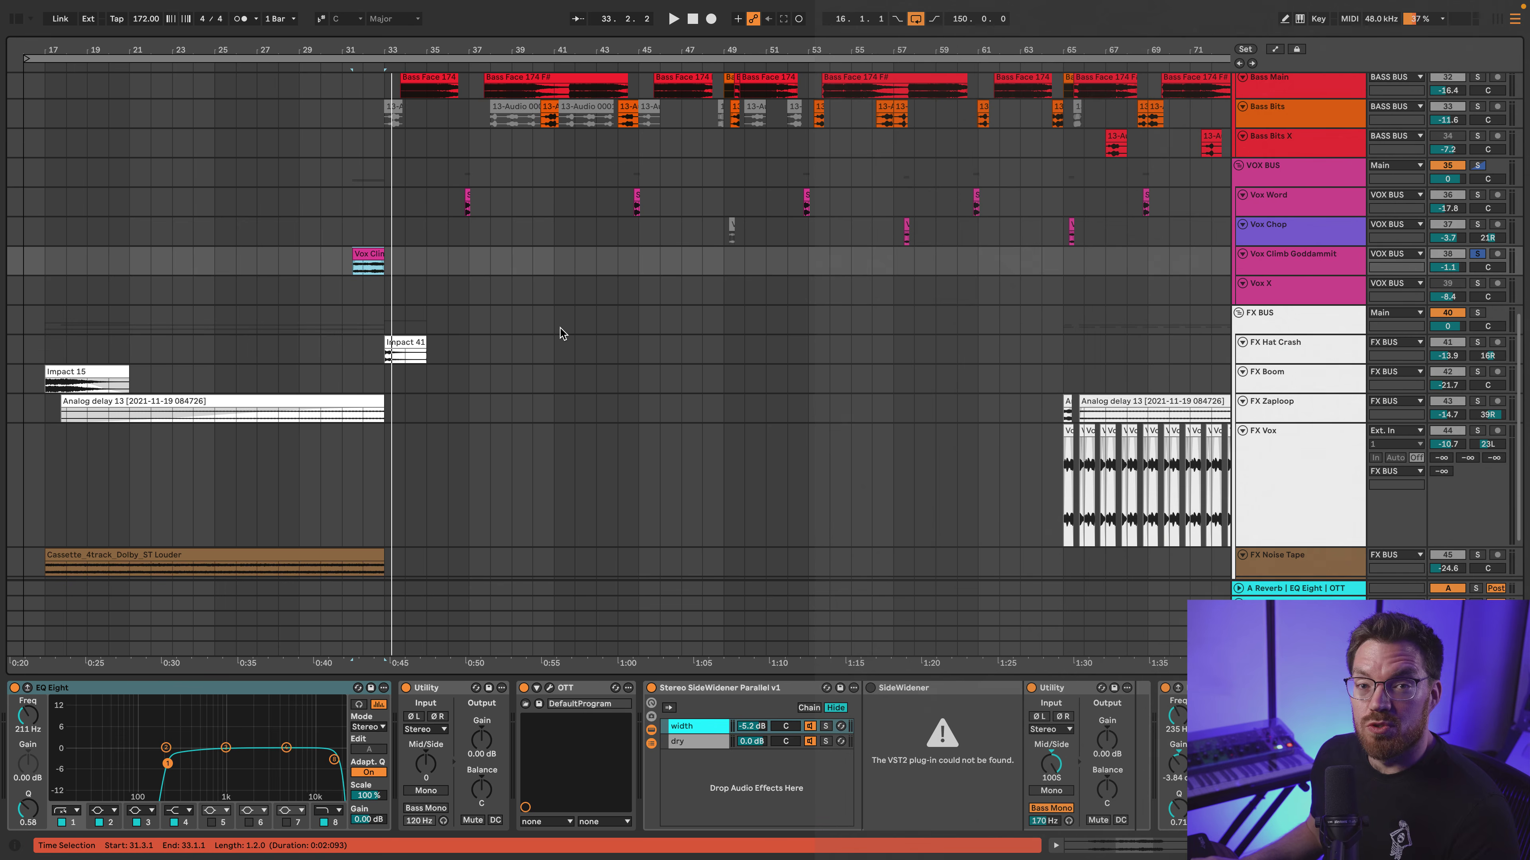
Play the soloed Vox Climb Goddammit clip and look through the 04 Comb presets of its ColourCopy delay
key("space")
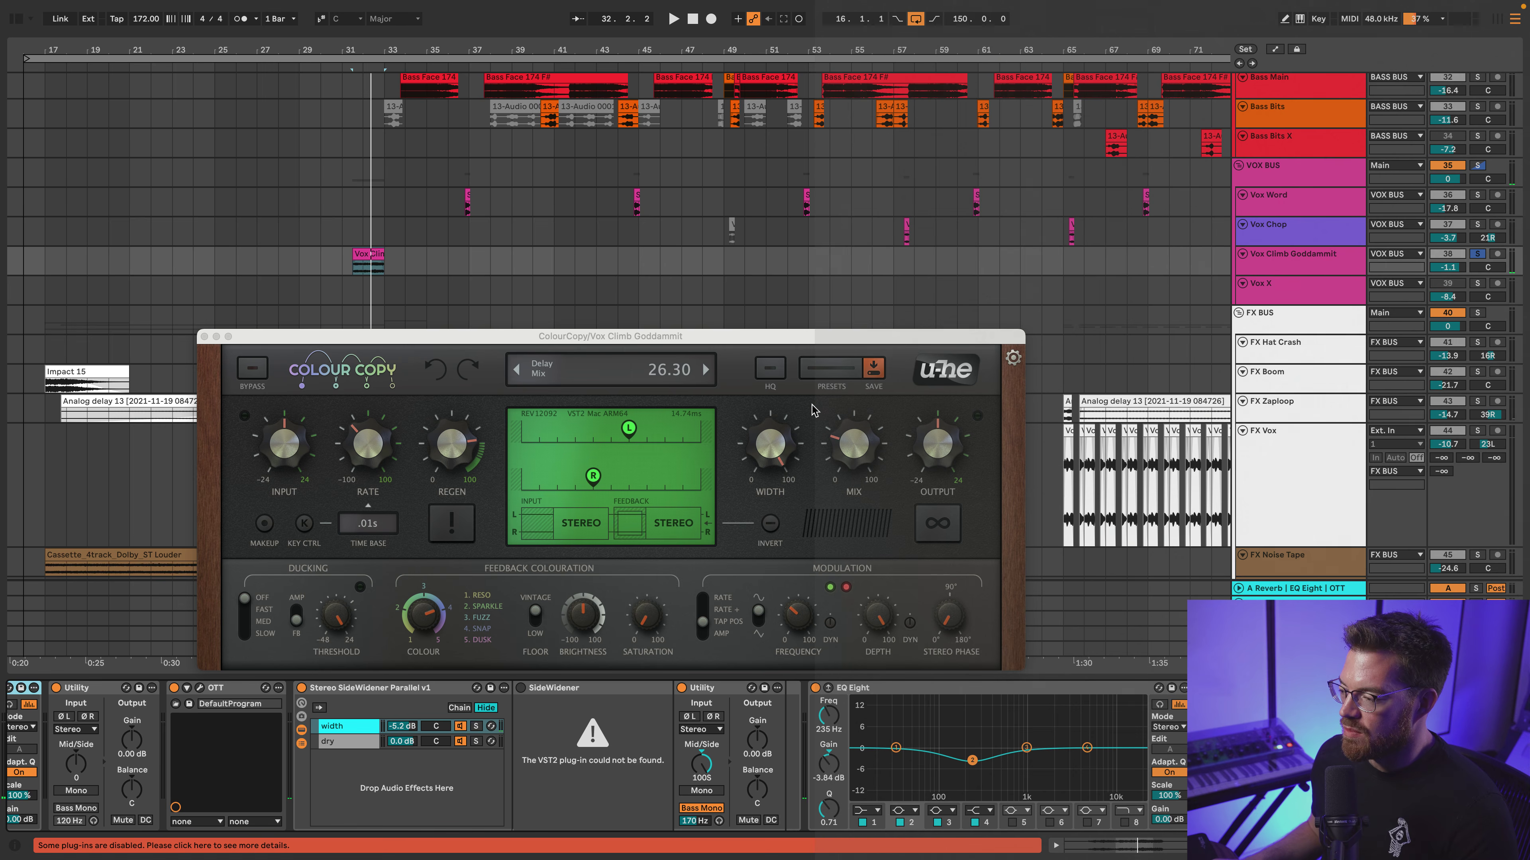
left_click(823, 375)
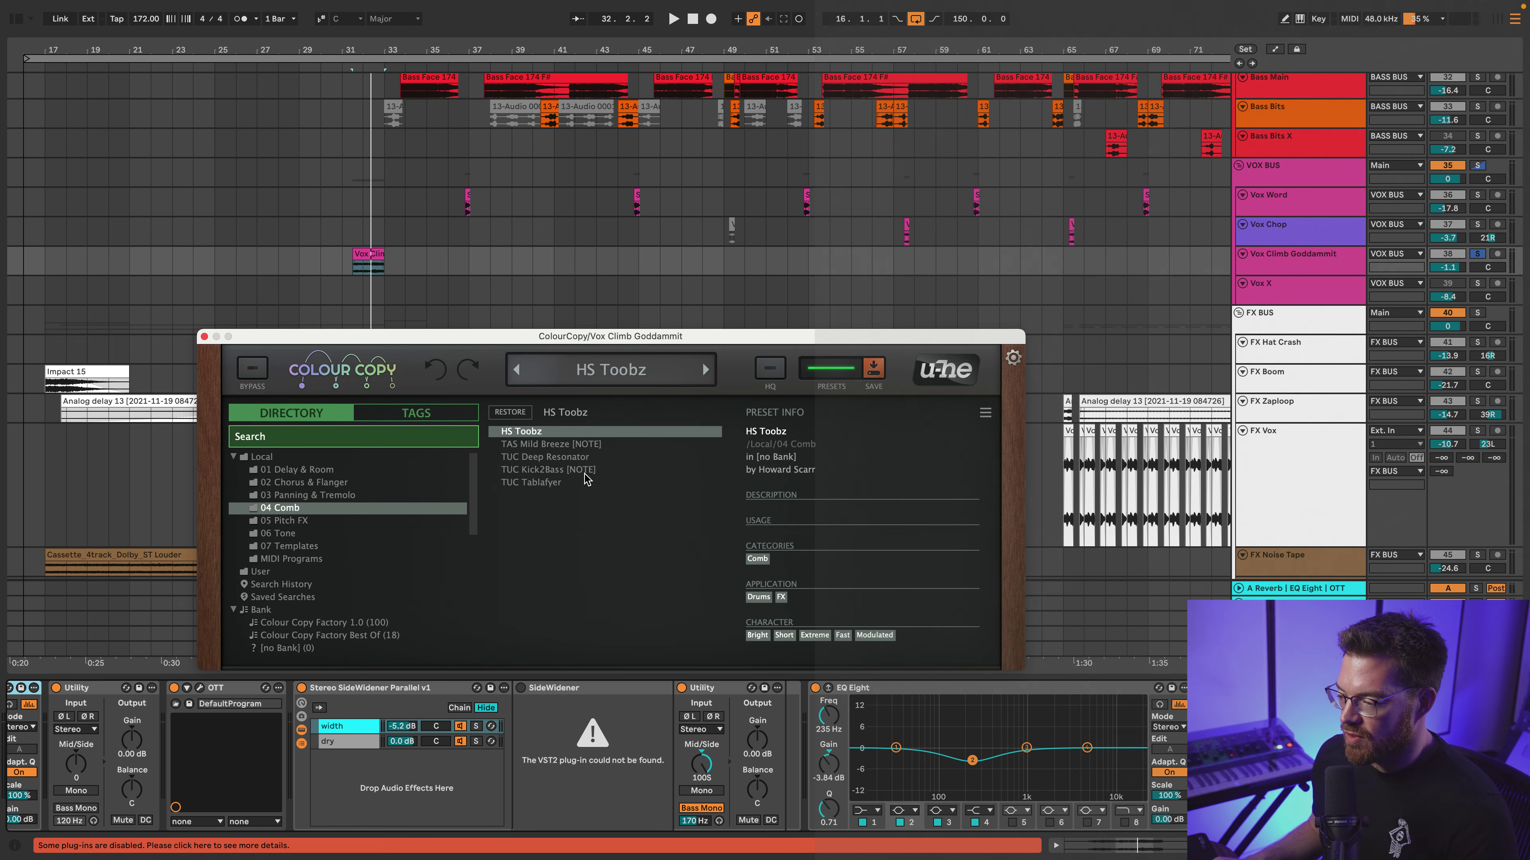
left_click(832, 377)
key("space")
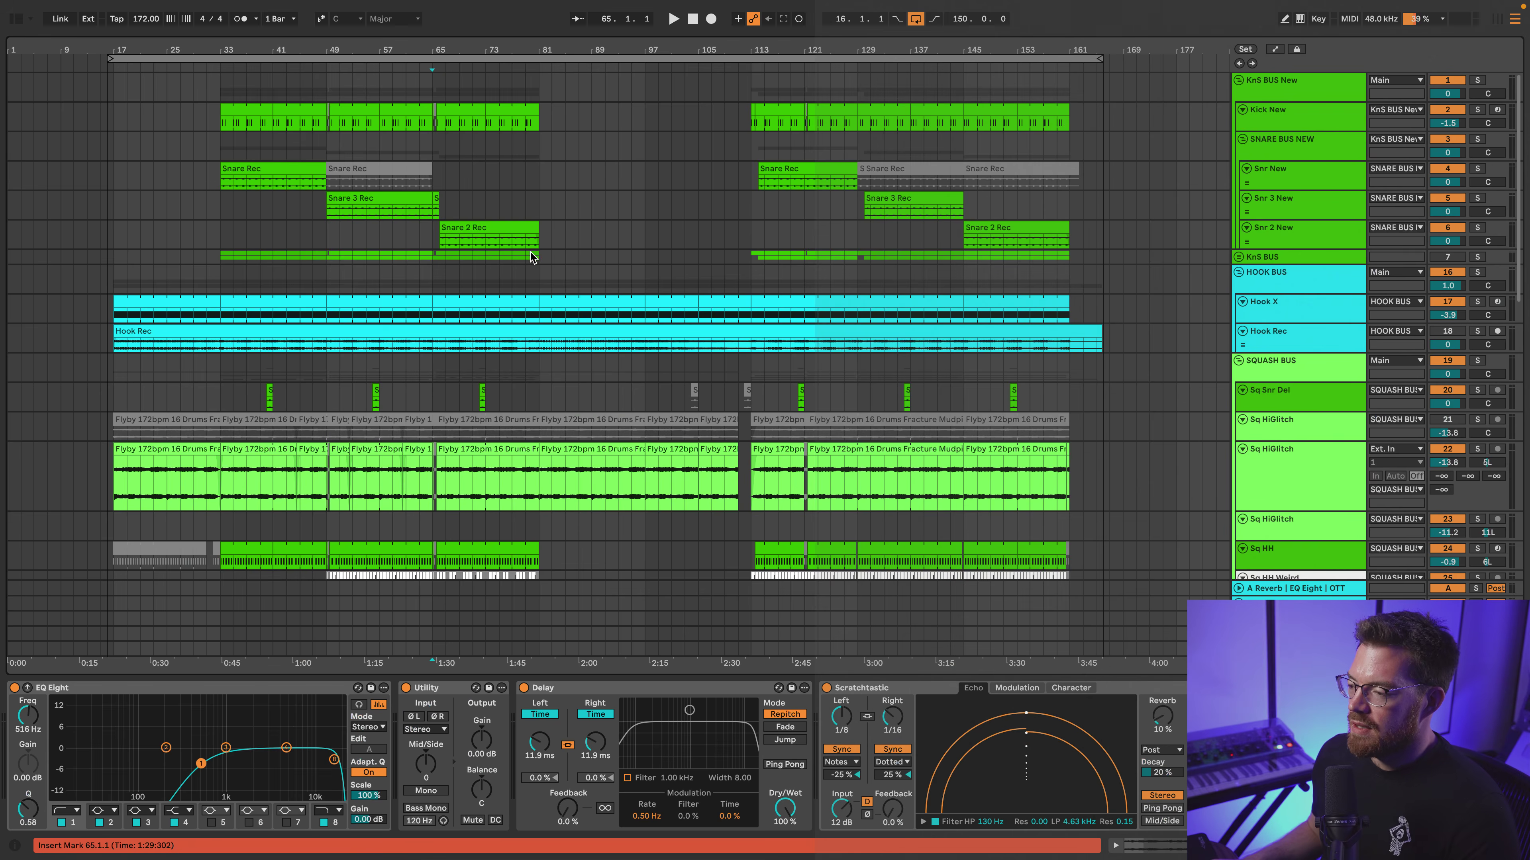
Select the FX Vox clips from bar 65 to bar 81 and solo the FX Vox track
scroll(530, 253, "down", 15)
left_click_drag(432, 375, 538, 380)
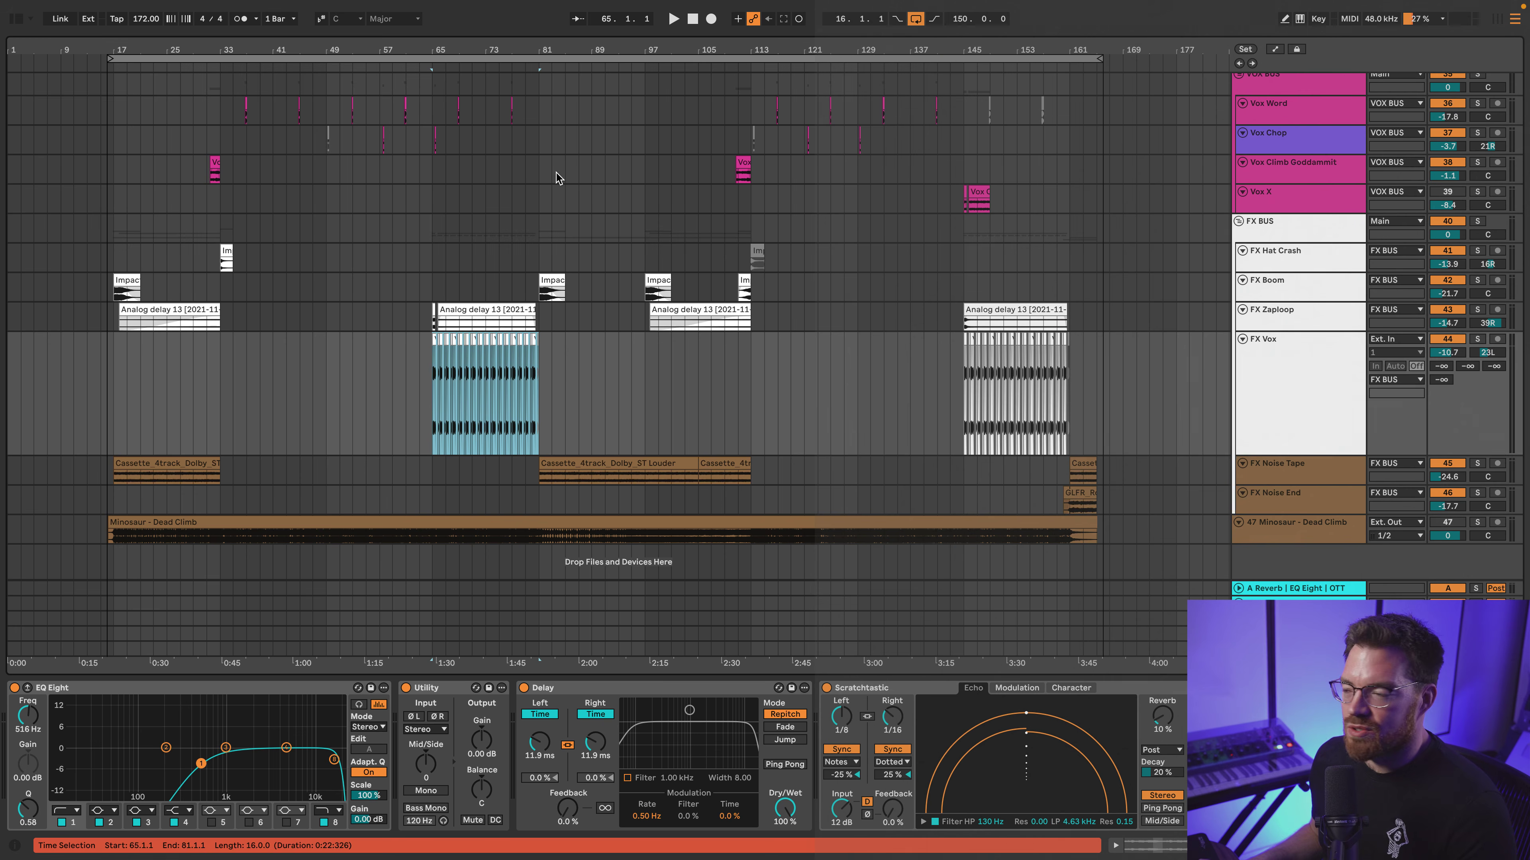
left_click_drag(472, 54, 472, 103)
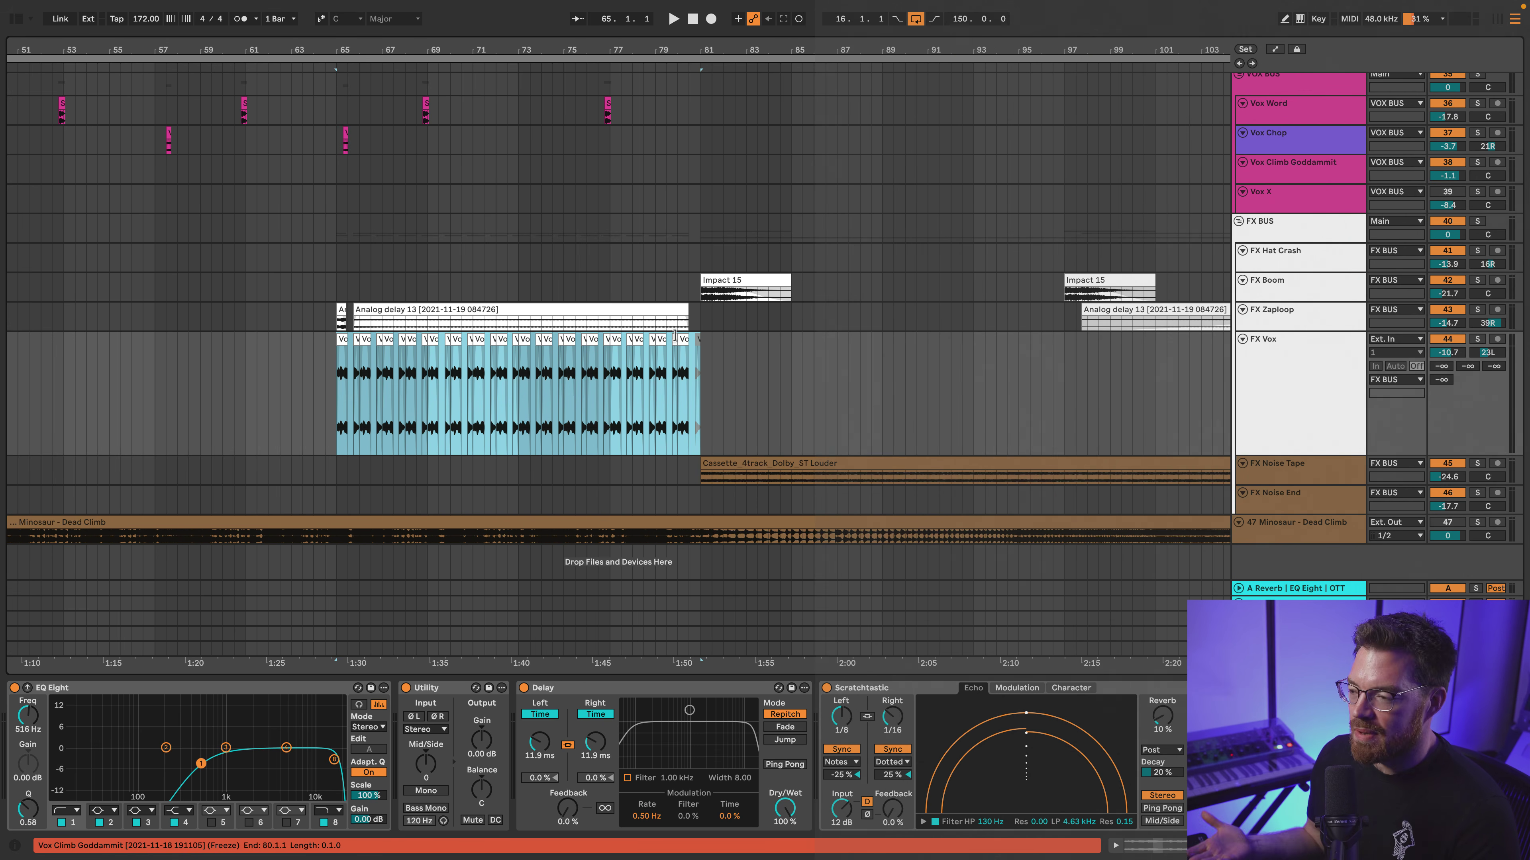
left_click(1265, 378)
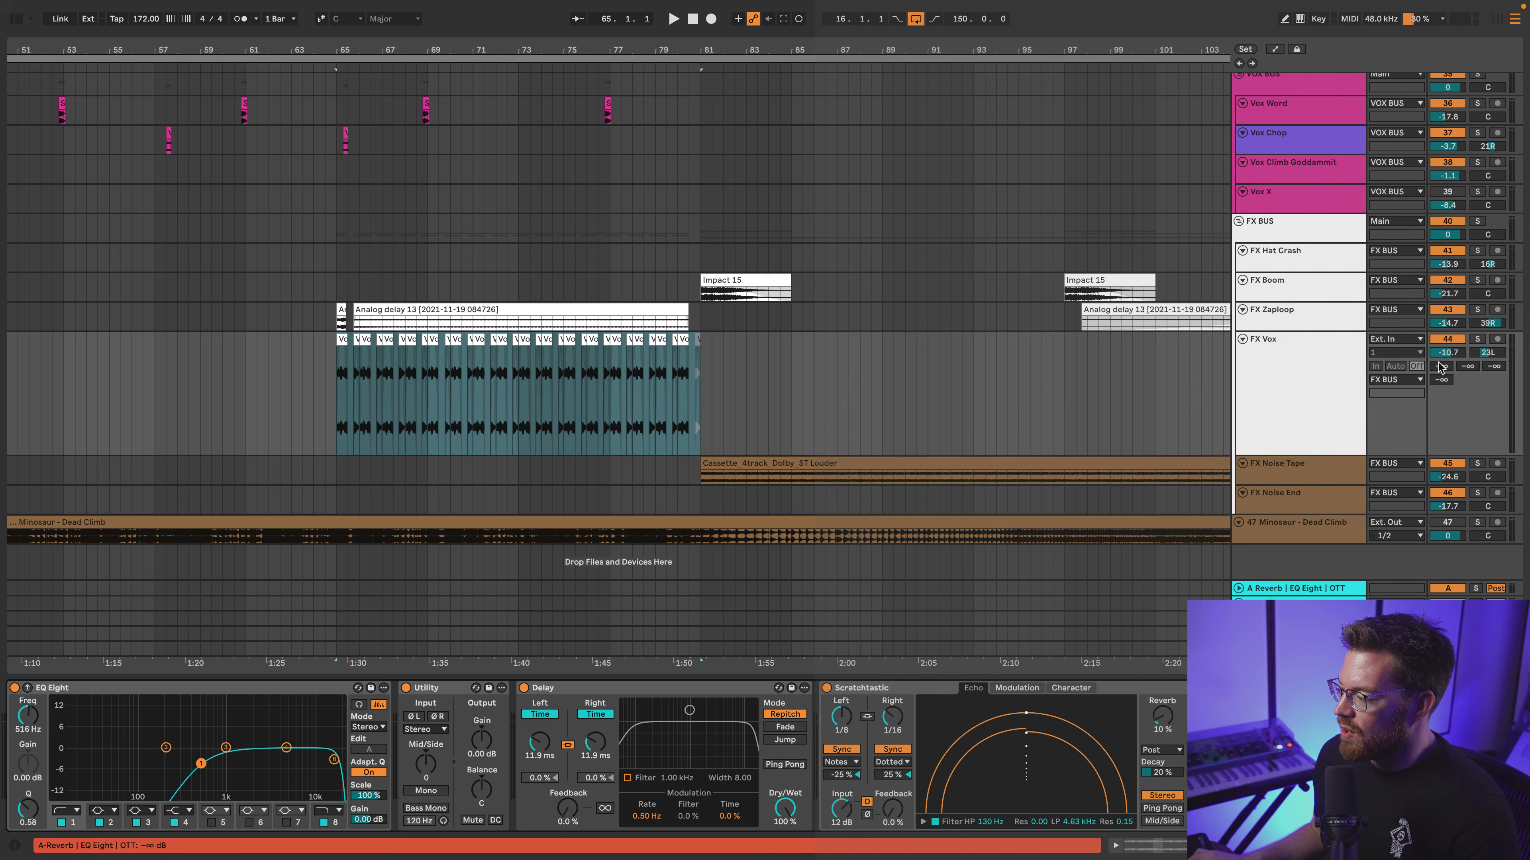
left_click(1476, 340)
Deactivate all FX Vox devices up to the Dyn - SC Comp rack and play the dry vocal from bar 65
scroll(977, 716, "right", 10)
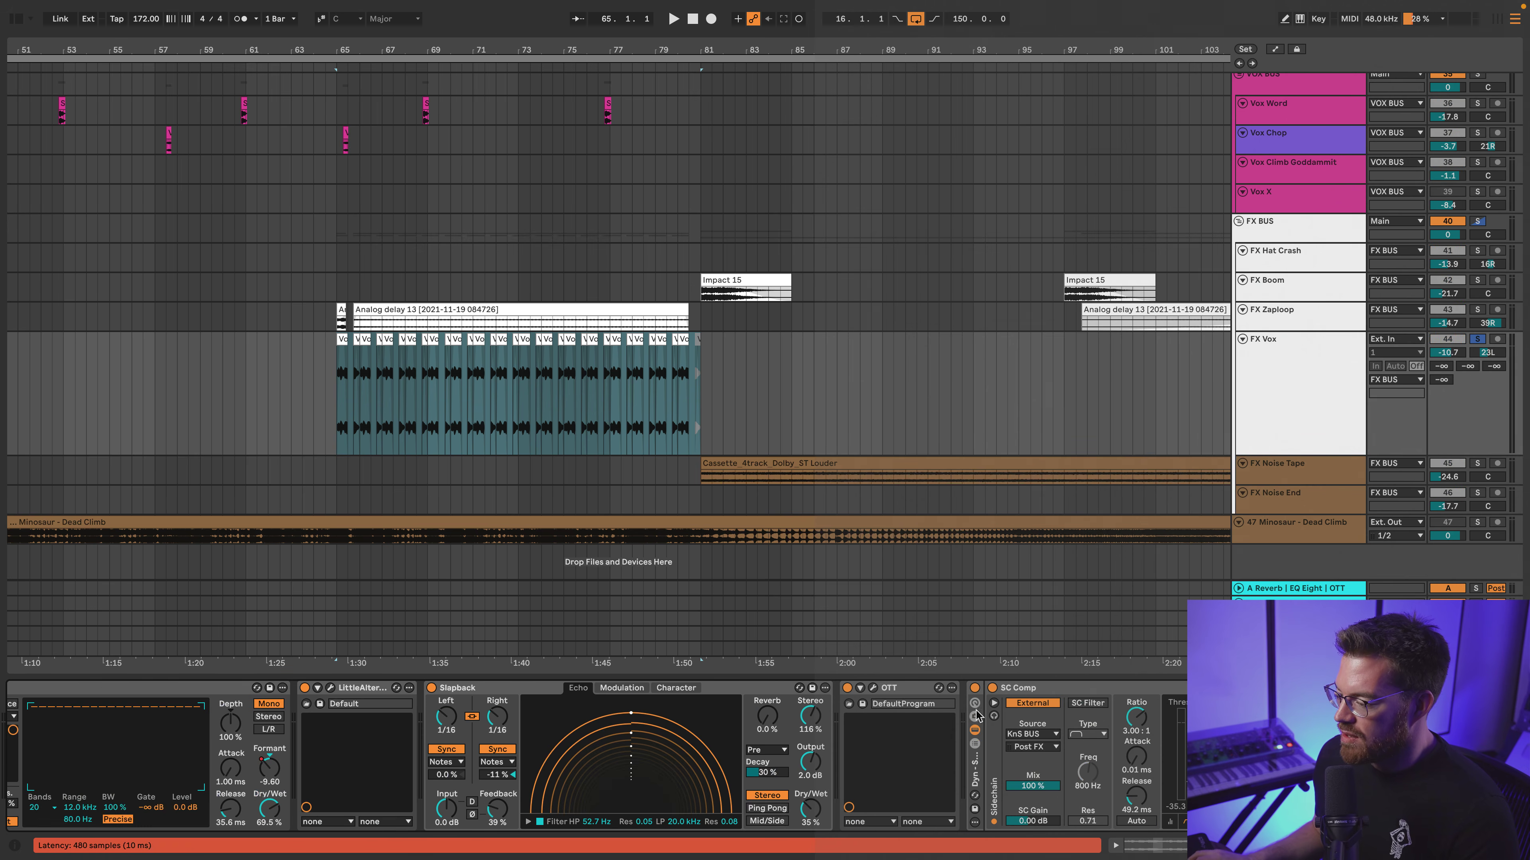
left_click(974, 768, "shift")
left_click(974, 688)
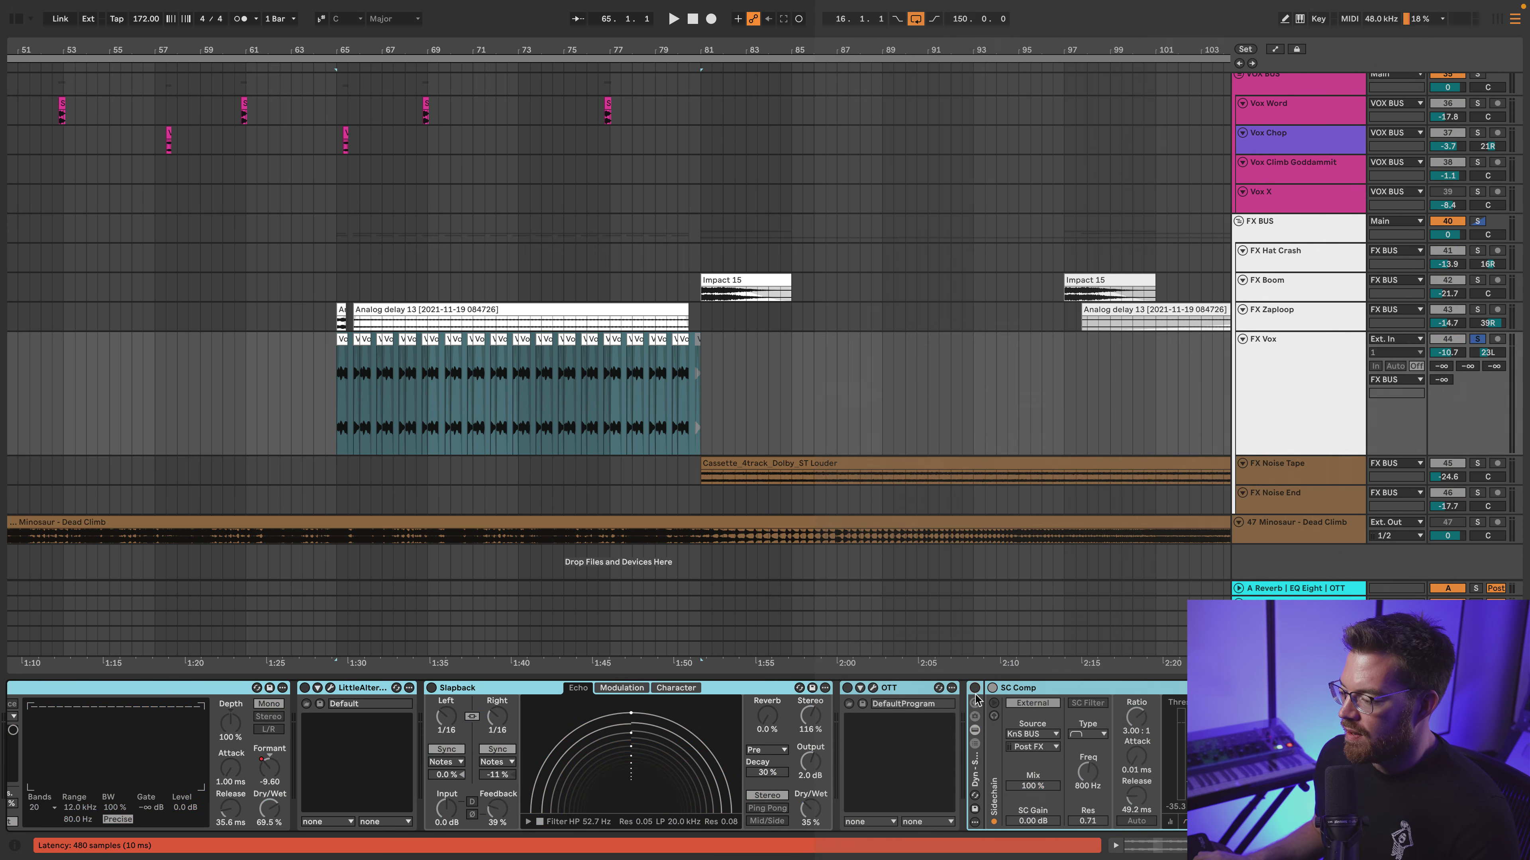
key("space")
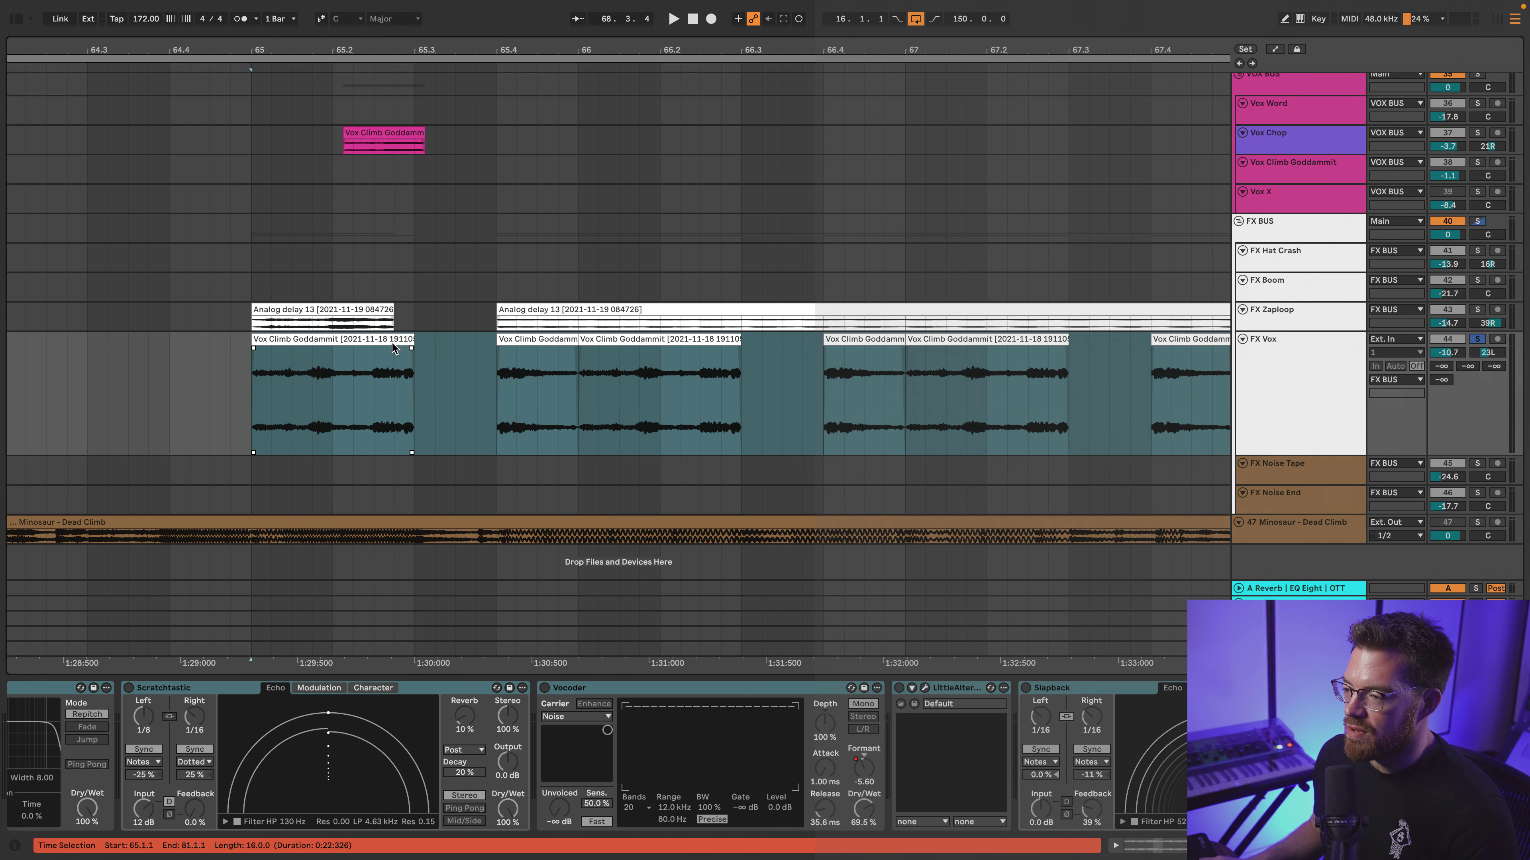
Reactivate the whole FX Vox device chain and play the processed vocal clips
left_click_drag(366, 53, 365, 5)
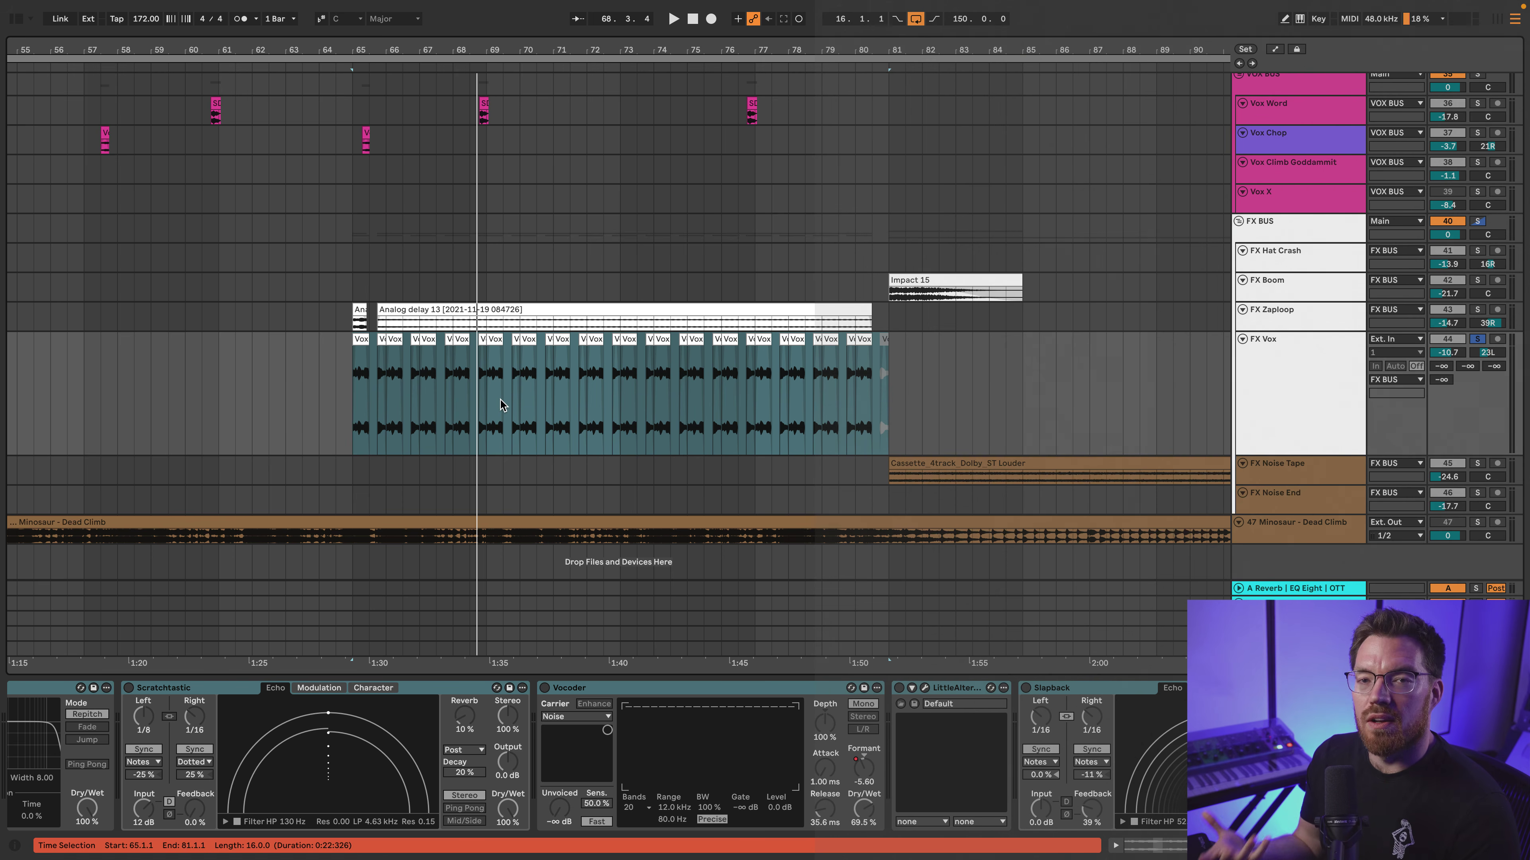
scroll(721, 771, "left", 10)
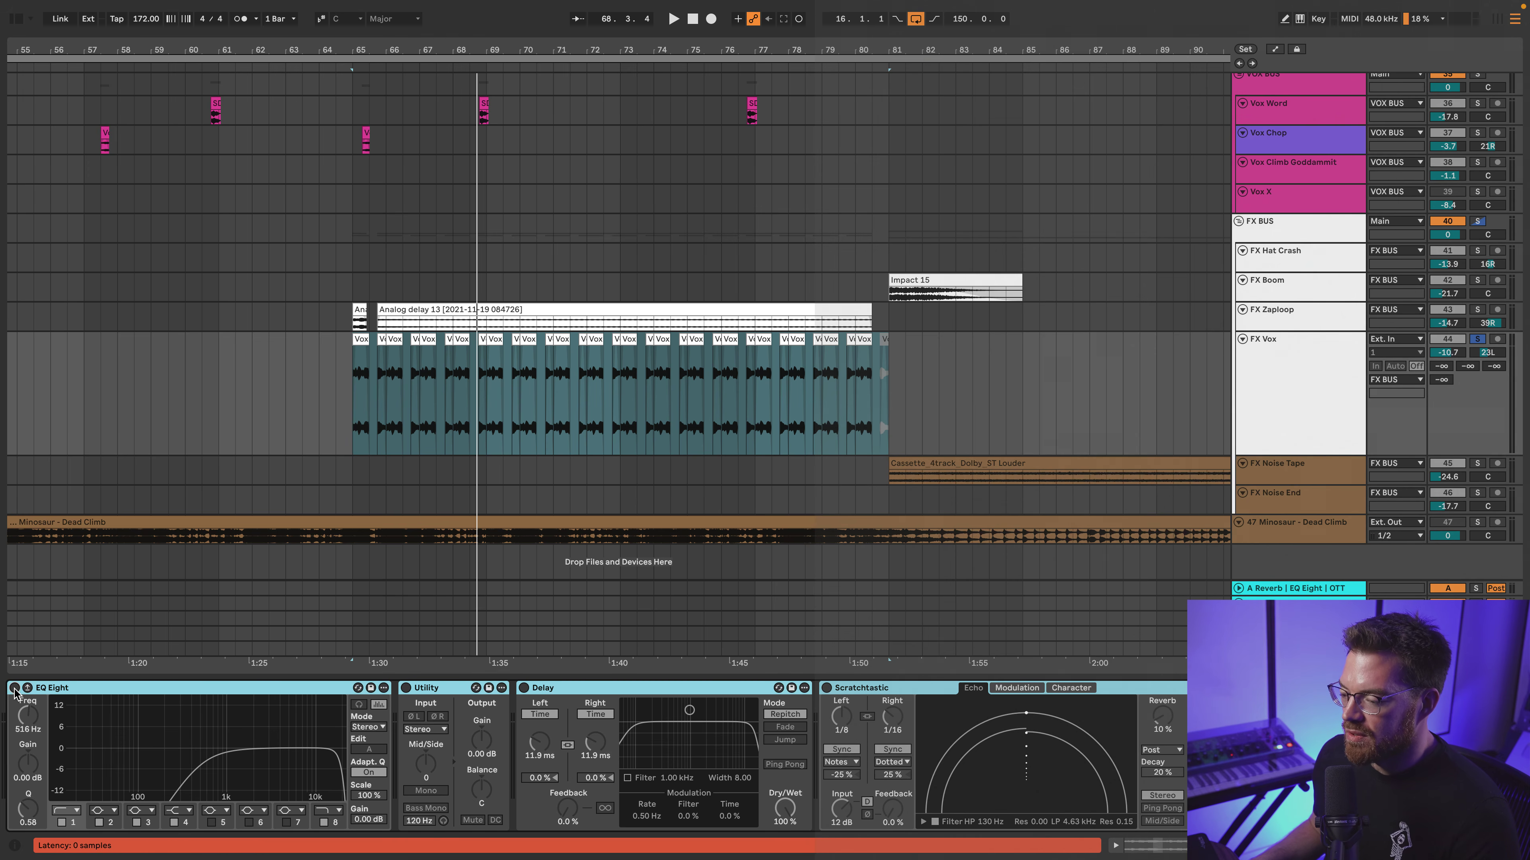
left_click(14, 689)
key("space")
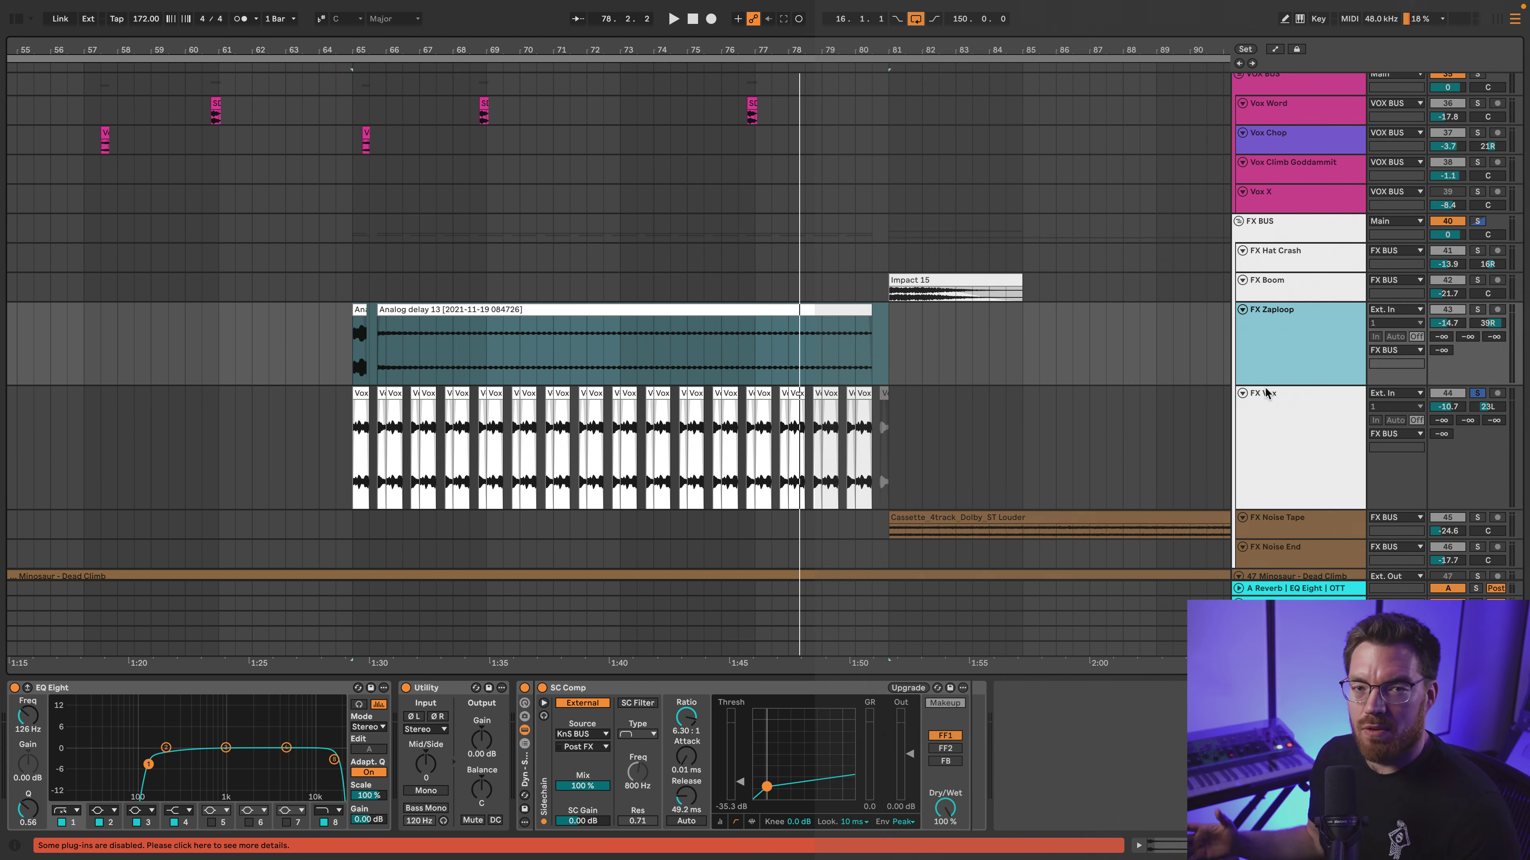
Solo FX Zaploop alongside FX Vox and play the analog delay loop together with the processed vocals from bar 65
left_click(379, 370)
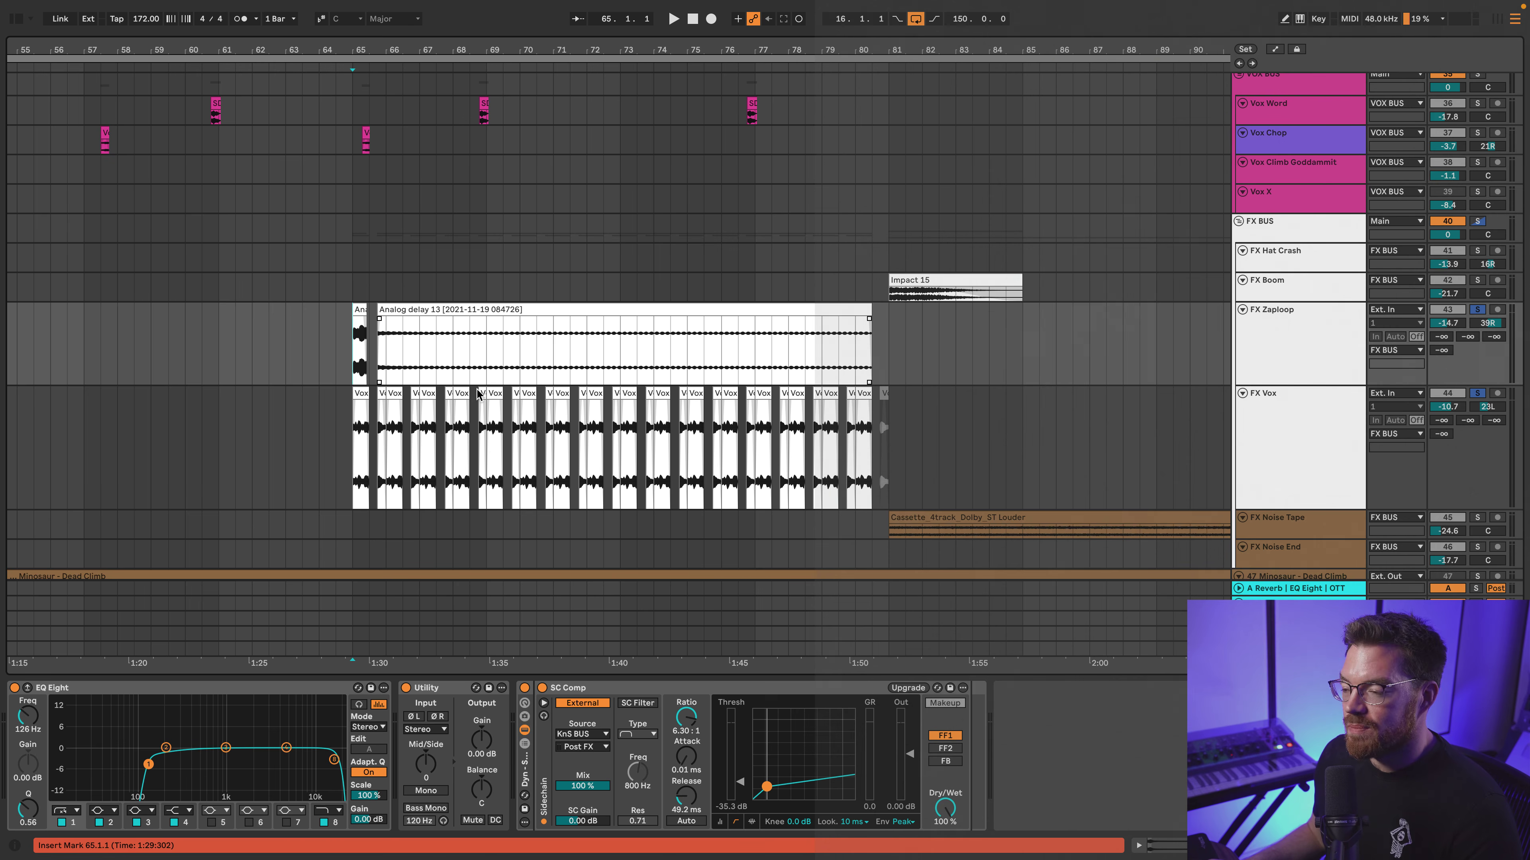
key("space")
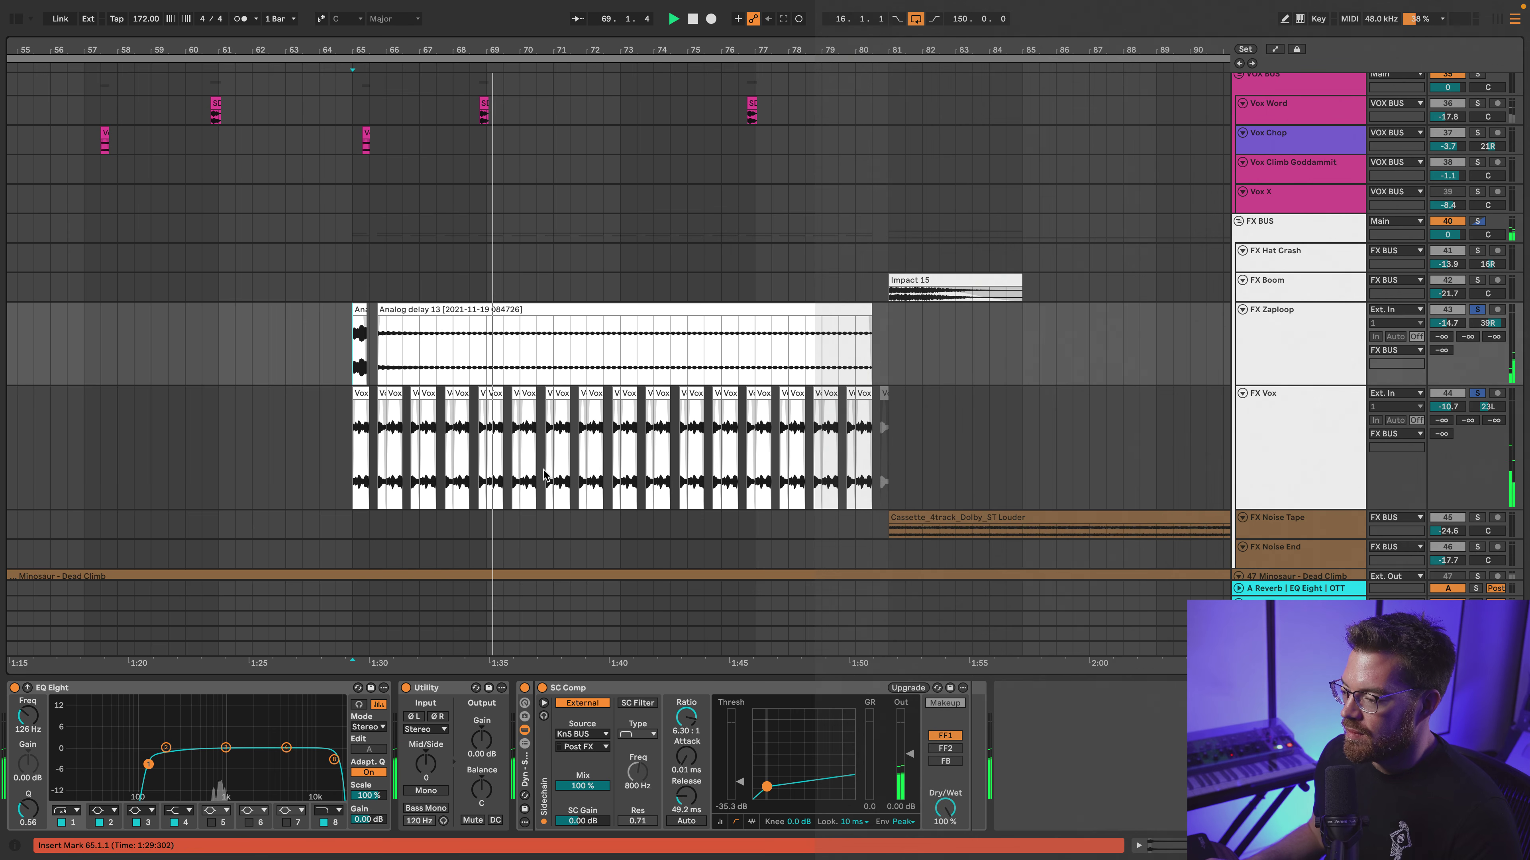
left_click(721, 358)
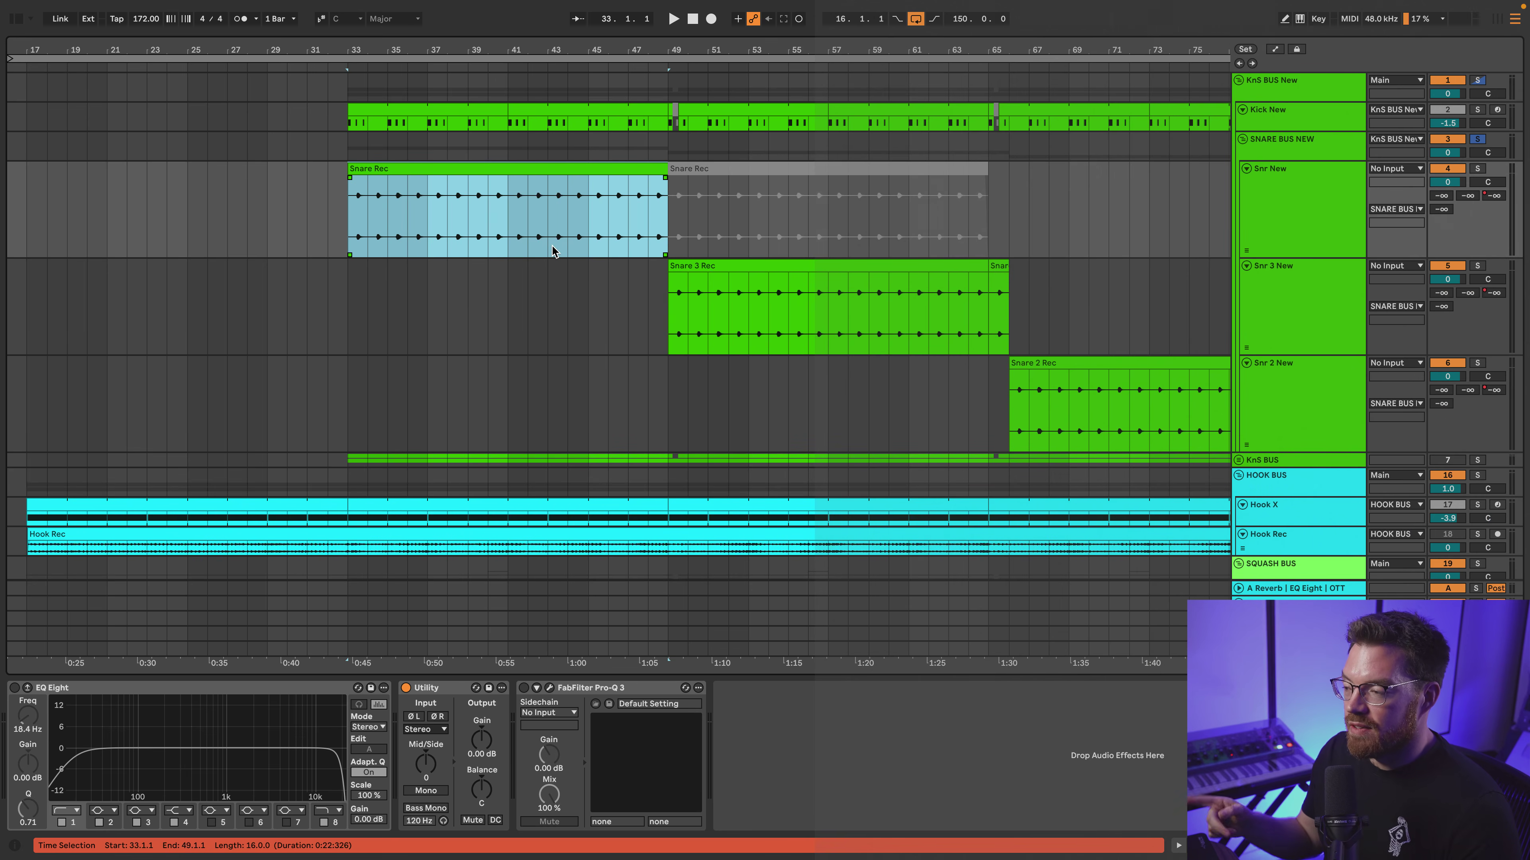
Play the end of the Snare Rec clip from bar 47, followed by the Snare 3 Rec clip from bar 55
scroll(602, 253, "right", 2)
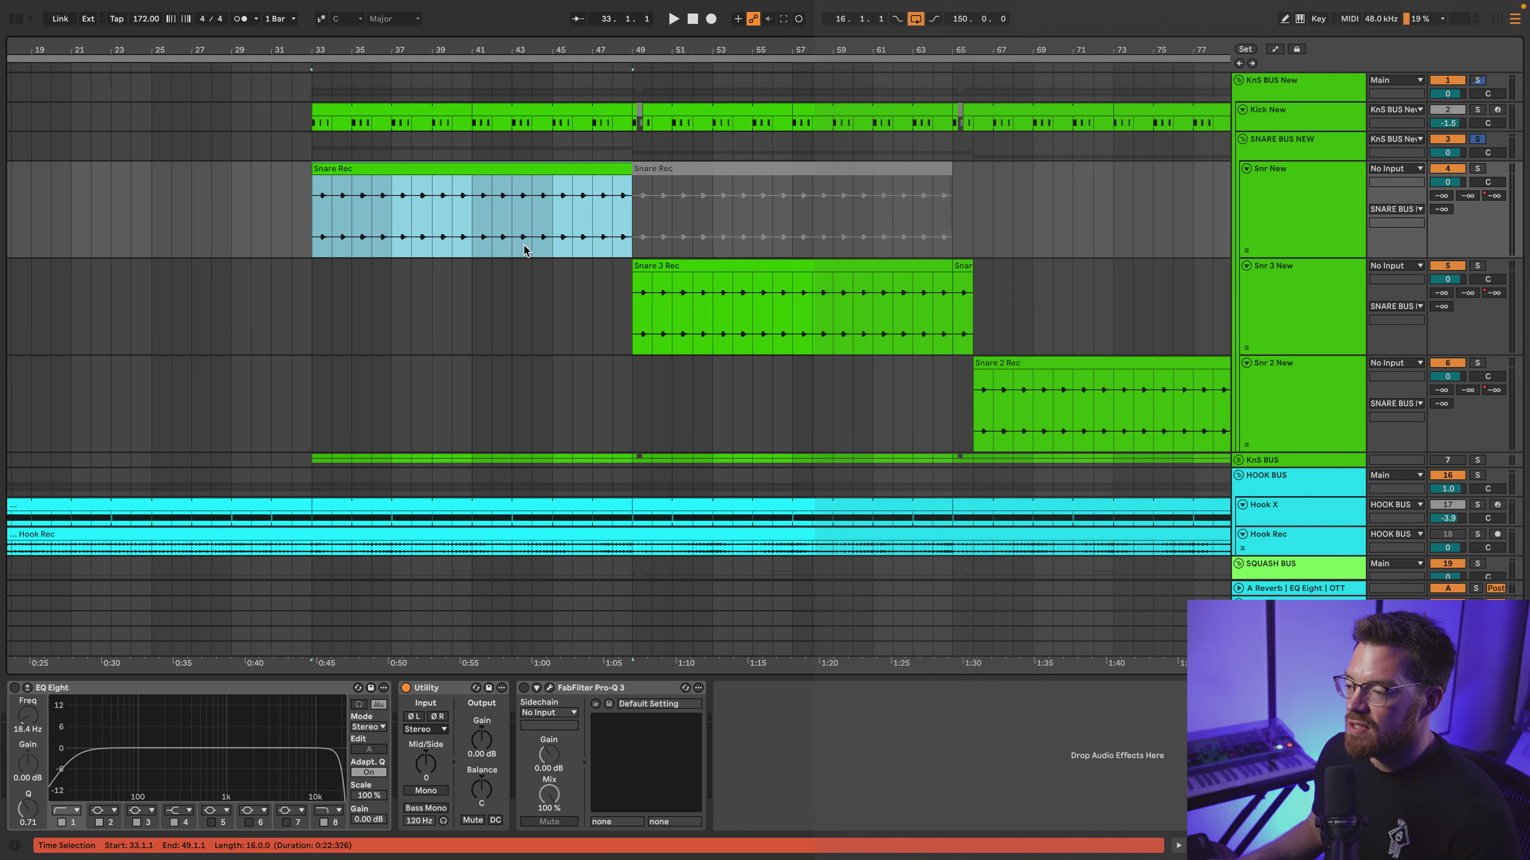
scroll(722, 271, "right", 3)
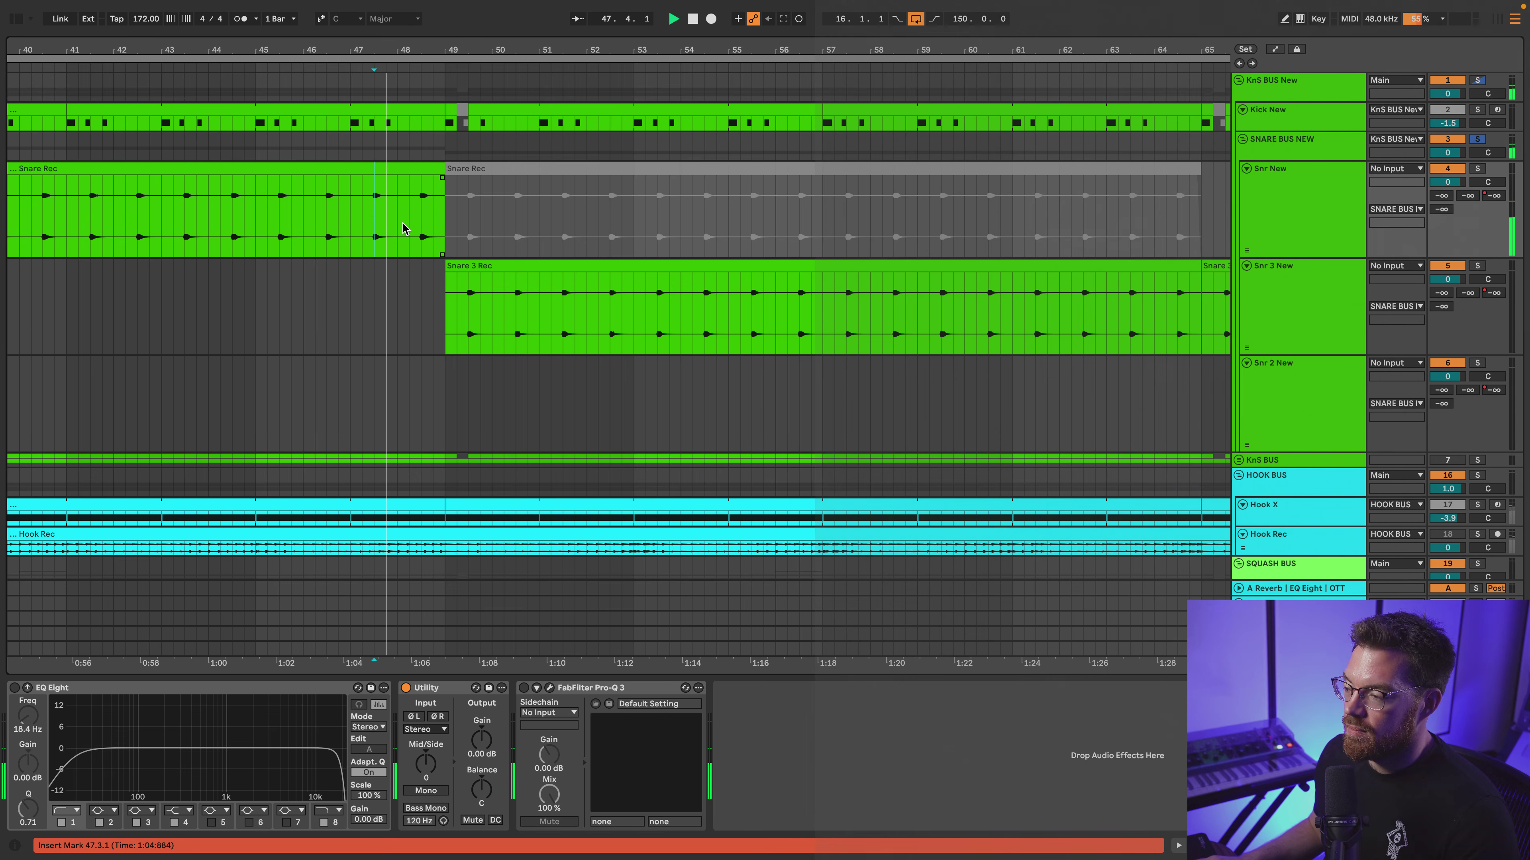
left_click(753, 304)
key("space")
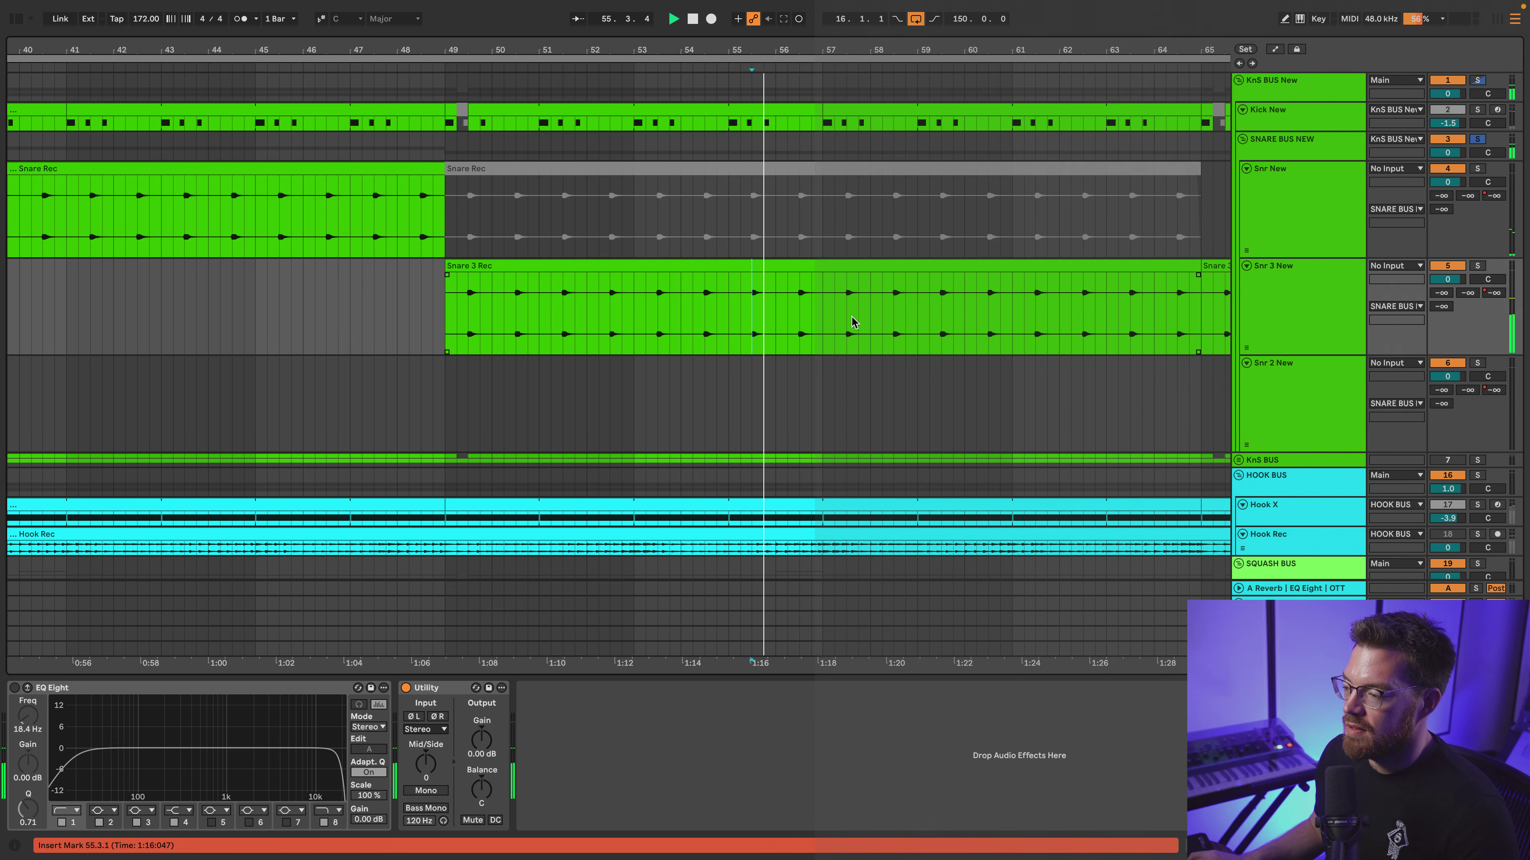
Play the Snare 2 Rec clip from bar 73, and replay it from bar 71 with the Snr 2 New track soloed
scroll(854, 319, "right", 10)
left_click(600, 396)
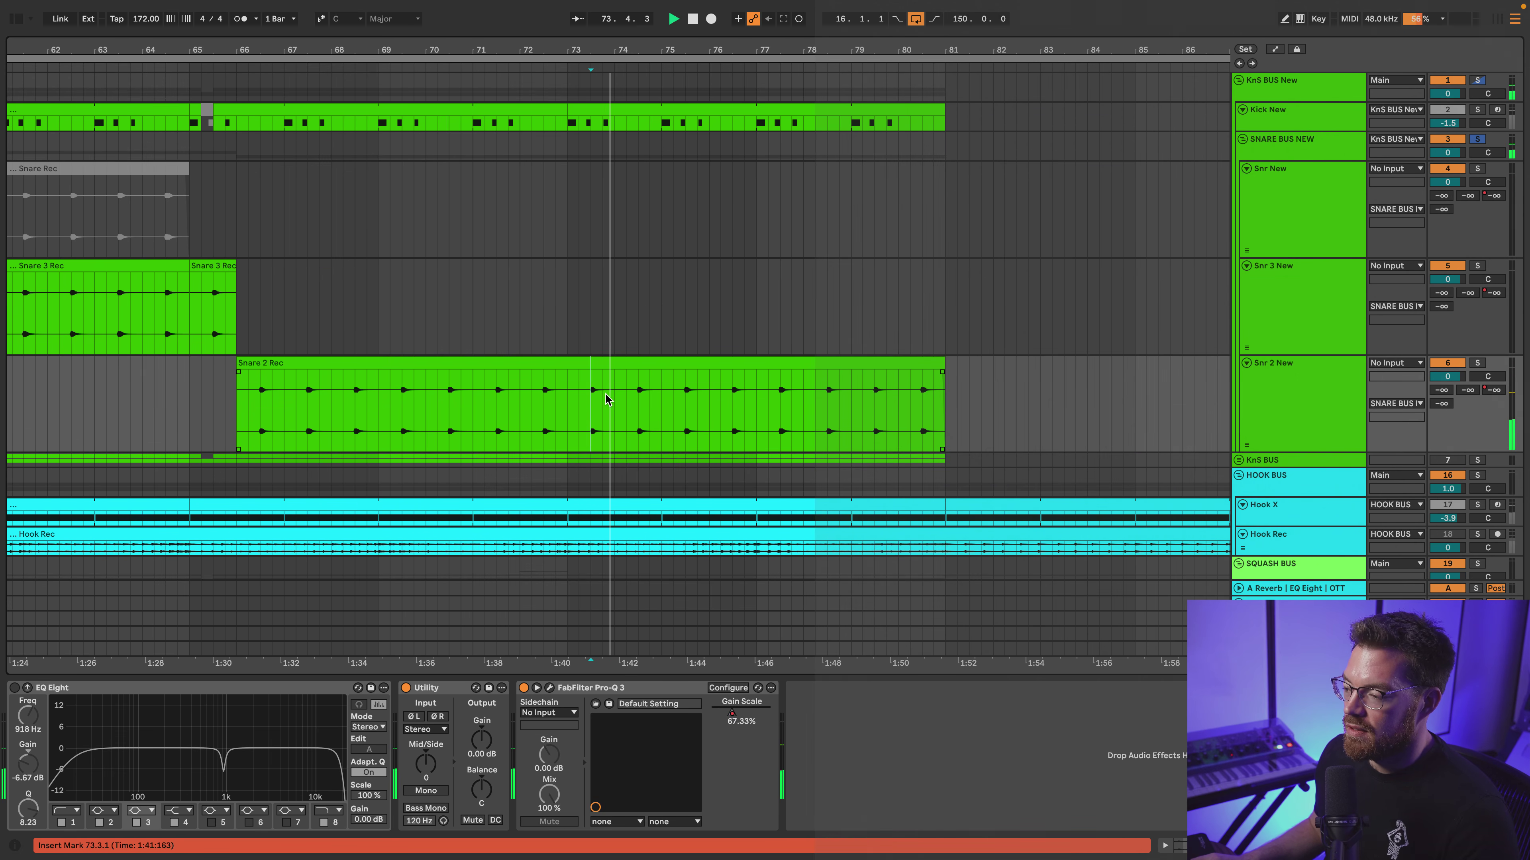
key("space")
key("space")
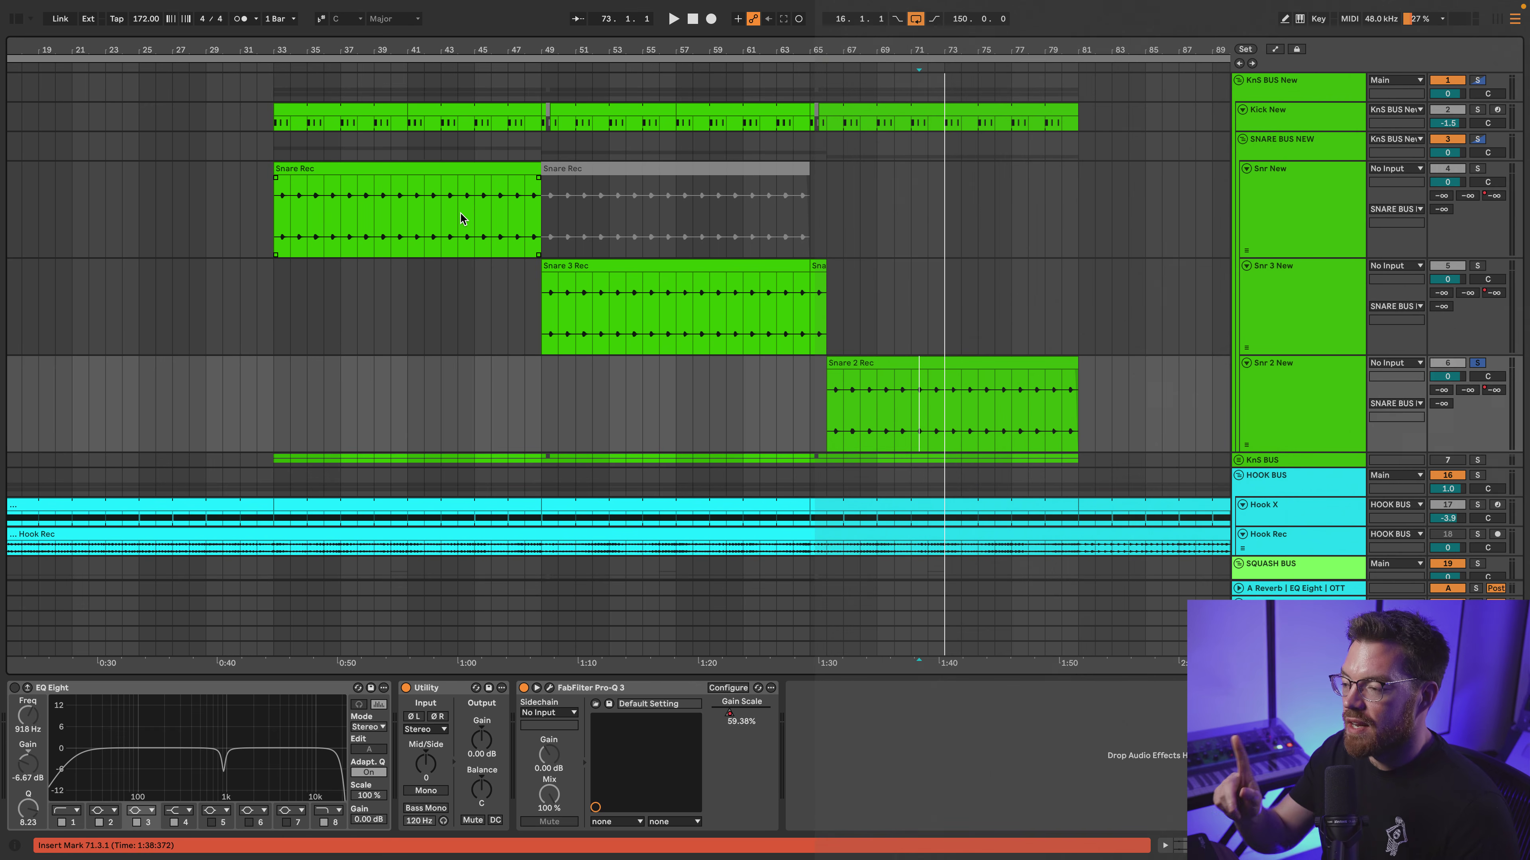
scroll(460, 212, "right", 3)
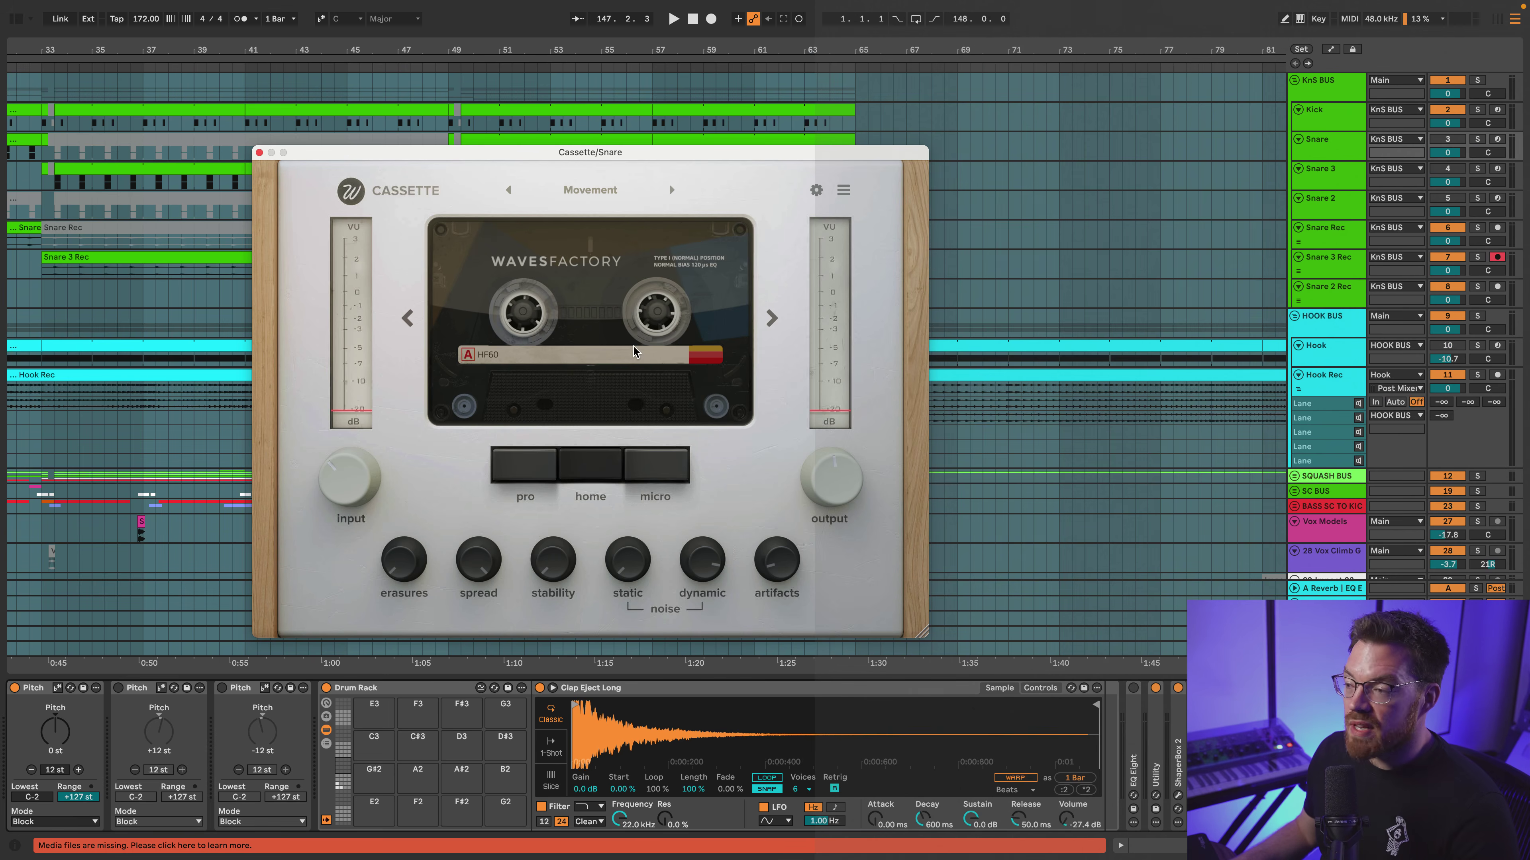